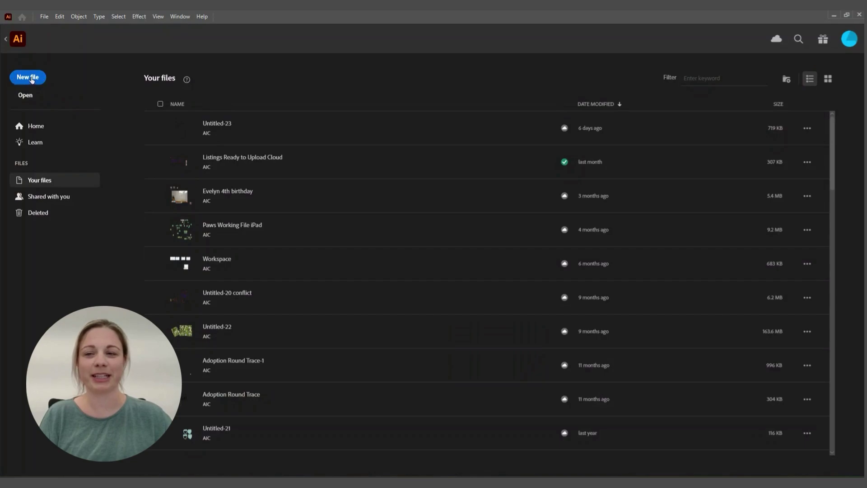
Step: Create a new 12 × 12 in RGB document named Flower
{"action": "left_click", "coordinate": [27, 77]}
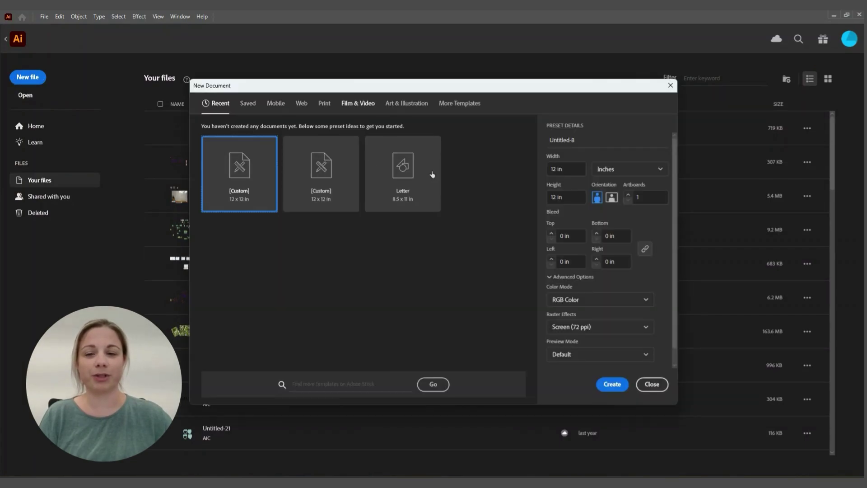
{"action": "left_click", "coordinate": [601, 136]}
{"action": "left_click", "coordinate": [598, 138]}
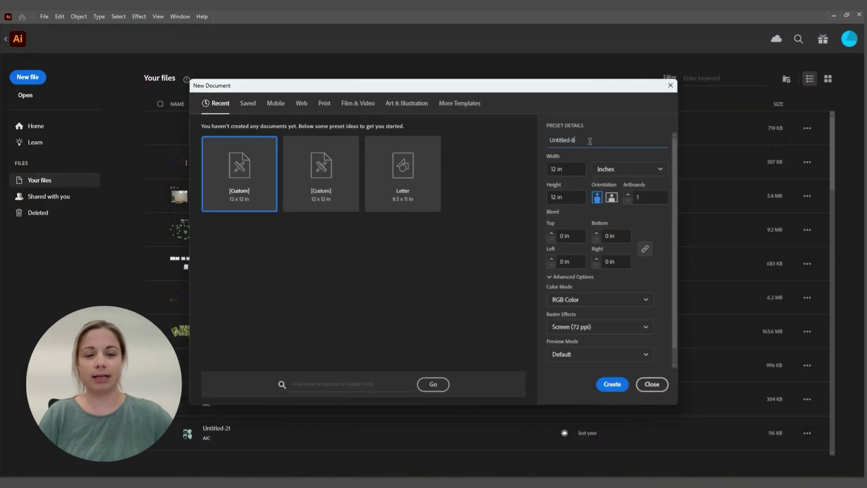
{"action": "double_click", "coordinate": [593, 141]}
{"action": "type", "text": "Flower"}
{"action": "left_click", "coordinate": [580, 199]}
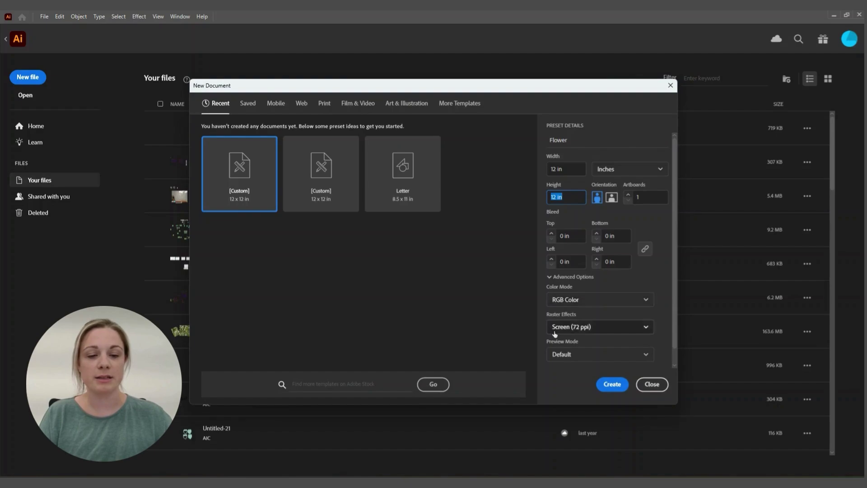
{"action": "left_click", "coordinate": [613, 385]}
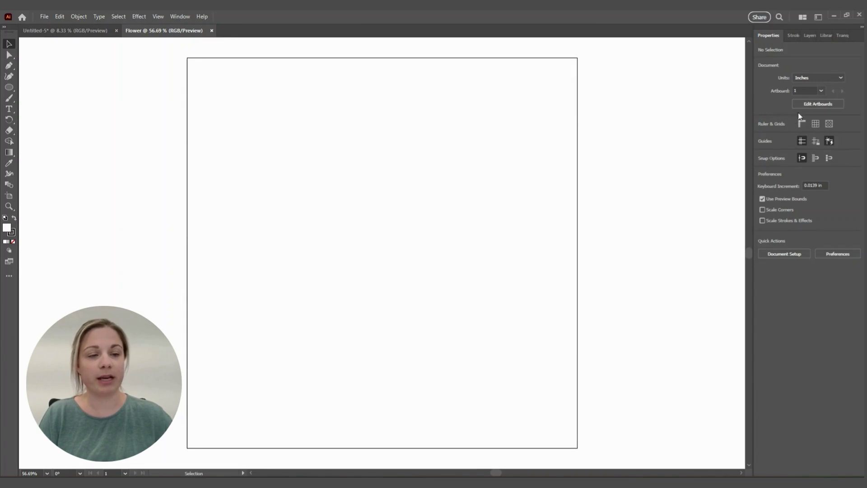
Step: Resize the artboard to about 11.74 × 11.67 in and try adding a second artboard of about 2.44 × 3.06 in beside it
{"action": "left_click", "coordinate": [818, 105]}
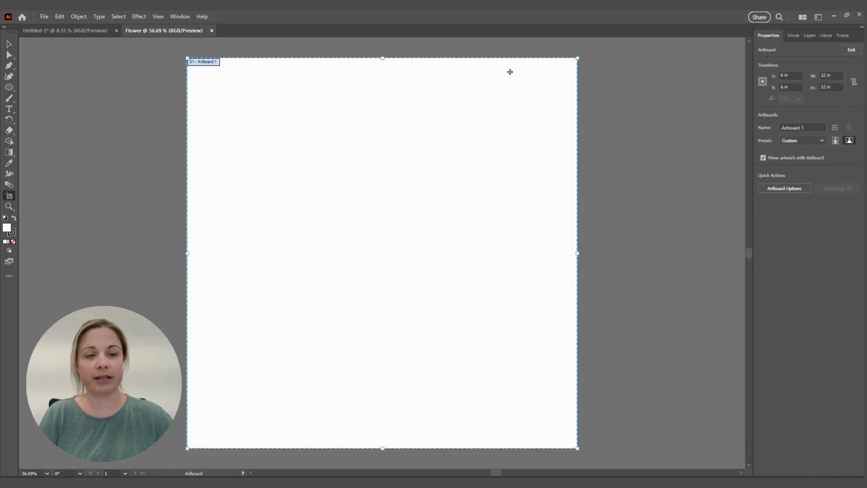
{"action": "mouse_move", "coordinate": [579, 65]}
{"action": "left_mouse_down"}
{"action": "mouse_move", "coordinate": [556, 81]}
{"action": "mouse_move", "coordinate": [567, 77]}
{"action": "left_mouse_up"}
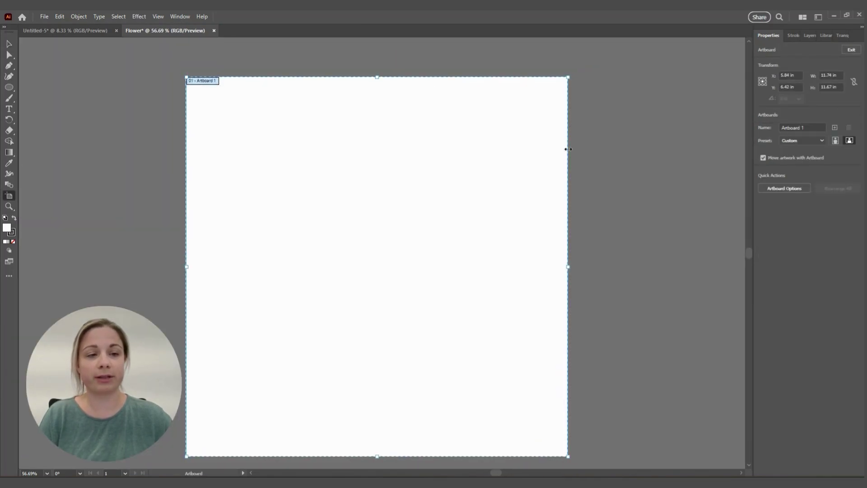
{"action": "left_click_drag", "start_coordinate": [610, 106], "coordinate": [691, 208]}
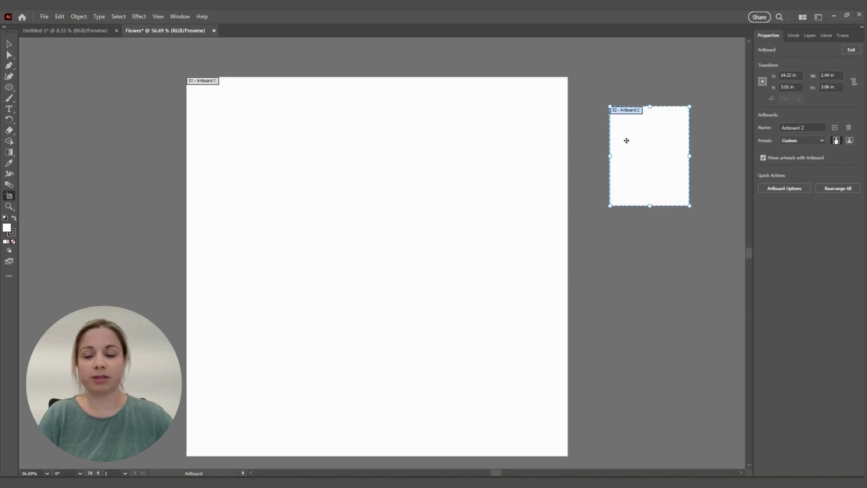
{"action": "key", "text": "Escape"}
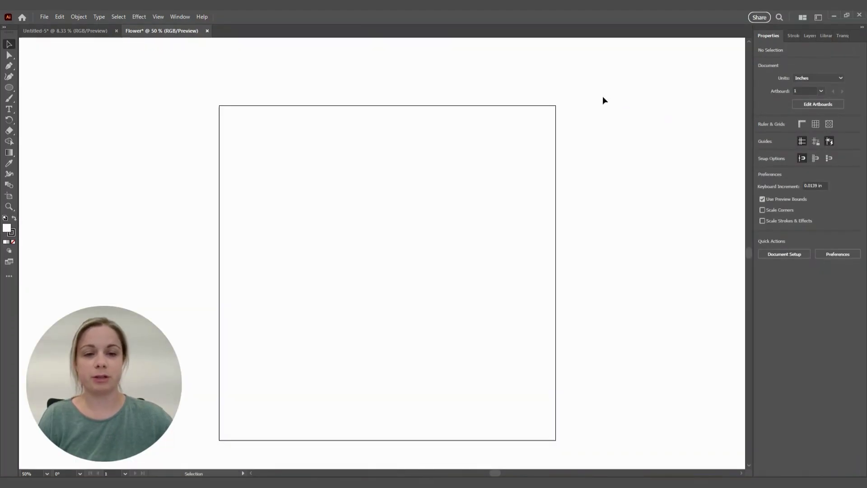
Step: Try the Match Brightness canvas color in the user interface preferences and return the canvas to White
{"action": "scroll", "coordinate": [137, 239], "scroll_direction": "down", "scroll_amount": 3}
{"action": "scroll", "coordinate": [478, 305], "scroll_direction": "down", "scroll_amount": 5}
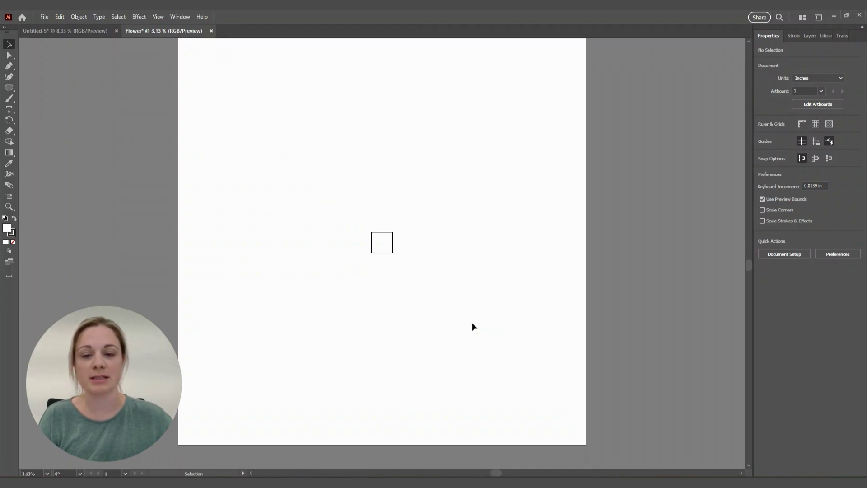
{"action": "left_click", "coordinate": [59, 17]}
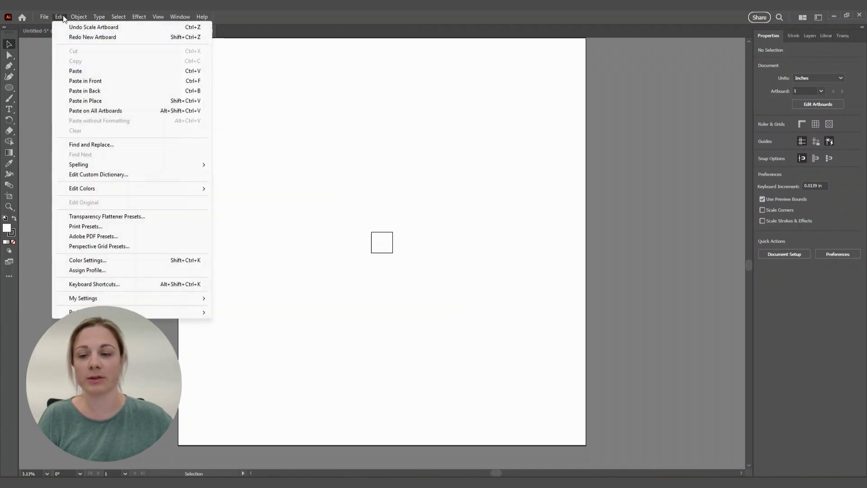
{"action": "mouse_move", "coordinate": [199, 313]}
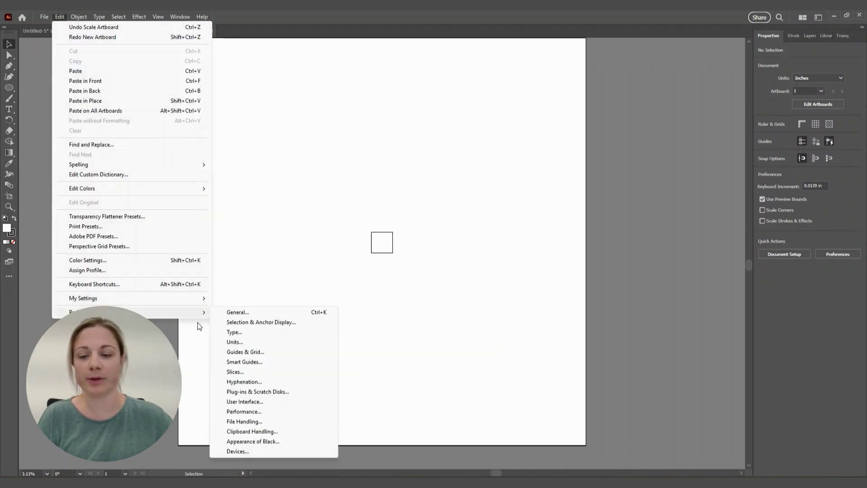
{"action": "left_click", "coordinate": [245, 401]}
{"action": "left_click", "coordinate": [550, 194]}
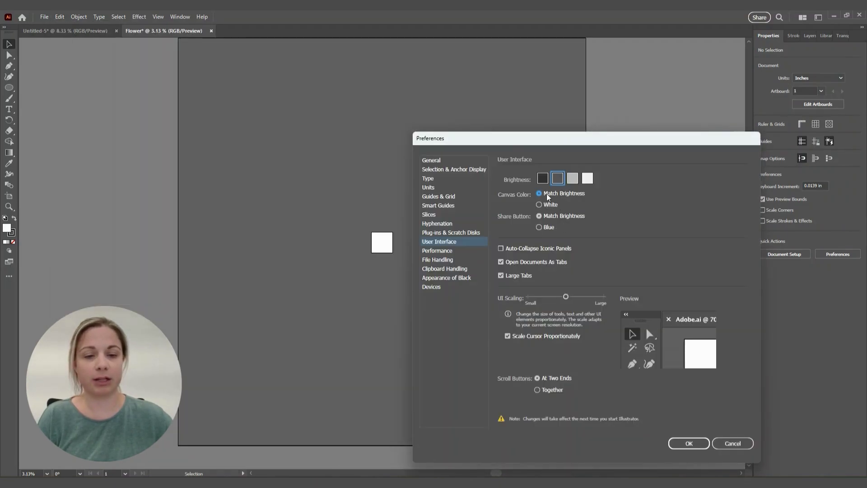
{"action": "left_click", "coordinate": [548, 206]}
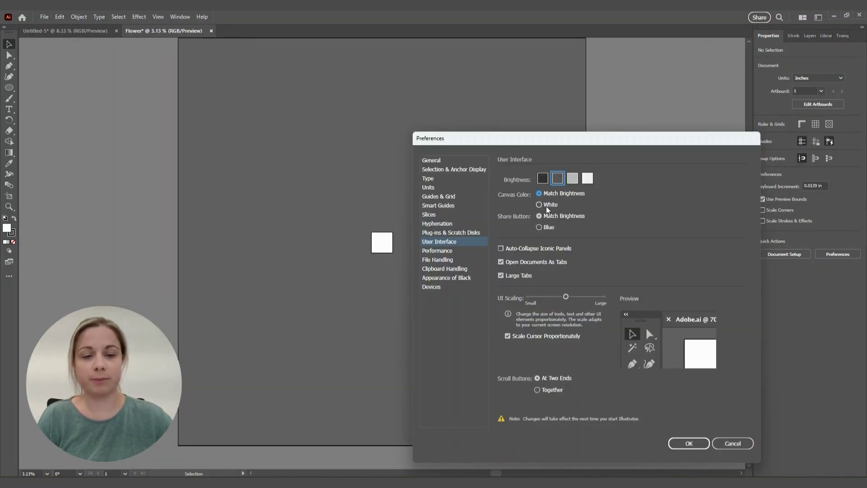
{"action": "key", "text": "Return"}
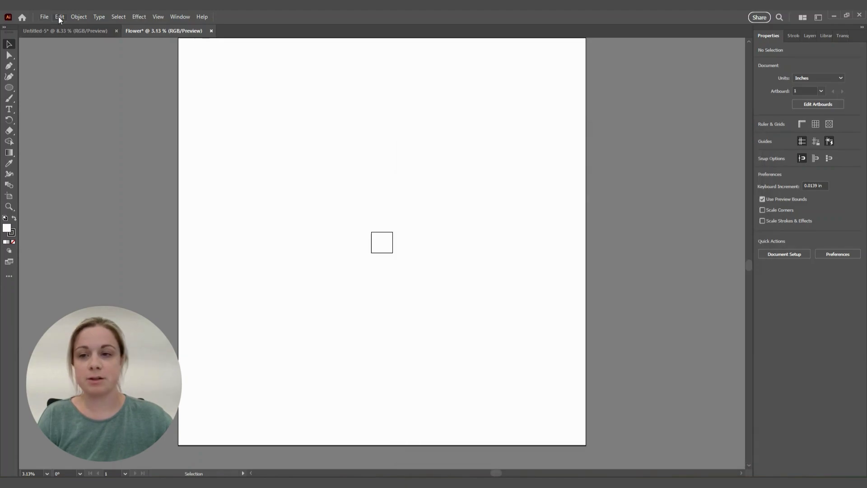
Step: Check the Zoom with Mouse Wheel option in the general preferences and test zooming around the artboard
{"action": "left_click", "coordinate": [59, 17]}
{"action": "mouse_move", "coordinate": [113, 312]}
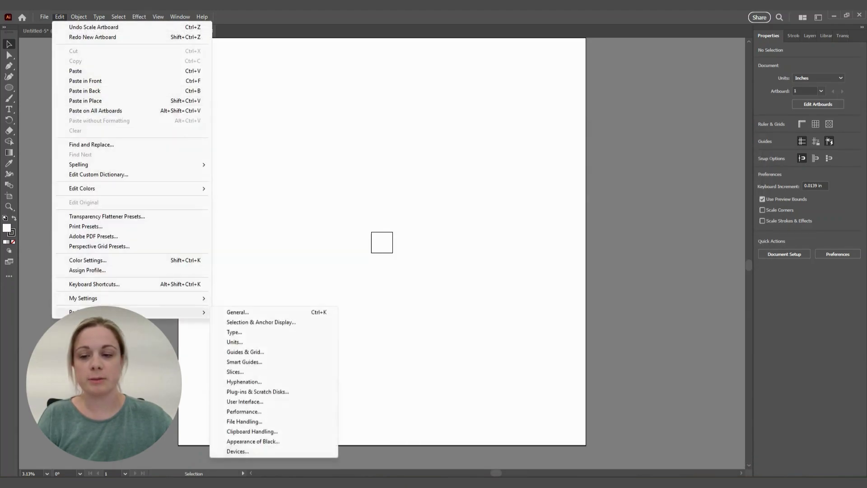
{"action": "left_click", "coordinate": [246, 314]}
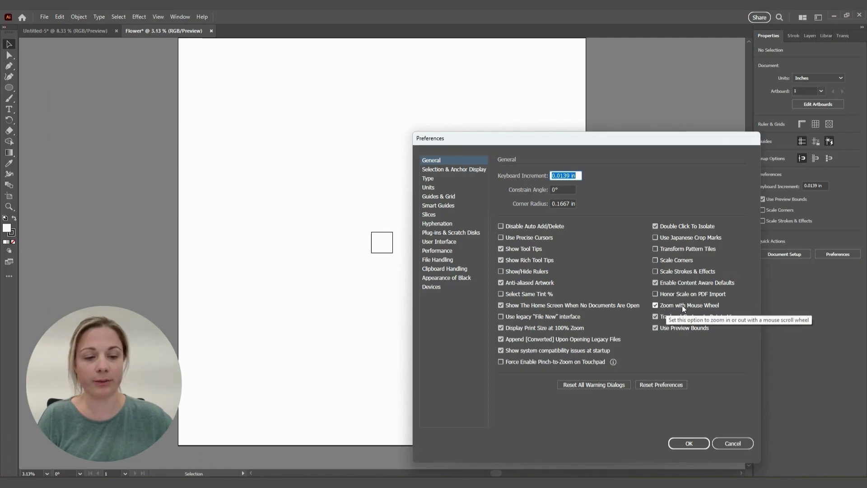
{"action": "left_click", "coordinate": [703, 447]}
{"action": "scroll", "coordinate": [367, 239], "scroll_direction": "up", "scroll_amount": 4}
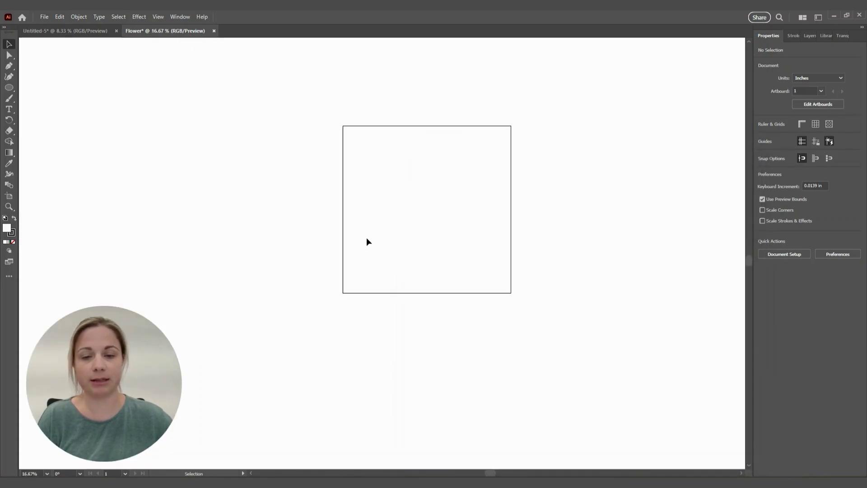
{"action": "scroll", "coordinate": [376, 264], "scroll_direction": "down", "scroll_amount": 3}
{"action": "scroll", "coordinate": [411, 325], "scroll_direction": "up", "scroll_amount": 4}
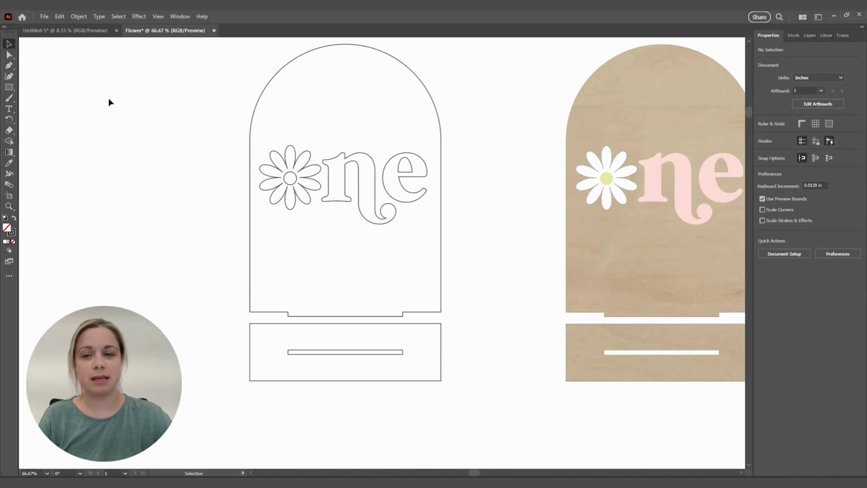
Step: Move the whole arch outline of the design slightly up and to the left, and deselect it
{"action": "left_click", "coordinate": [252, 204]}
{"action": "mouse_move", "coordinate": [251, 204]}
{"action": "left_mouse_down"}
{"action": "mouse_move", "coordinate": [256, 192]}
{"action": "mouse_move", "coordinate": [225, 193]}
{"action": "mouse_move", "coordinate": [259, 194]}
{"action": "mouse_move", "coordinate": [249, 202]}
{"action": "left_mouse_up"}
{"action": "left_click", "coordinate": [53, 71]}
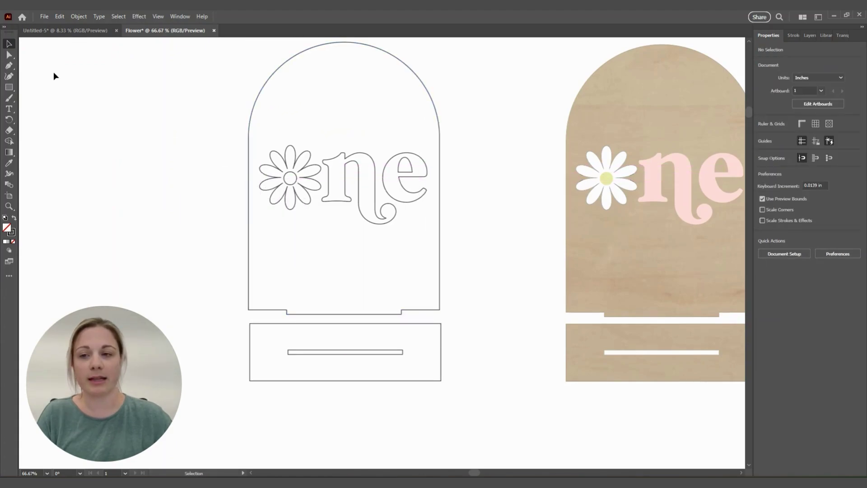
Step: Try pulling only the arch outline's lower-left corner anchor outward with Direct Selection, and undo the move
{"action": "left_click", "coordinate": [10, 57]}
{"action": "left_click", "coordinate": [248, 311]}
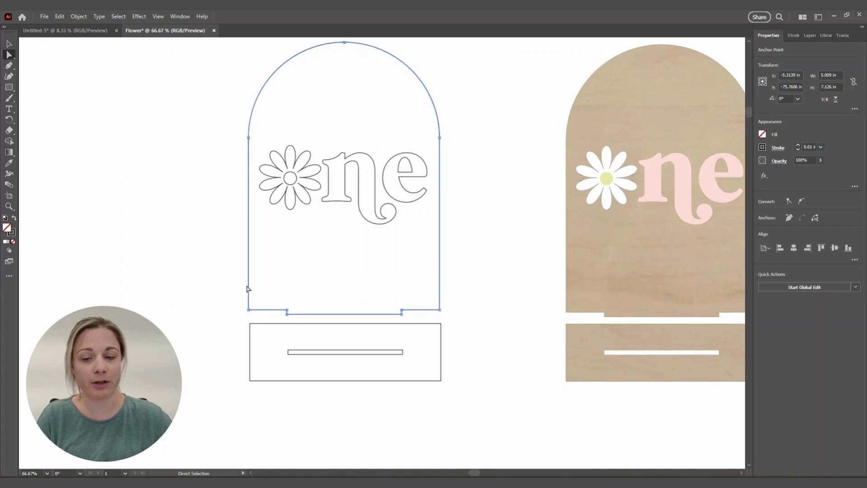
{"action": "left_click", "coordinate": [249, 311]}
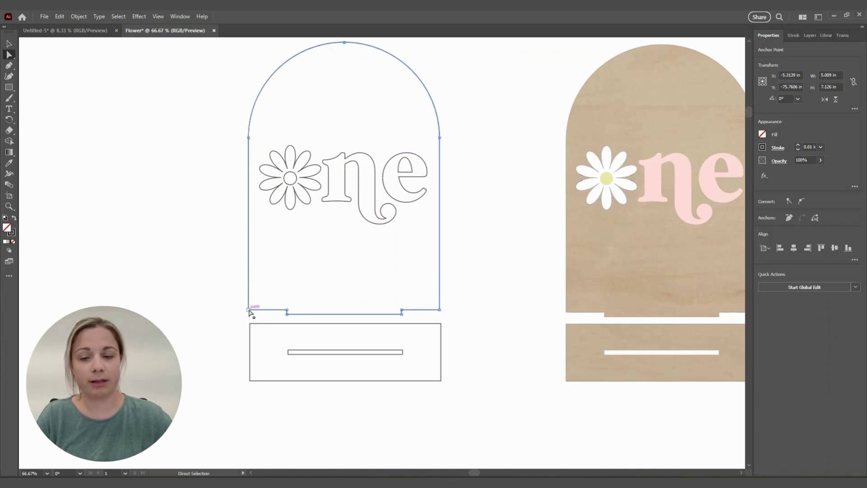
{"action": "left_click_drag", "start_coordinate": [249, 310], "coordinate": [155, 291]}
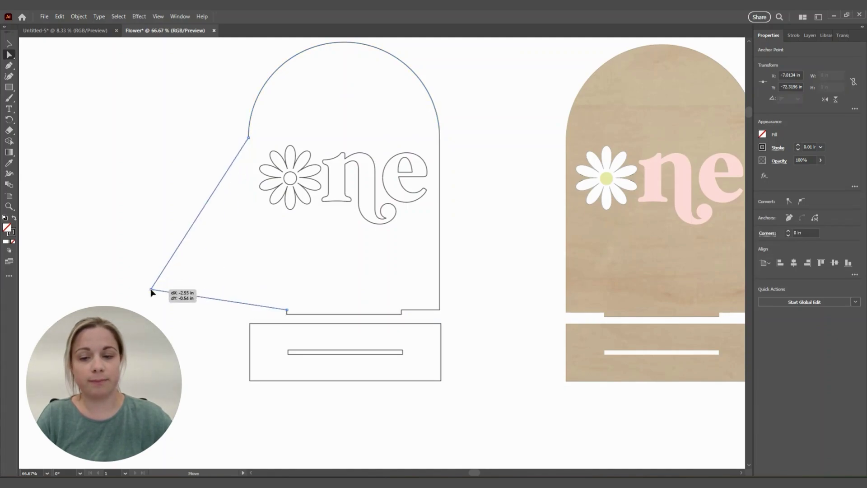
{"action": "key", "text": "ctrl+z"}
{"action": "mouse_move", "coordinate": [254, 304]}
{"action": "left_mouse_down"}
{"action": "mouse_move", "coordinate": [299, 270]}
{"action": "mouse_move", "coordinate": [251, 310]}
{"action": "left_mouse_up"}
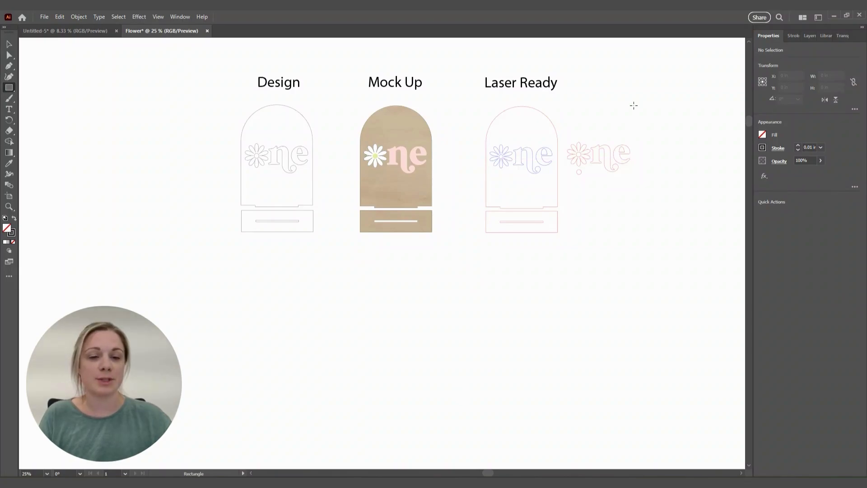
Step: Inspect the stroke settings of the separate red flower in the Laser Ready layout
{"action": "scroll", "coordinate": [695, 93], "scroll_direction": "up", "scroll_amount": 2}
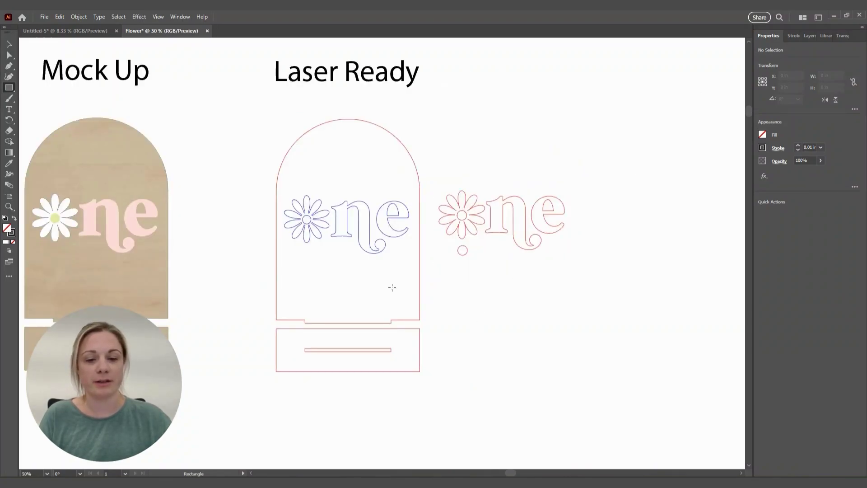
{"action": "key", "text": "v"}
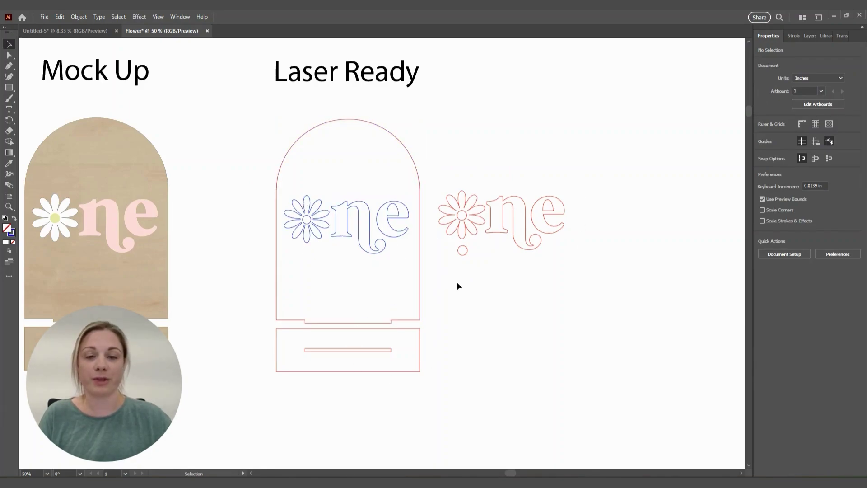
{"action": "left_click", "coordinate": [450, 207]}
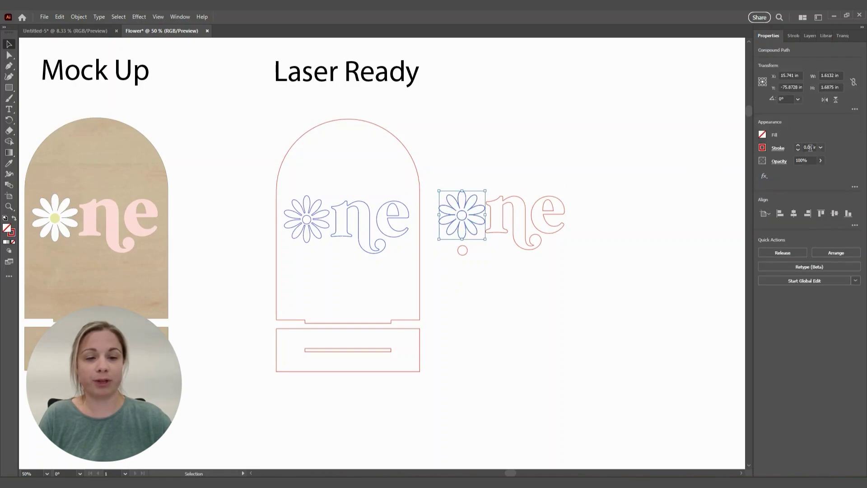
{"action": "left_click", "coordinate": [612, 160]}
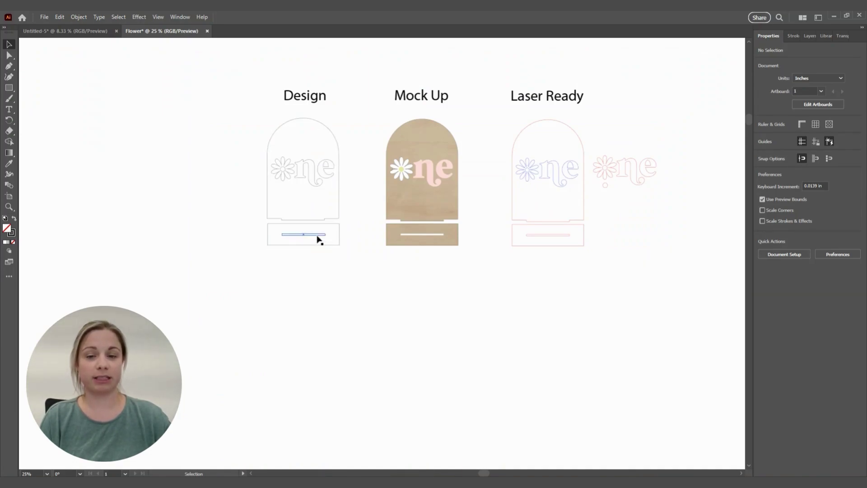
Step: Draw a rectangle in the empty space below the layouts and set its size to 5 in wide and 7 in high
{"action": "left_click", "coordinate": [11, 92]}
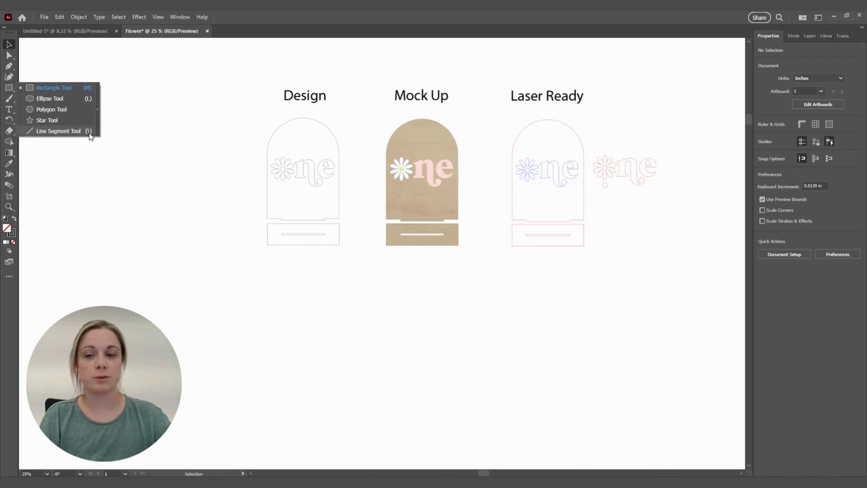
{"action": "left_click", "coordinate": [46, 88]}
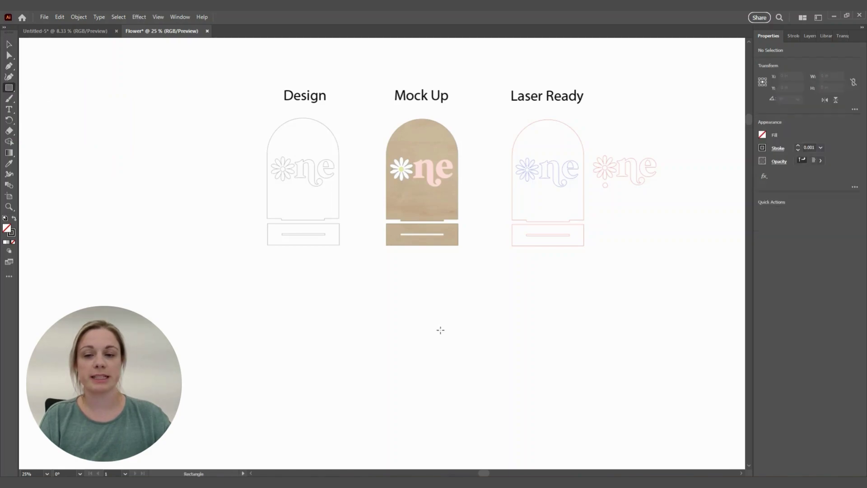
{"action": "left_click_drag", "start_coordinate": [296, 289], "coordinate": [367, 379]}
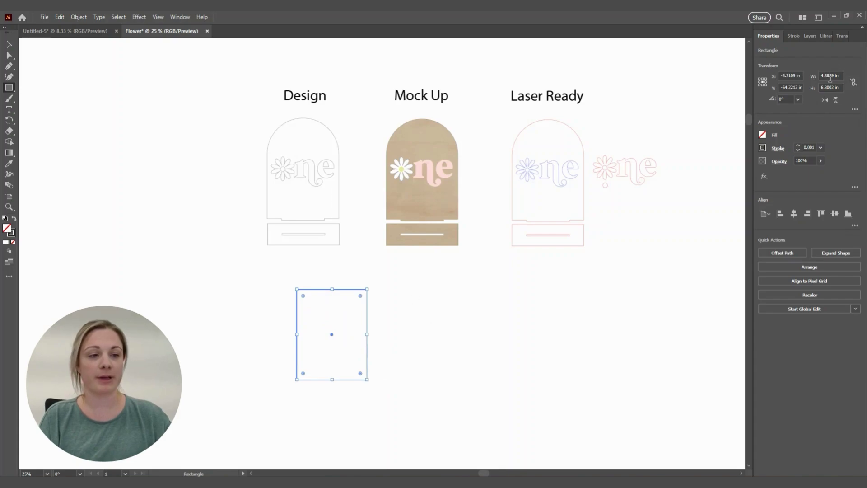
{"action": "left_click", "coordinate": [831, 75]}
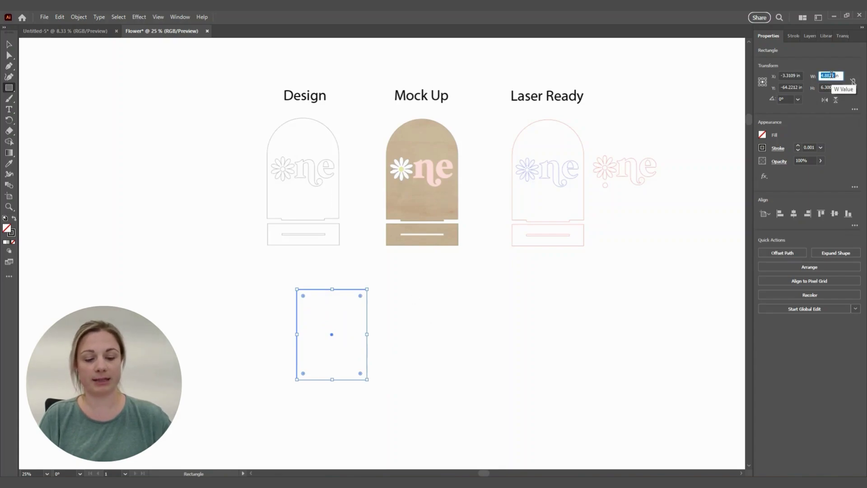
{"action": "type", "text": "5in"}
{"action": "key", "text": "Tab"}
{"action": "type", "text": "7in"}
{"action": "key", "text": "Tab"}
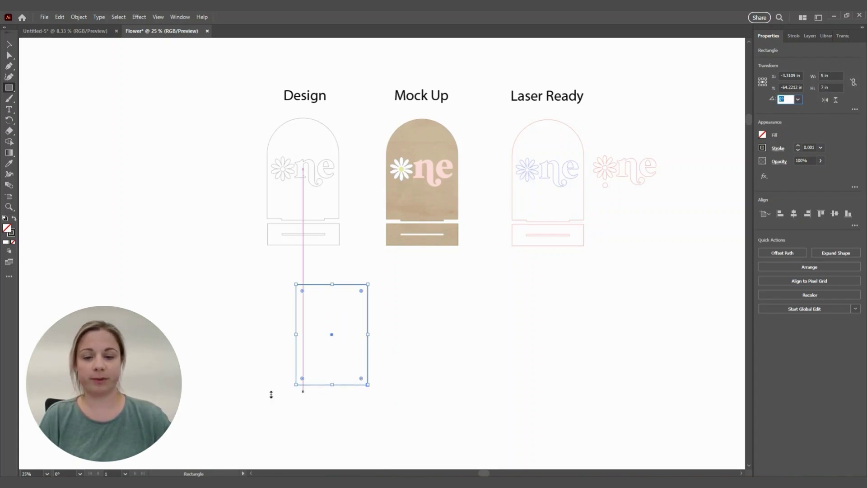
Step: Round the new rectangle's two top corners to a radius of about 2.5 in to form an arch
{"action": "scroll", "coordinate": [272, 391], "scroll_direction": "up", "scroll_amount": 1}
{"action": "scroll", "coordinate": [267, 346], "scroll_direction": "up", "scroll_amount": 1}
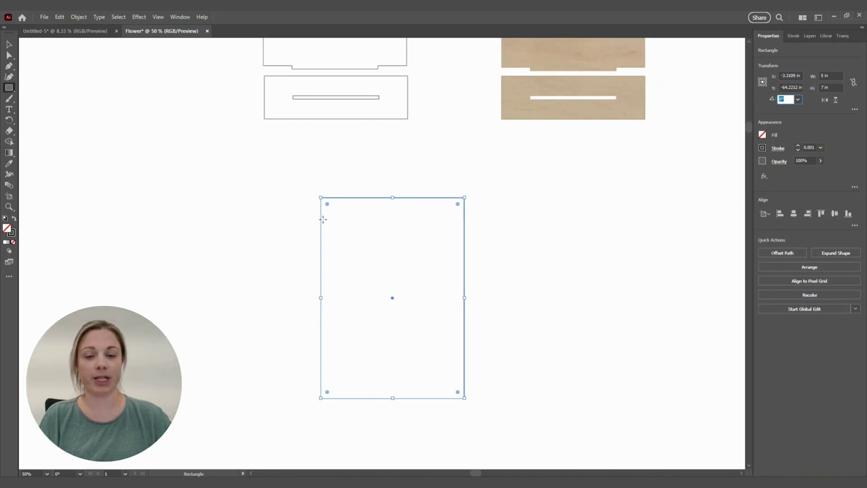
{"action": "left_click", "coordinate": [10, 56]}
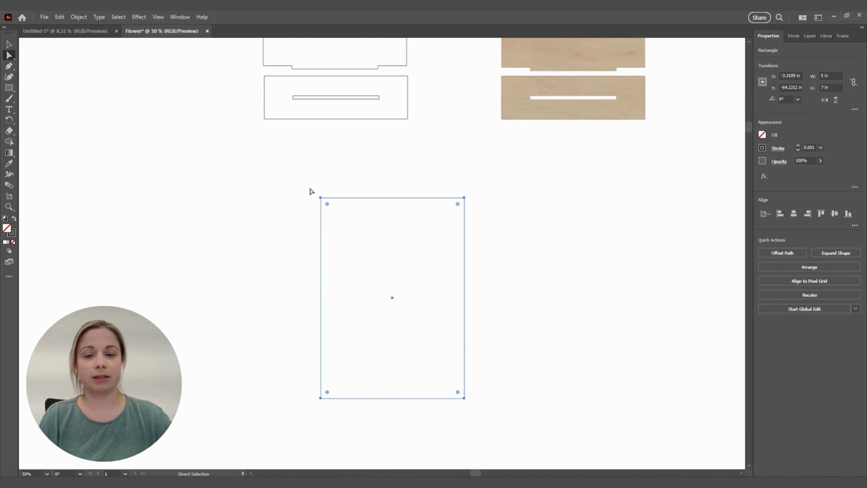
{"action": "left_click_drag", "start_coordinate": [309, 188], "coordinate": [420, 317]}
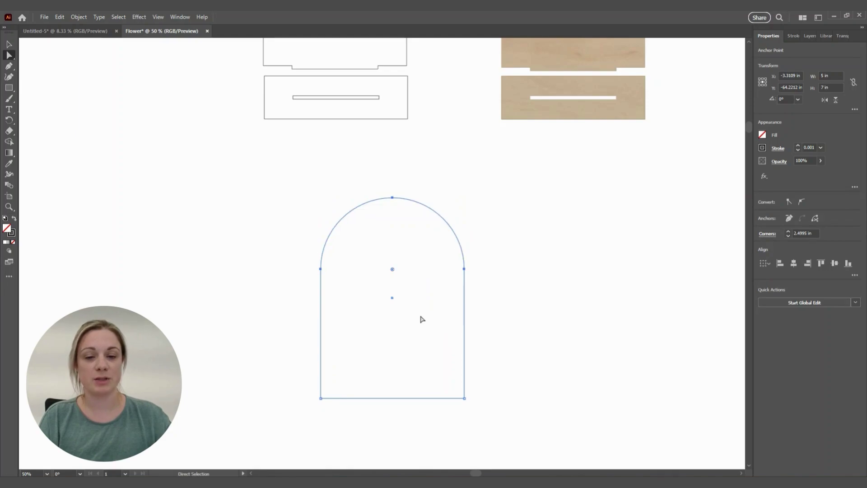
Step: Draw a thin rectangle just below the arch and set its size to 3 in wide and 0.118 in high
{"action": "left_click", "coordinate": [9, 45]}
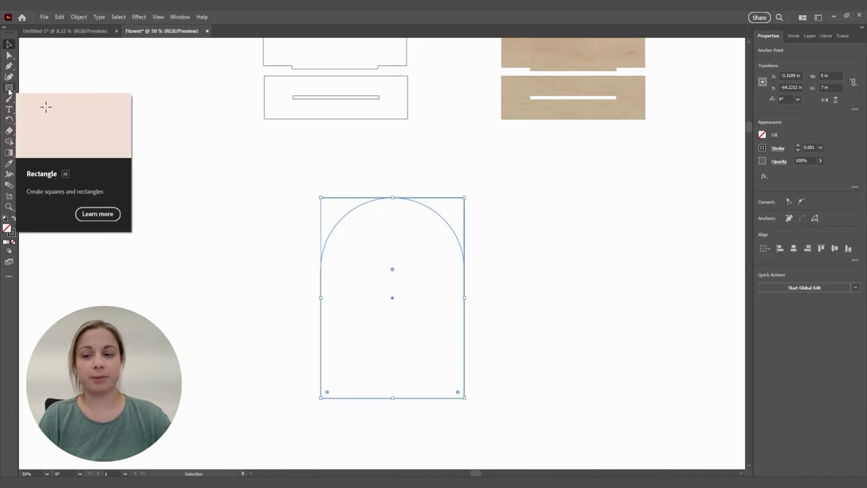
{"action": "left_click_drag", "start_coordinate": [9, 91], "coordinate": [41, 86]}
{"action": "left_click_drag", "start_coordinate": [345, 410], "coordinate": [446, 414]}
{"action": "double_click", "coordinate": [834, 75]}
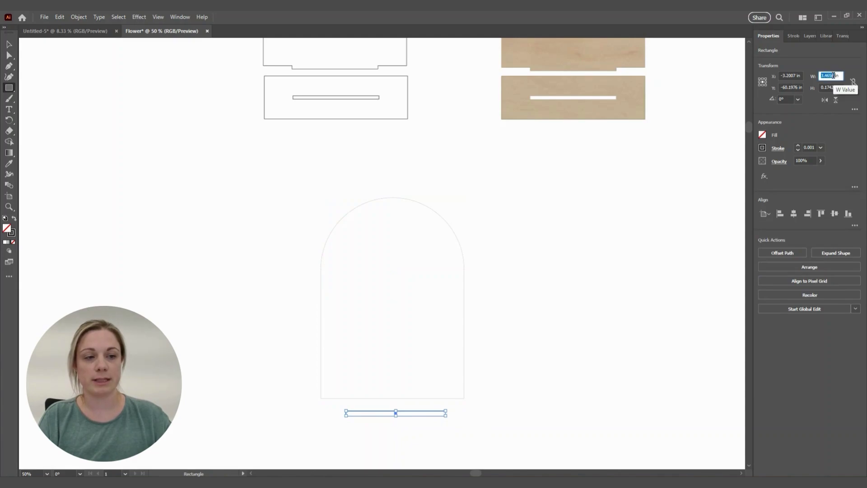
{"action": "type", "text": "3"}
{"action": "key", "text": "Tab"}
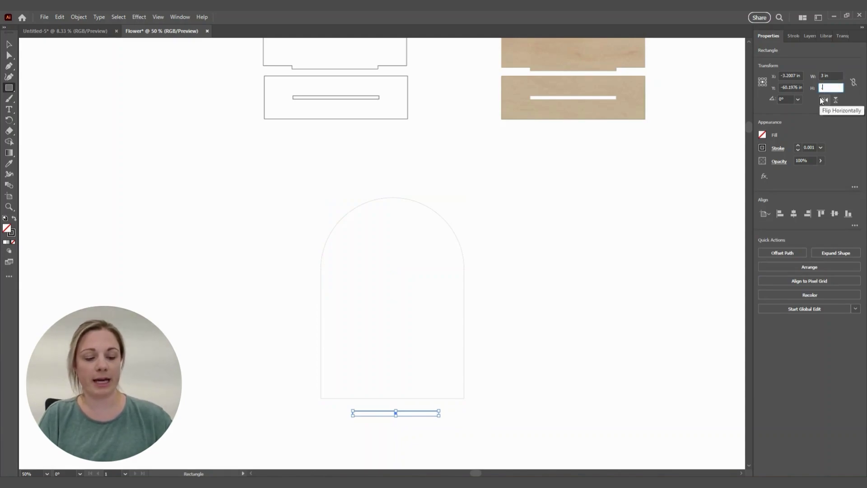
{"action": "type", "text": ".118"}
{"action": "key", "text": "Tab"}
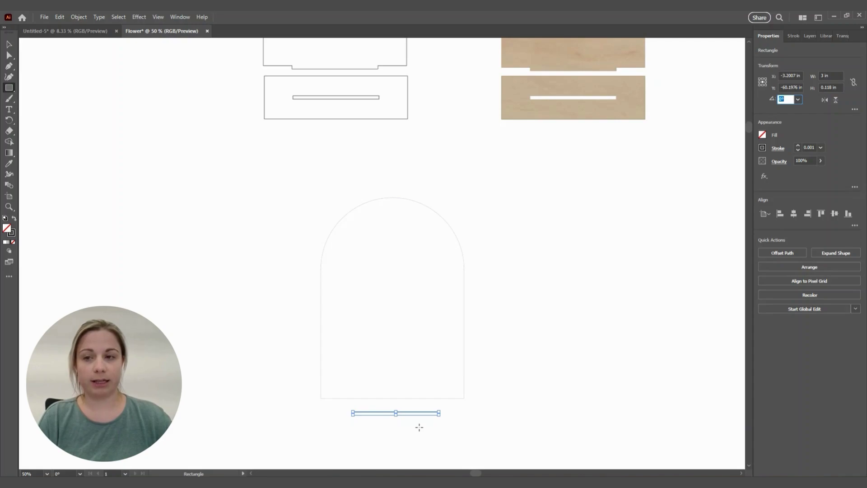
{"action": "type", "text": "9"}
Step: Move the thin rectangle up until its upper edge sits against the arch's bottom edge as a tab
{"action": "left_click", "coordinate": [9, 44]}
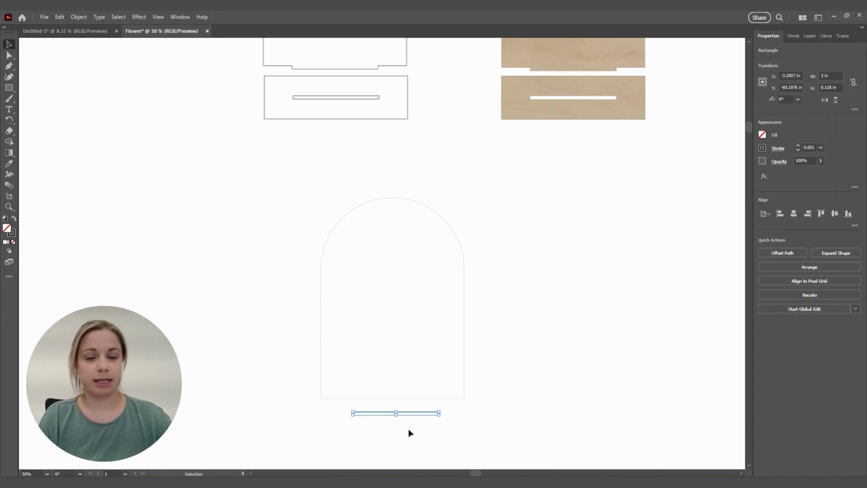
{"action": "left_click_drag", "start_coordinate": [407, 414], "coordinate": [400, 410]}
{"action": "scroll", "coordinate": [399, 412], "scroll_direction": "up", "scroll_amount": 3}
{"action": "scroll", "coordinate": [399, 408], "scroll_direction": "up", "scroll_amount": 2}
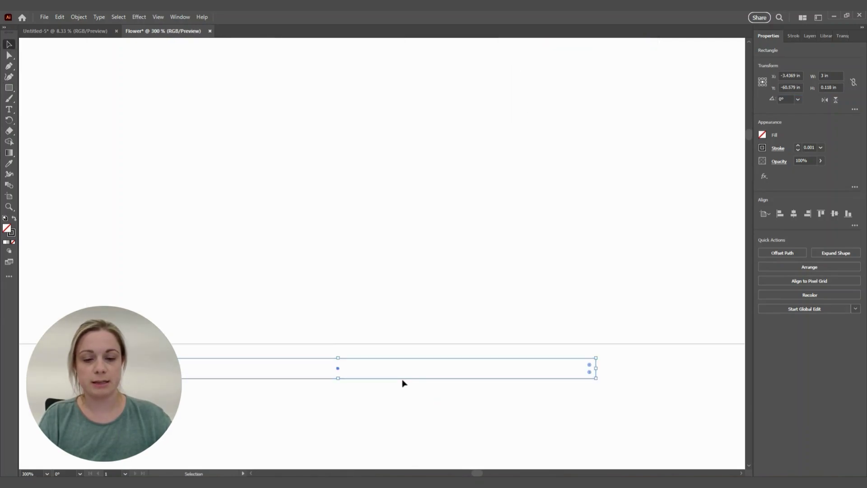
{"action": "left_click_drag", "start_coordinate": [405, 380], "coordinate": [405, 368]}
{"action": "scroll", "coordinate": [592, 358], "scroll_direction": "up", "scroll_amount": 5}
{"action": "left_click_drag", "start_coordinate": [617, 310], "coordinate": [617, 307]}
{"action": "key", "text": "ctrl+0"}
{"action": "left_click", "coordinate": [501, 395]}
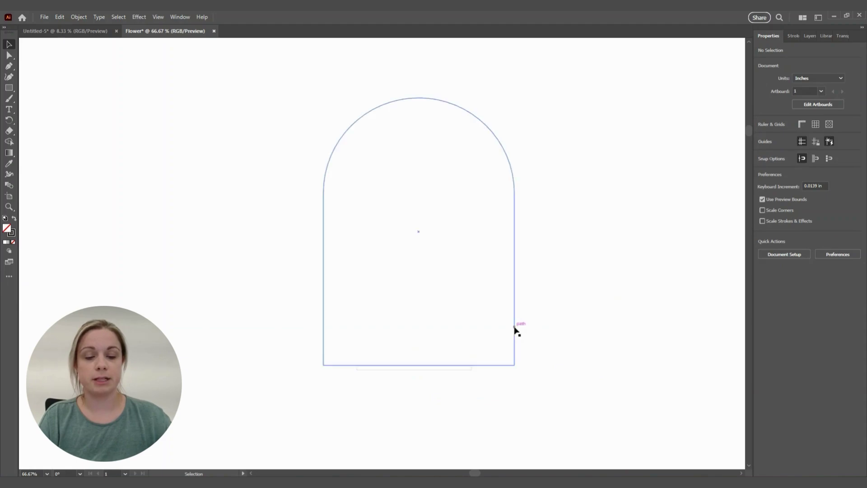
Step: Draw a base rectangle below the arch and tab and set its size to 5 in wide and 1.5 in high
{"action": "key", "text": "ctrl+minus"}
{"action": "key", "text": "ctrl+minus"}
{"action": "key", "text": "ctrl+minus"}
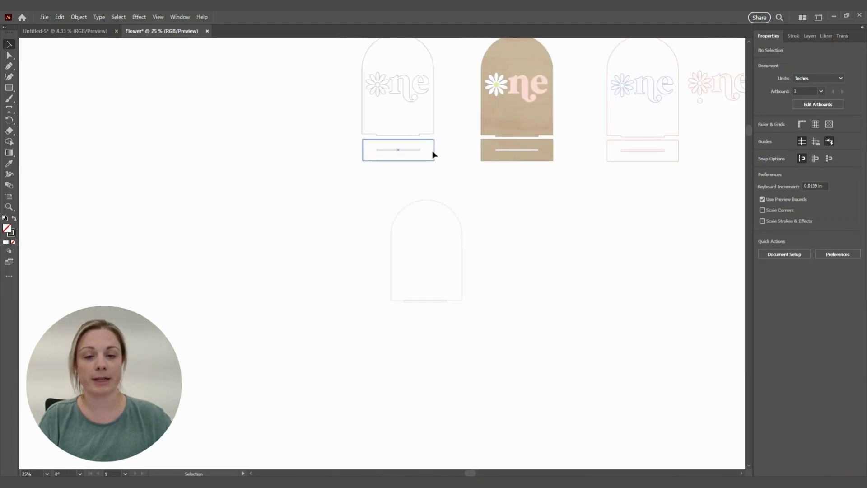
{"action": "left_click", "coordinate": [9, 87]}
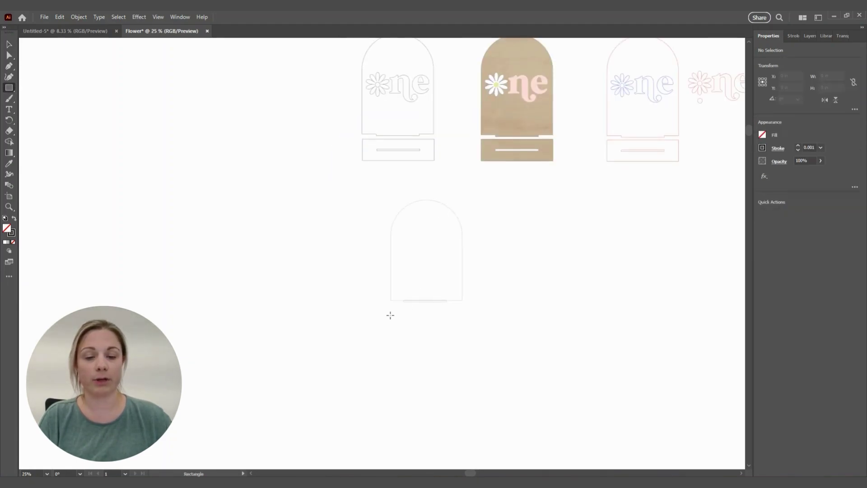
{"action": "mouse_move", "coordinate": [392, 316]}
{"action": "left_mouse_down"}
{"action": "mouse_move", "coordinate": [454, 325]}
{"action": "mouse_move", "coordinate": [463, 337]}
{"action": "left_mouse_up"}
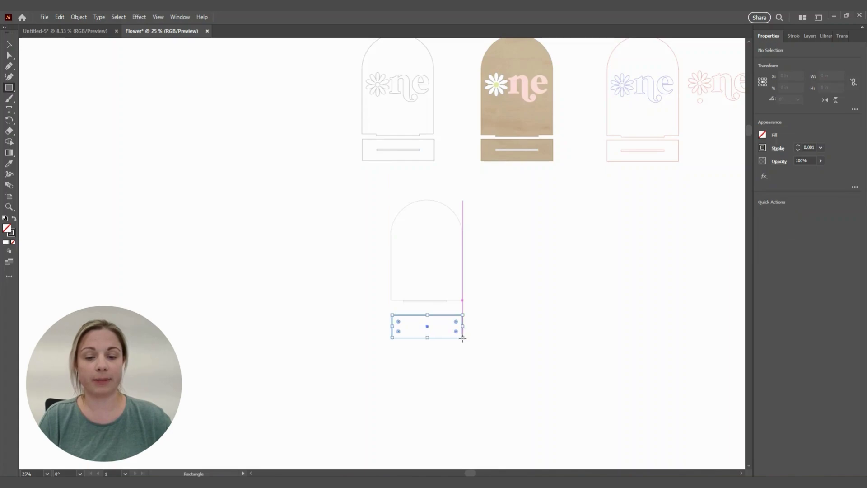
{"action": "left_click", "coordinate": [831, 76]}
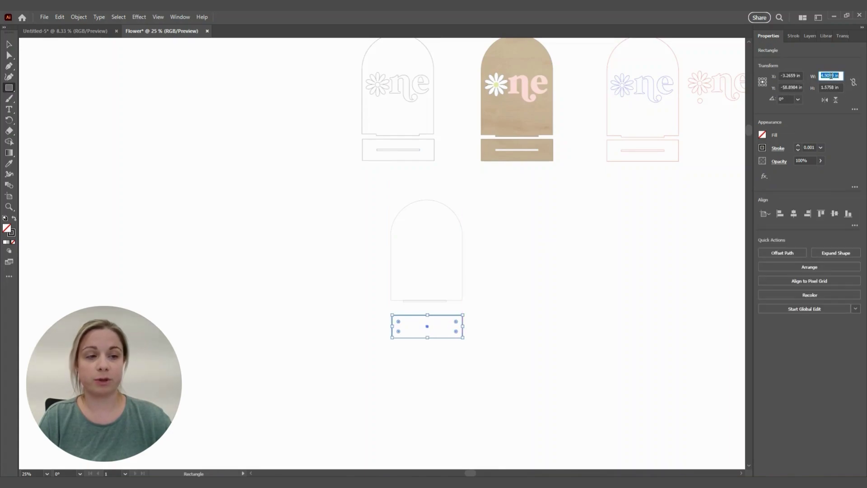
{"action": "type", "text": "5"}
{"action": "key", "text": "Tab"}
{"action": "type", "text": "1.5"}
{"action": "key", "text": "Tab"}
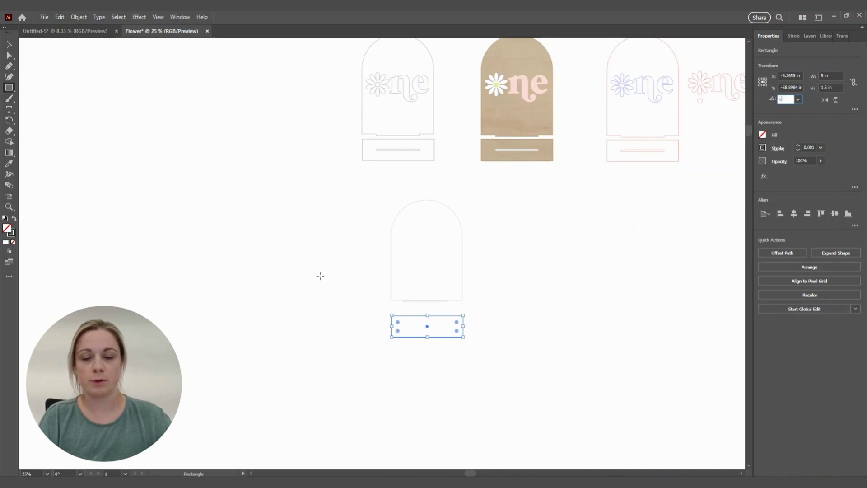
Step: Duplicate the thin tab rectangle straight down into the middle of the base rectangle as a slot
{"action": "key", "text": "v"}
{"action": "scroll", "coordinate": [447, 321], "scroll_direction": "up", "scroll_amount": 3}
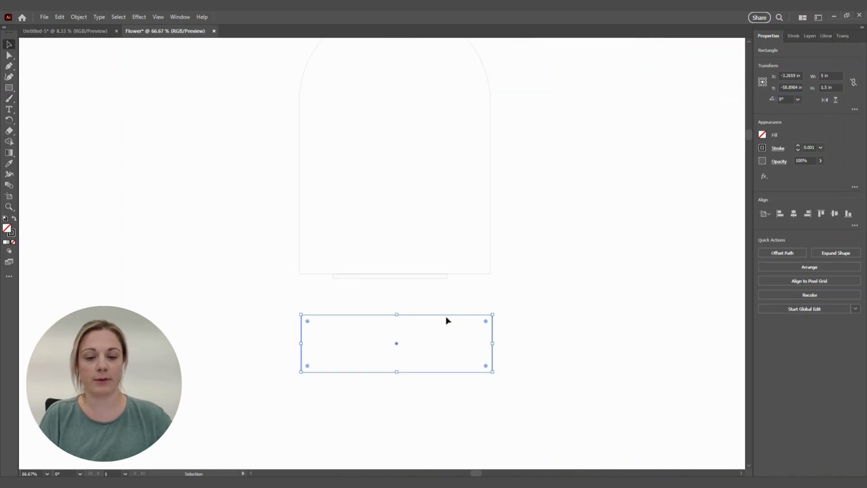
{"action": "left_click", "coordinate": [404, 278]}
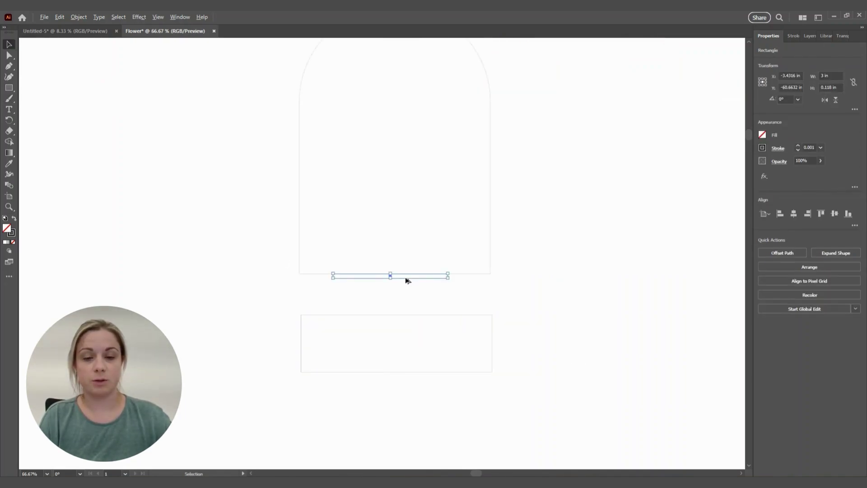
{"action": "left_click_drag", "start_coordinate": [405, 280], "coordinate": [407, 348]}
{"action": "left_click", "coordinate": [402, 258]}
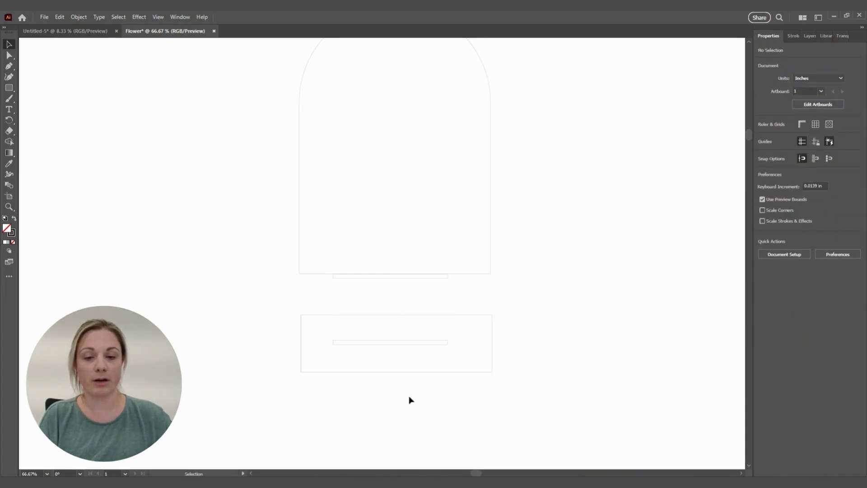
Step: Align the arch, tab, base rectangle and slot to one another by their horizontal centers
{"action": "scroll", "coordinate": [411, 401], "scroll_direction": "down", "scroll_amount": 1}
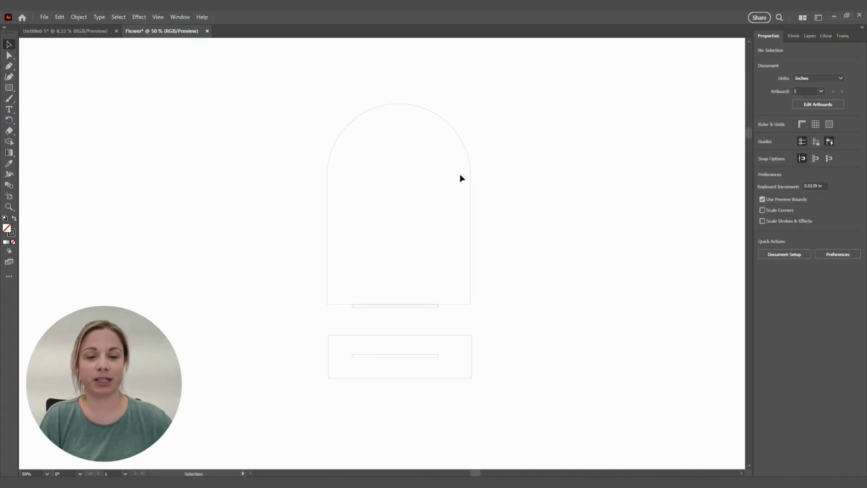
{"action": "left_click", "coordinate": [470, 174]}
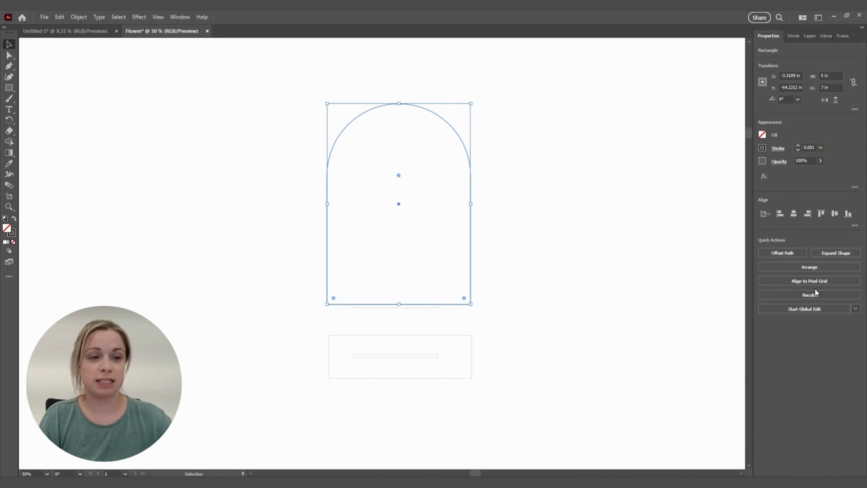
{"action": "left_click", "coordinate": [183, 18]}
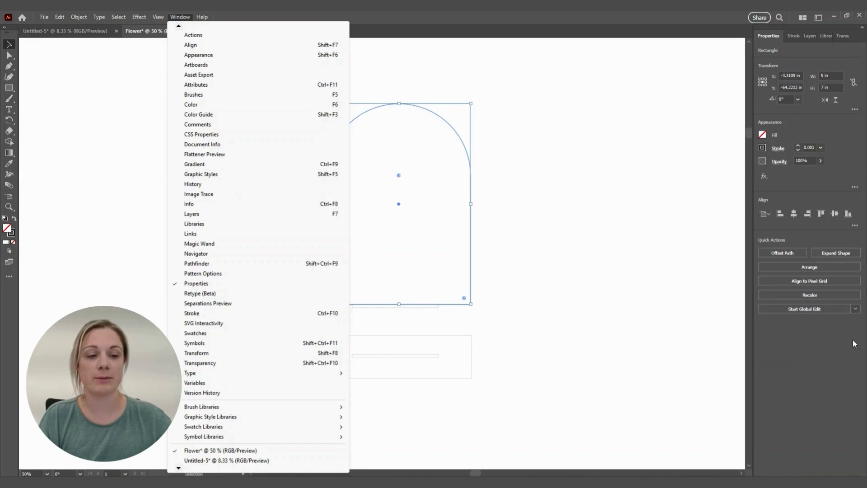
{"action": "left_click", "coordinate": [567, 216]}
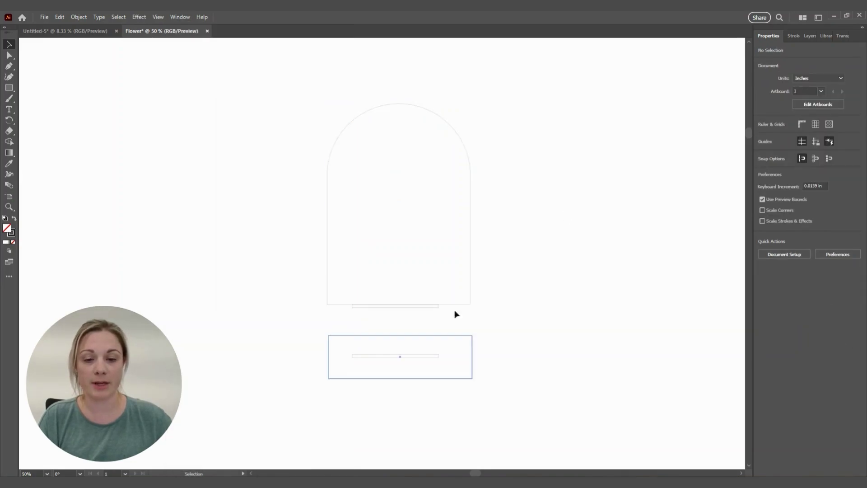
{"action": "left_click_drag", "start_coordinate": [517, 167], "coordinate": [296, 420]}
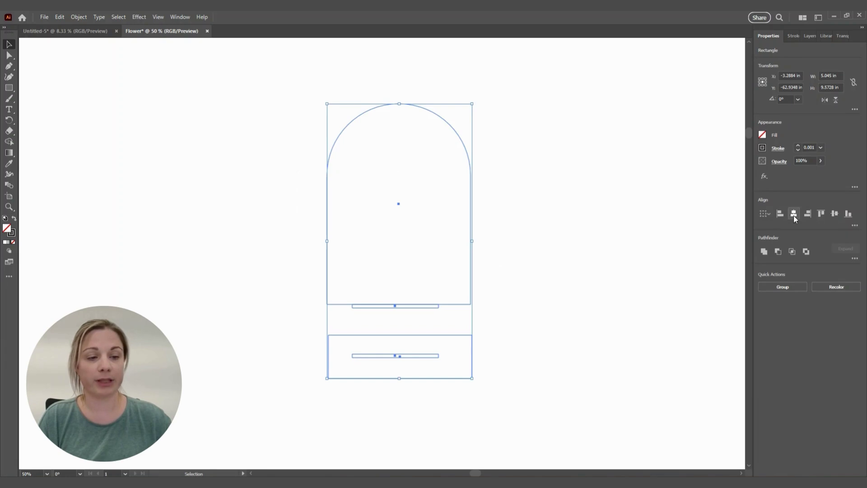
{"action": "left_click", "coordinate": [794, 215]}
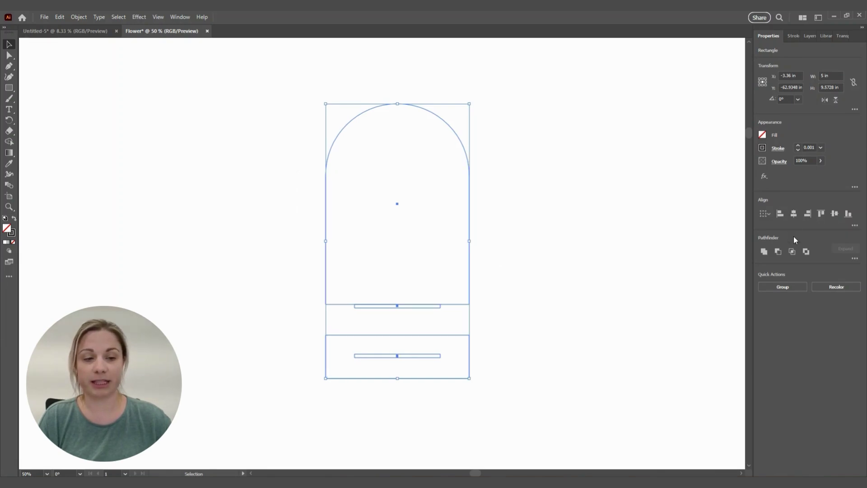
Step: Shift the tab off center to the left and realign it horizontally to the arch's center, using the arch as key object
{"action": "left_click_drag", "start_coordinate": [383, 306], "coordinate": [364, 307]}
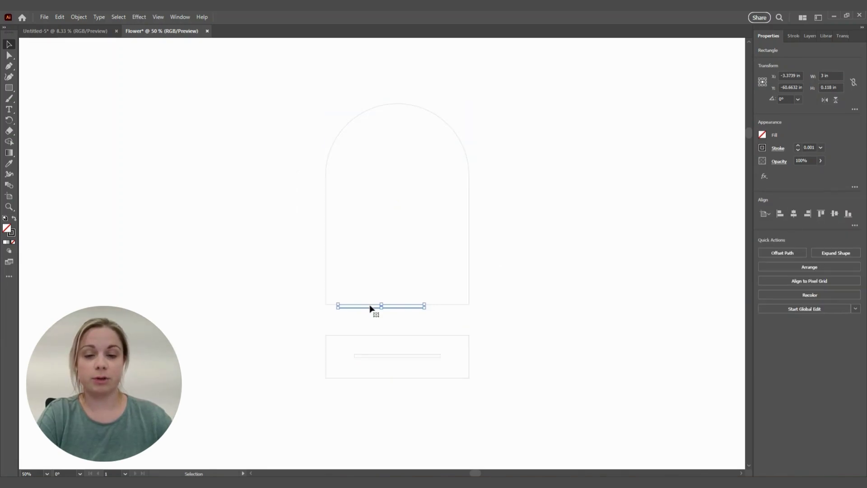
{"action": "left_click", "coordinate": [453, 316]}
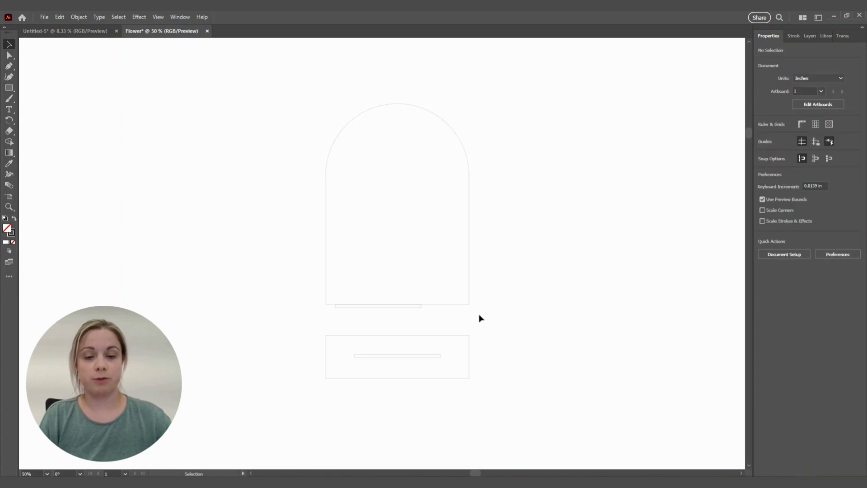
{"action": "left_click_drag", "start_coordinate": [480, 316], "coordinate": [374, 271]}
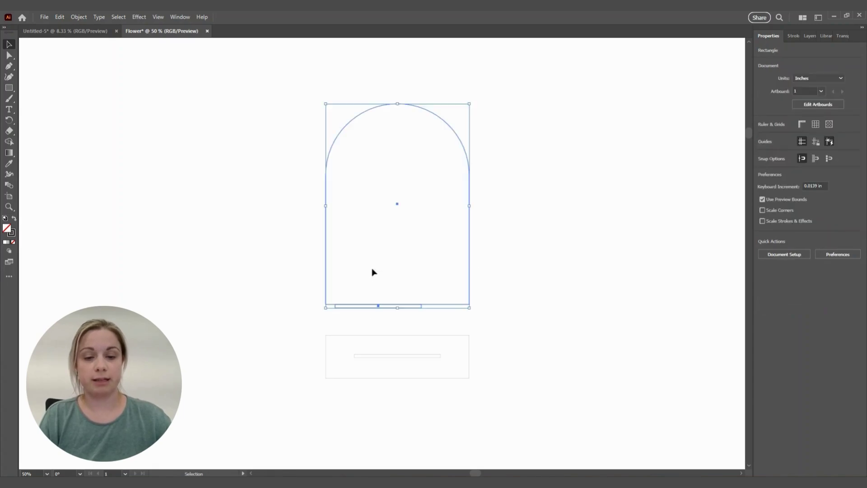
{"action": "left_click", "coordinate": [469, 261]}
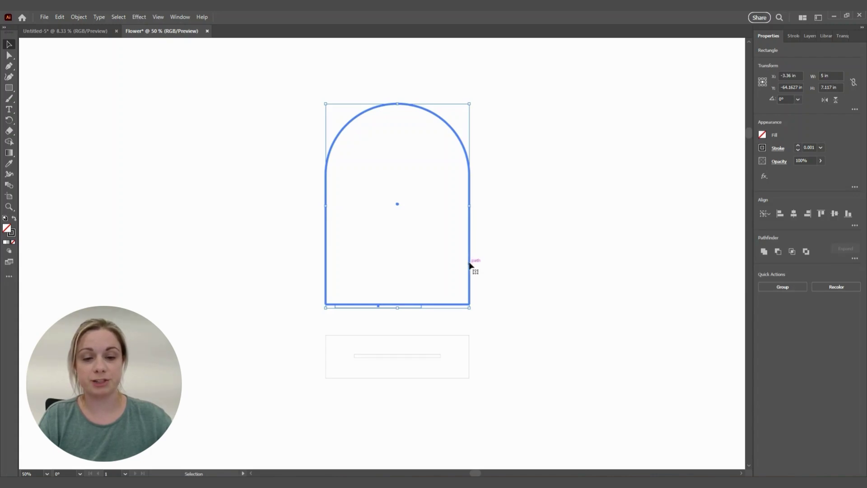
{"action": "left_click", "coordinate": [794, 213]}
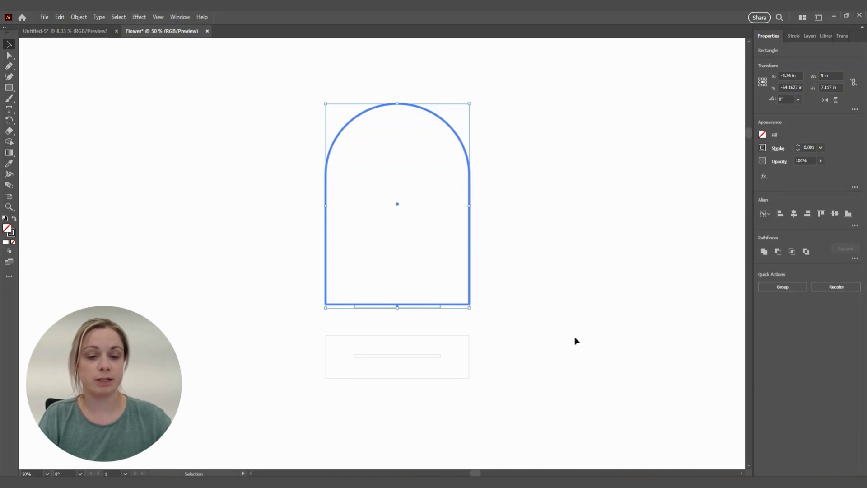
{"action": "left_click", "coordinate": [493, 305]}
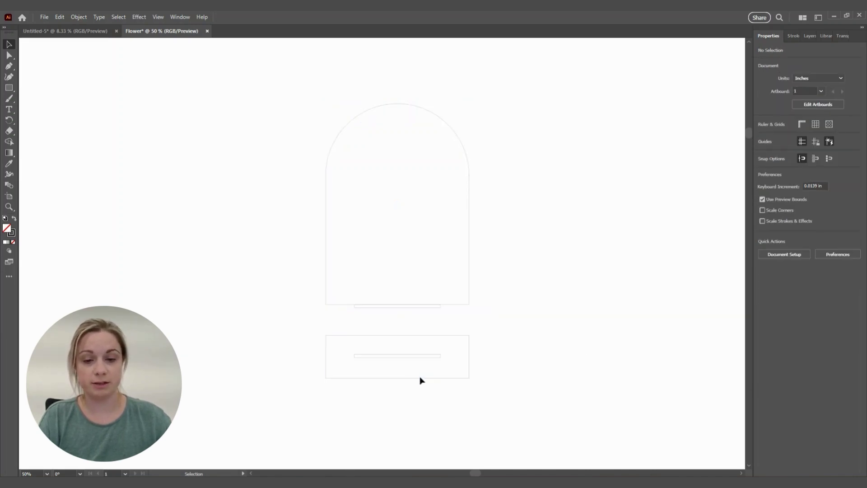
{"action": "scroll", "coordinate": [420, 381], "scroll_direction": "up", "scroll_amount": 2}
{"action": "scroll", "coordinate": [405, 432], "scroll_direction": "down", "scroll_amount": 2}
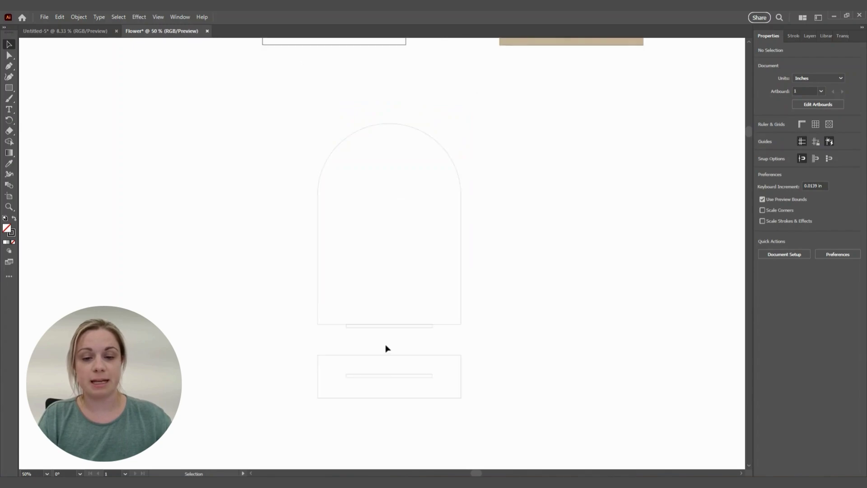
{"action": "left_click_drag", "start_coordinate": [361, 342], "coordinate": [327, 312]}
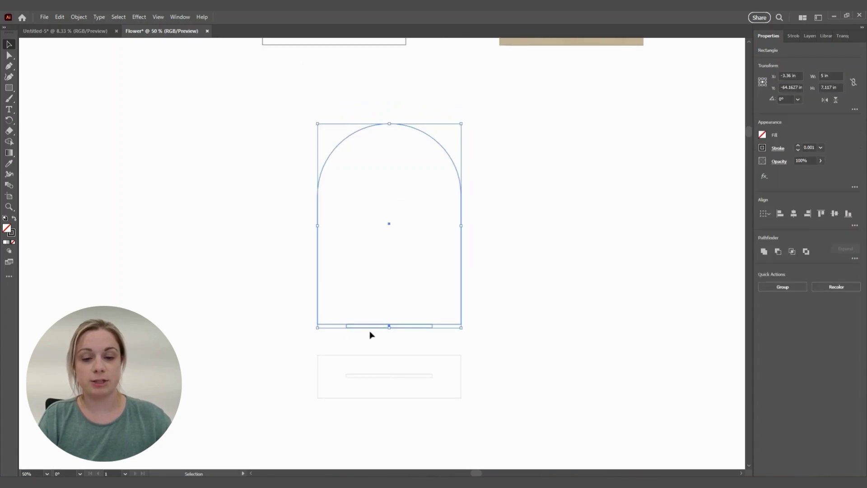
{"action": "left_click", "coordinate": [324, 332]}
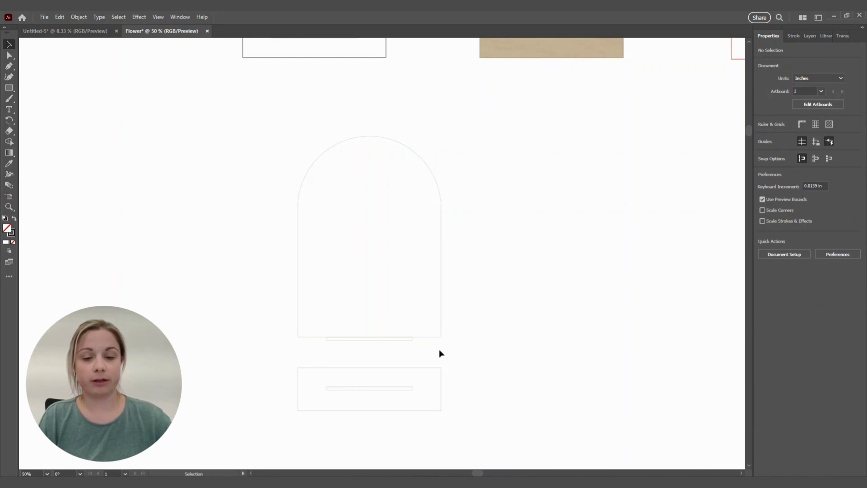
{"action": "left_click_drag", "start_coordinate": [441, 354], "coordinate": [383, 323]}
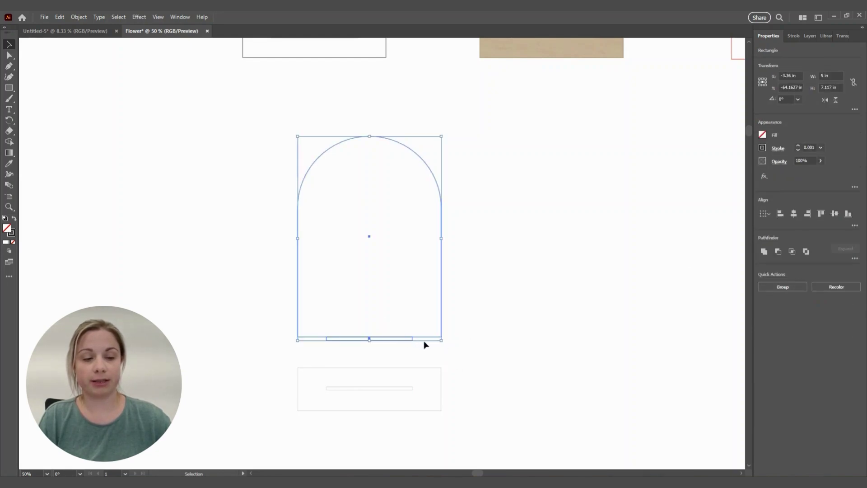
{"action": "left_click", "coordinate": [434, 355]}
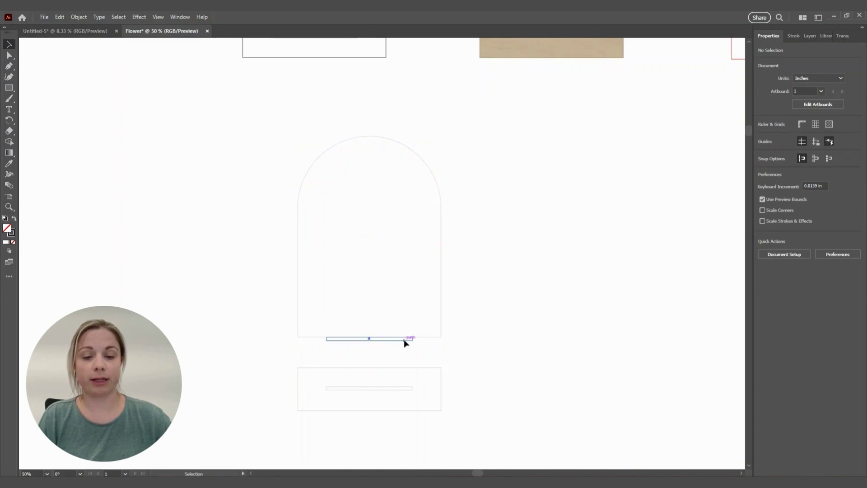
{"action": "left_click", "coordinate": [405, 342]}
{"action": "left_click", "coordinate": [424, 338], "text": "shift"}
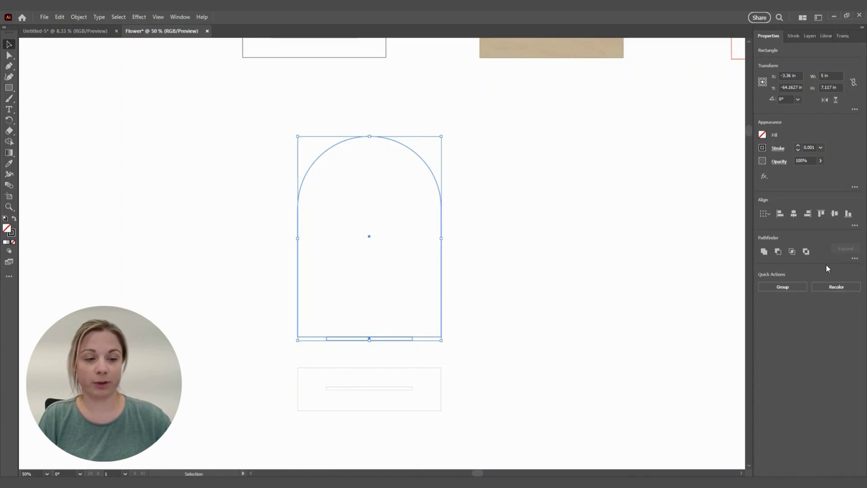
{"action": "left_click", "coordinate": [181, 18]}
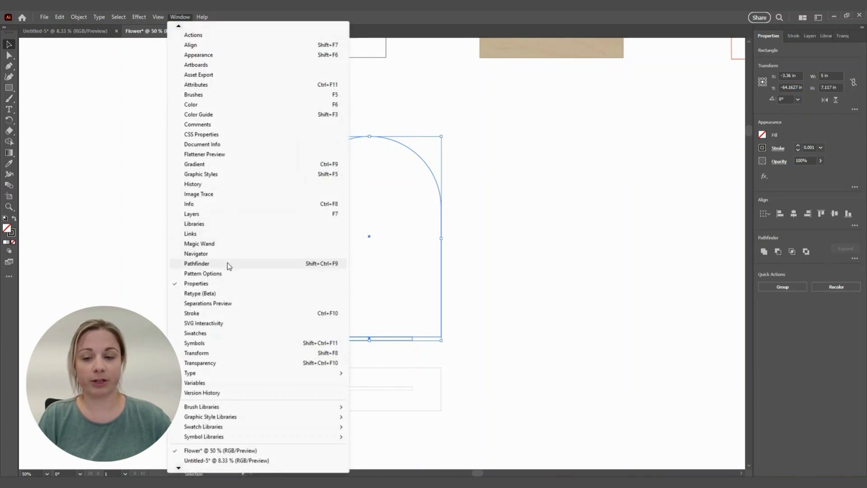
{"action": "left_click", "coordinate": [422, 346]}
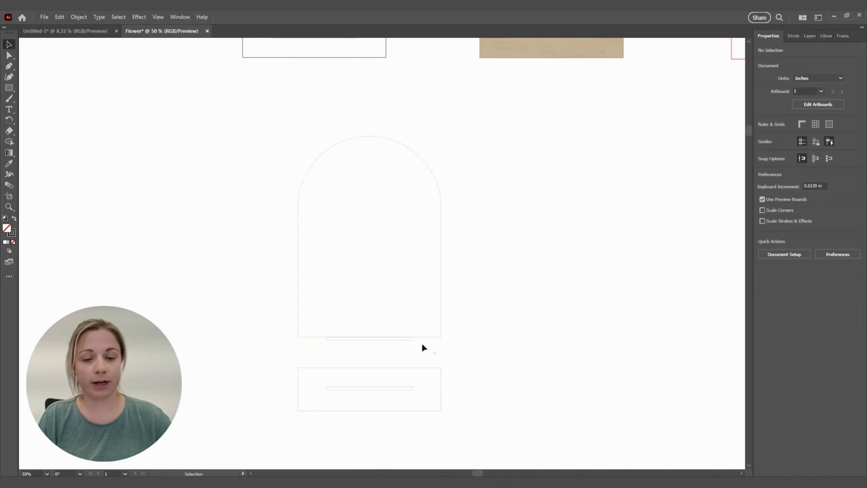
Step: Unite the arch and the thin tab rectangle at its lower edge into a single shape
{"action": "left_click", "coordinate": [411, 340]}
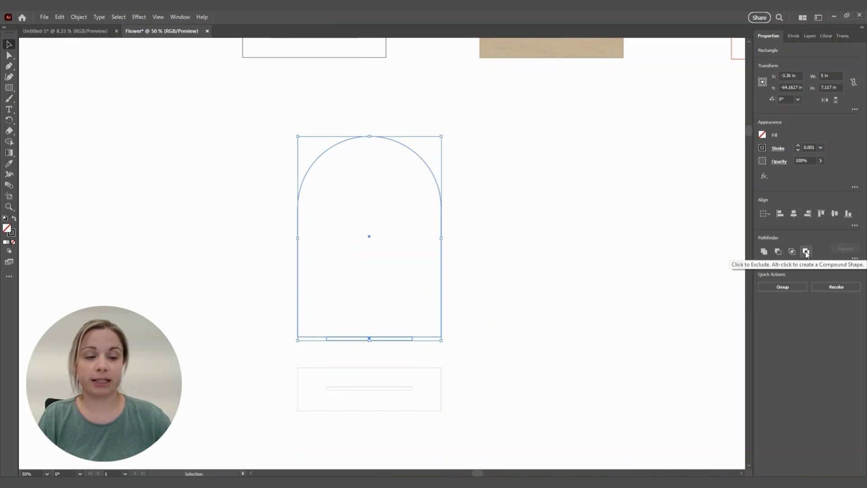
{"action": "left_click", "coordinate": [763, 252]}
{"action": "left_click", "coordinate": [420, 353]}
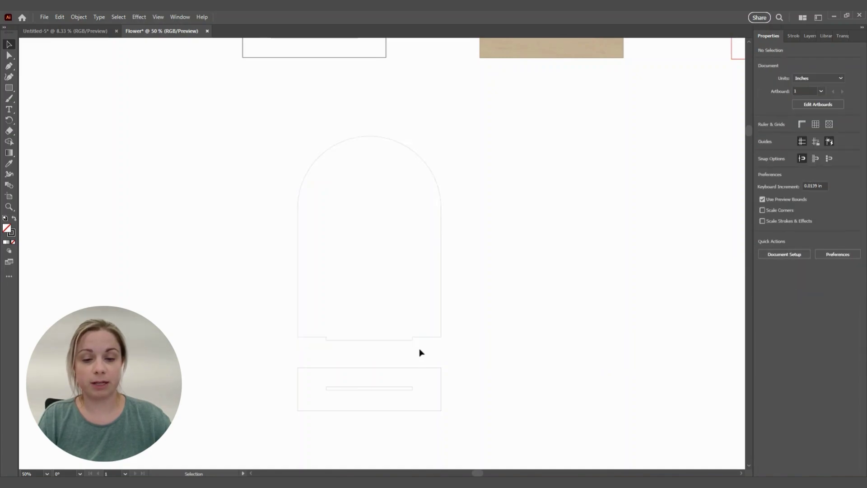
{"action": "scroll", "coordinate": [420, 352], "scroll_direction": "up", "scroll_amount": 3}
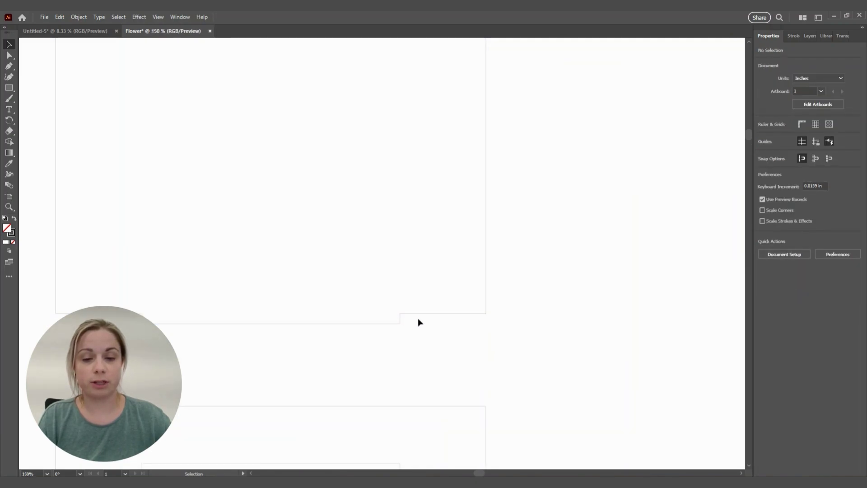
Step: Move the base rectangle together with its slot straight up, closer to the tabbed arch
{"action": "scroll", "coordinate": [418, 321], "scroll_direction": "down", "scroll_amount": 4}
{"action": "left_click_drag", "start_coordinate": [243, 323], "coordinate": [455, 395]}
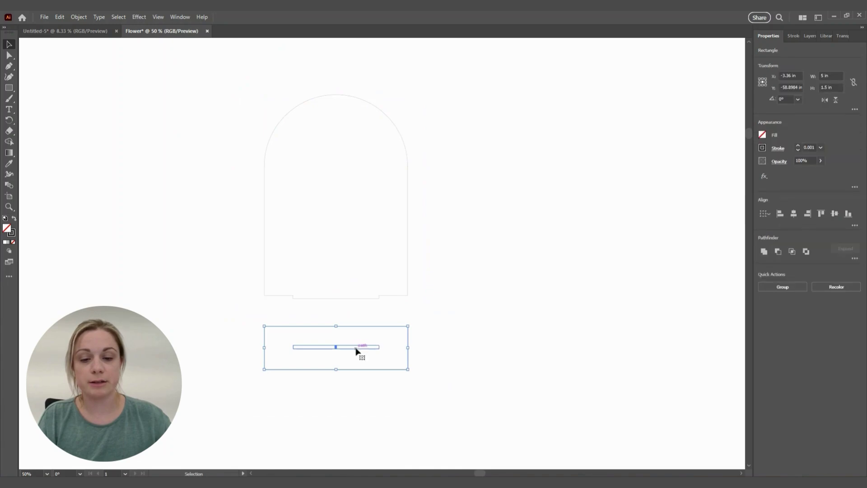
{"action": "left_click_drag", "start_coordinate": [358, 353], "coordinate": [358, 335]}
{"action": "left_click", "coordinate": [360, 380]}
Step: Align the slot to the base rectangle's vertical center, using the base rectangle as key object
{"action": "left_click", "coordinate": [364, 337]}
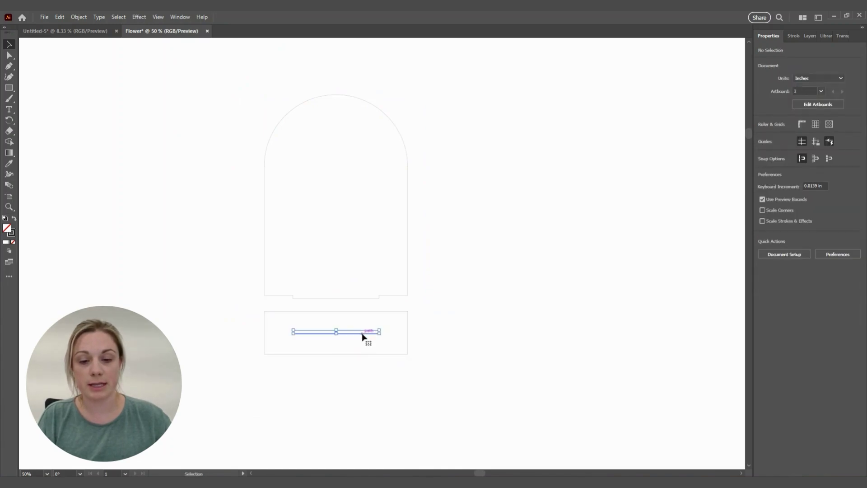
{"action": "left_click", "coordinate": [365, 355], "text": "shift"}
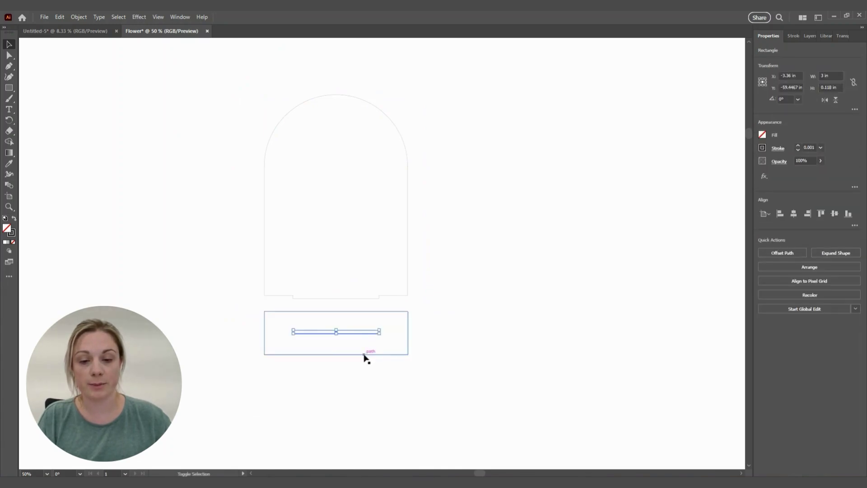
{"action": "left_click", "coordinate": [834, 214]}
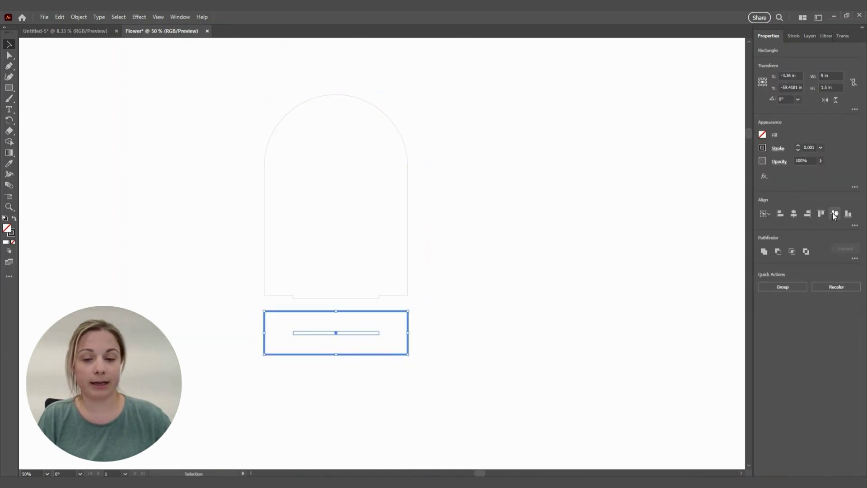
{"action": "left_click", "coordinate": [429, 324]}
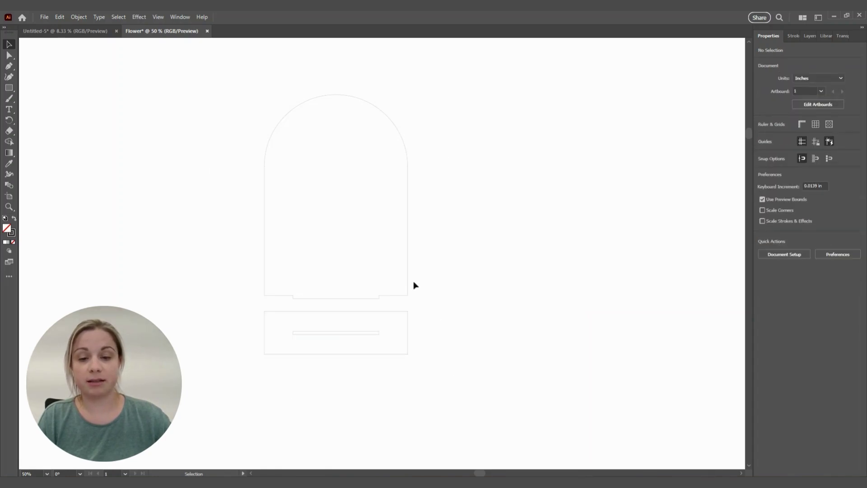
{"action": "left_click", "coordinate": [367, 335]}
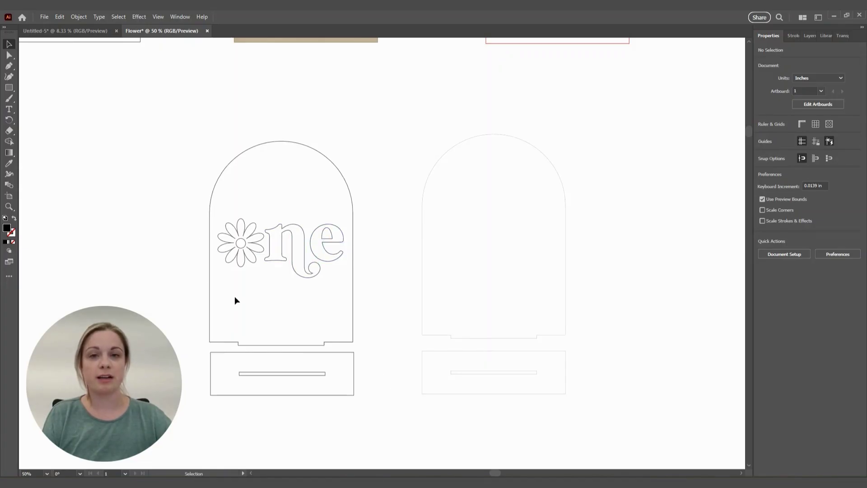
Step: Add the text "one" inside the empty arch, enlarge it to about 4.24 in wide and place it in the arch's middle
{"action": "left_click", "coordinate": [9, 110]}
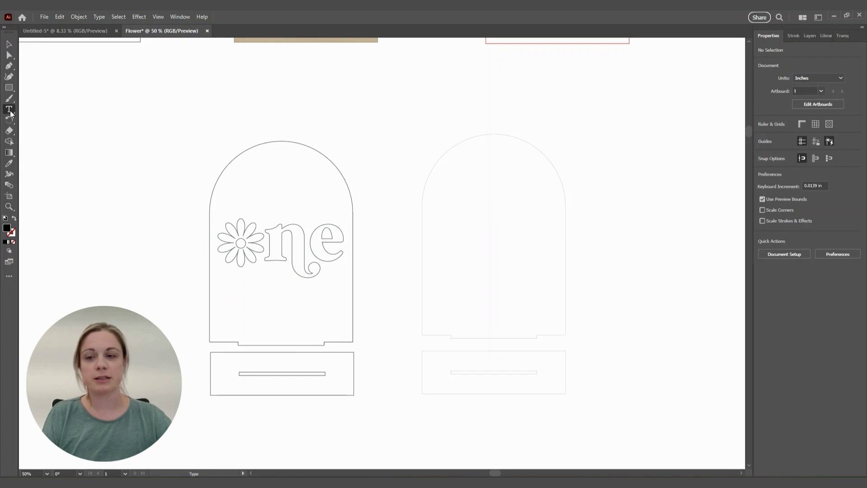
{"action": "left_click", "coordinate": [454, 216]}
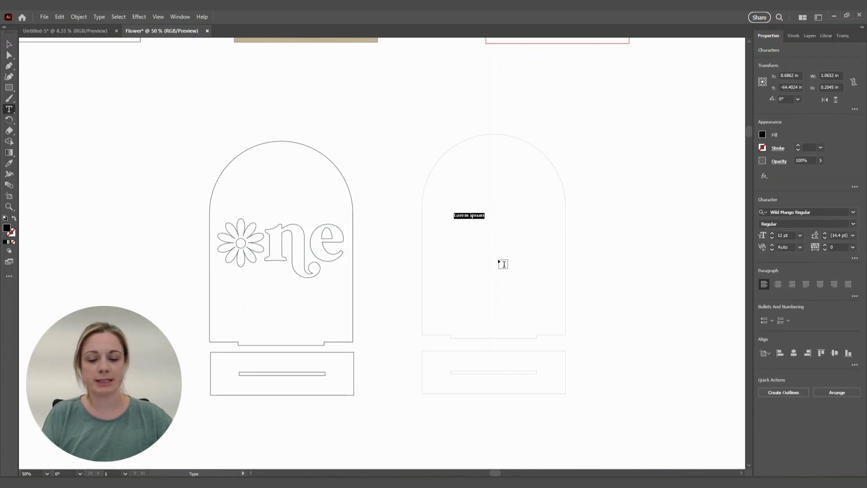
{"action": "type", "text": "one"}
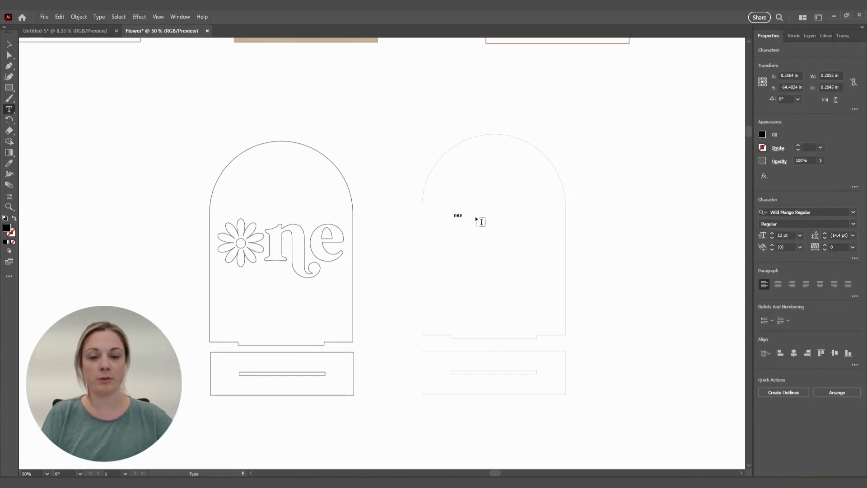
{"action": "key", "text": "Escape"}
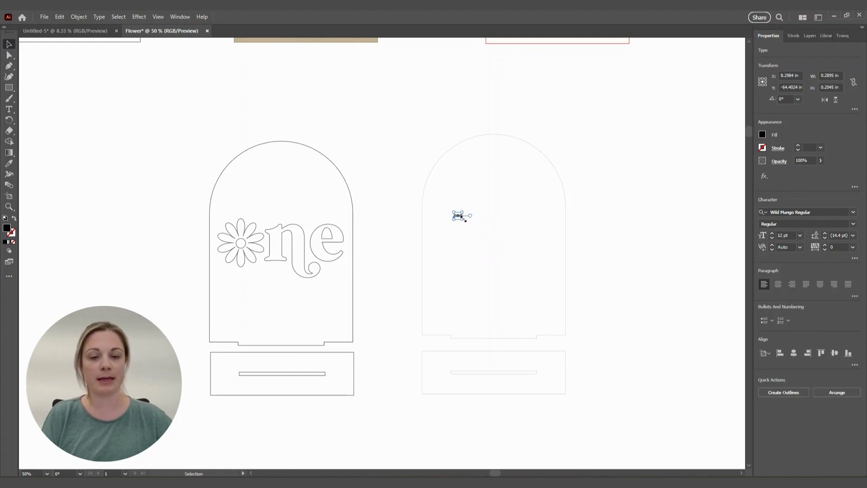
{"action": "left_click_drag", "start_coordinate": [462, 220], "coordinate": [578, 294]}
{"action": "left_click_drag", "start_coordinate": [550, 267], "coordinate": [532, 243]}
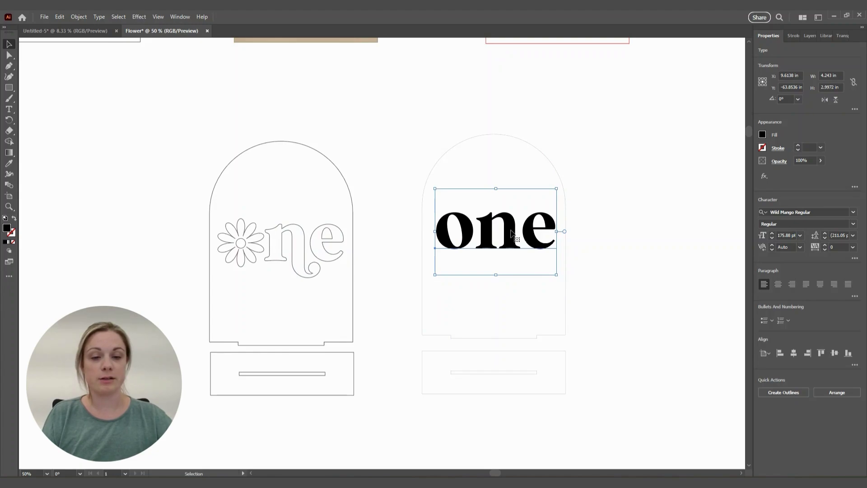
Step: Insert the font's alternate n with the curled tail from the Glyphs set between the n and e of "one"
{"action": "double_click", "coordinate": [519, 239]}
{"action": "left_click", "coordinate": [522, 230]}
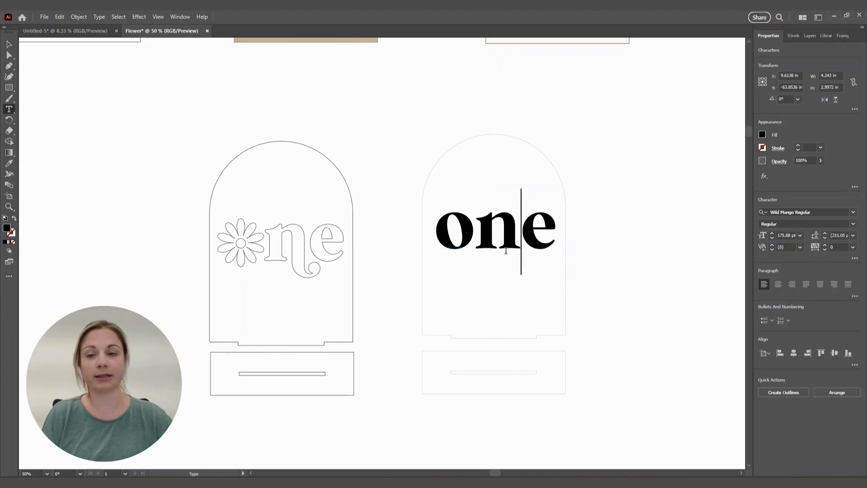
{"action": "left_click", "coordinate": [181, 17]}
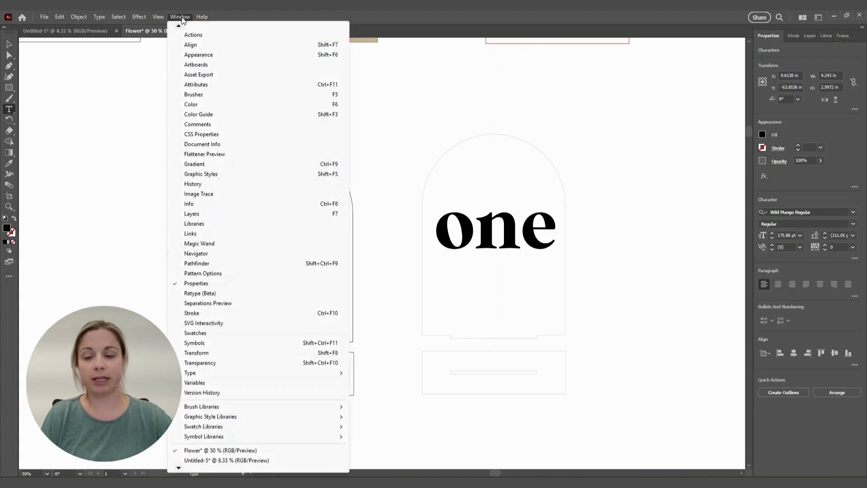
{"action": "mouse_move", "coordinate": [345, 373]}
{"action": "left_click", "coordinate": [372, 393]}
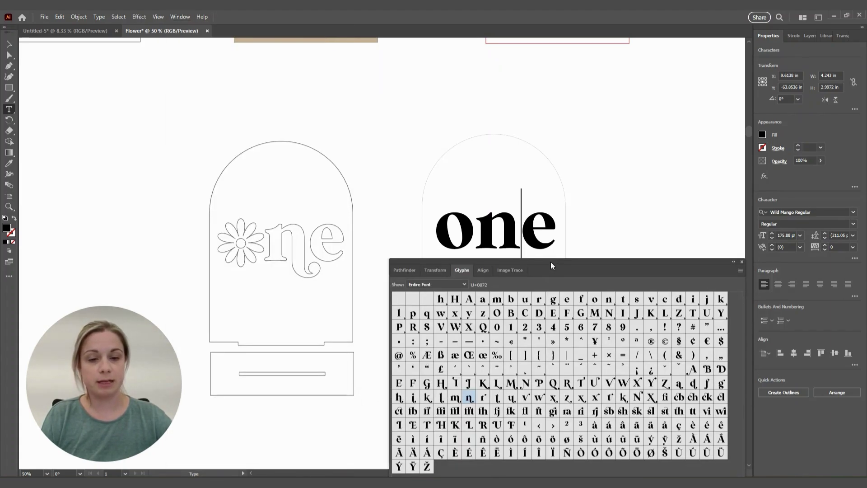
{"action": "double_click", "coordinate": [469, 397]}
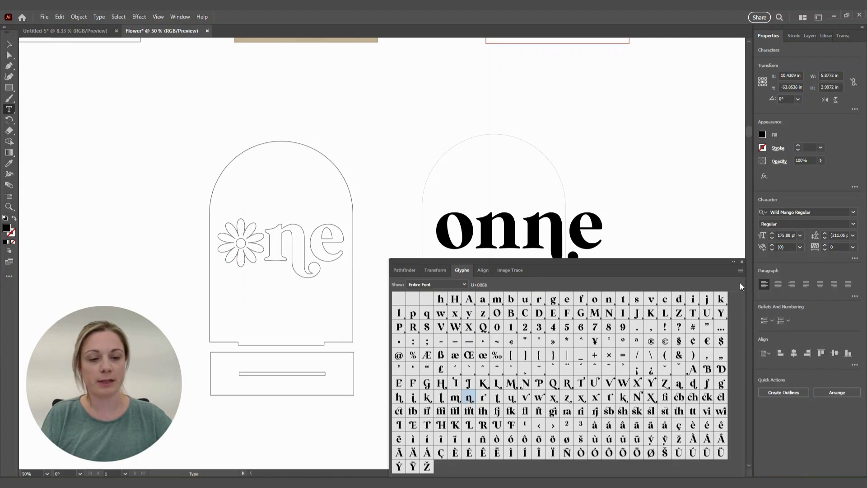
{"action": "left_click", "coordinate": [742, 262]}
Step: Delete the plain n so that only the curled-tail n is left in "one"
{"action": "left_click", "coordinate": [523, 238]}
{"action": "key", "text": "BackSpace"}
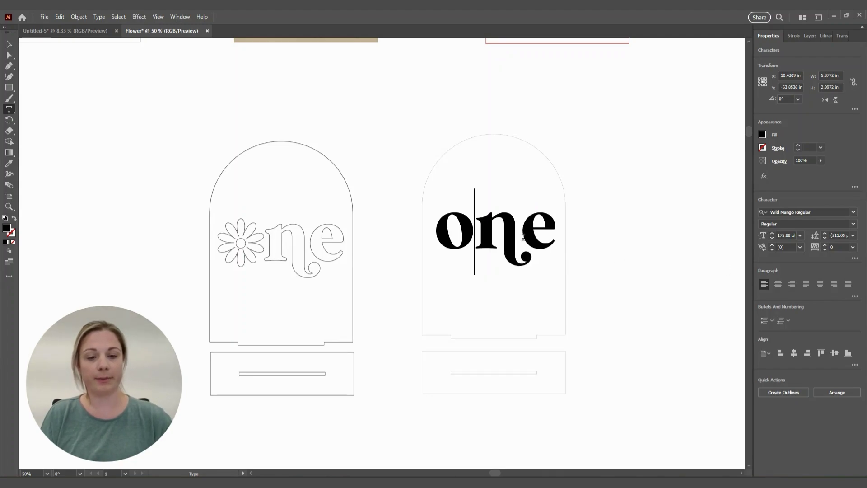
{"action": "key", "text": "Escape"}
{"action": "left_click", "coordinate": [528, 272]}
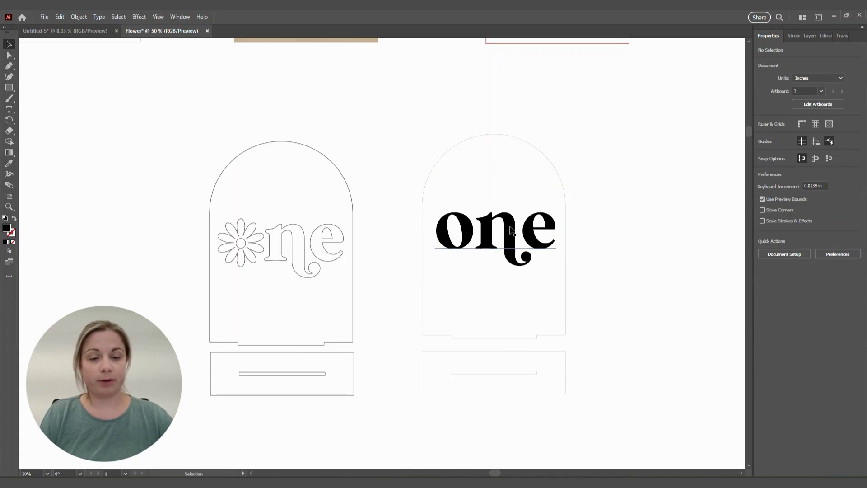
Step: Check the live "one" text and the arch outline for editable anchor points using Direct Selection
{"action": "scroll", "coordinate": [513, 235], "scroll_direction": "up", "scroll_amount": 3}
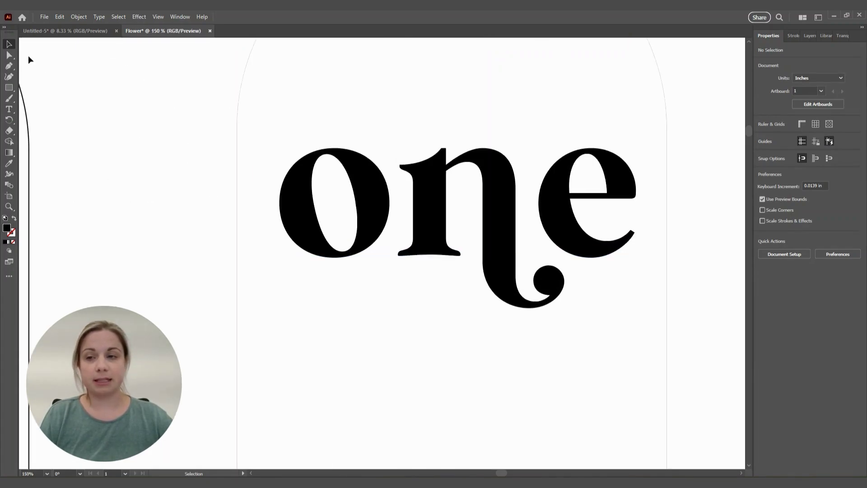
{"action": "left_click", "coordinate": [486, 170]}
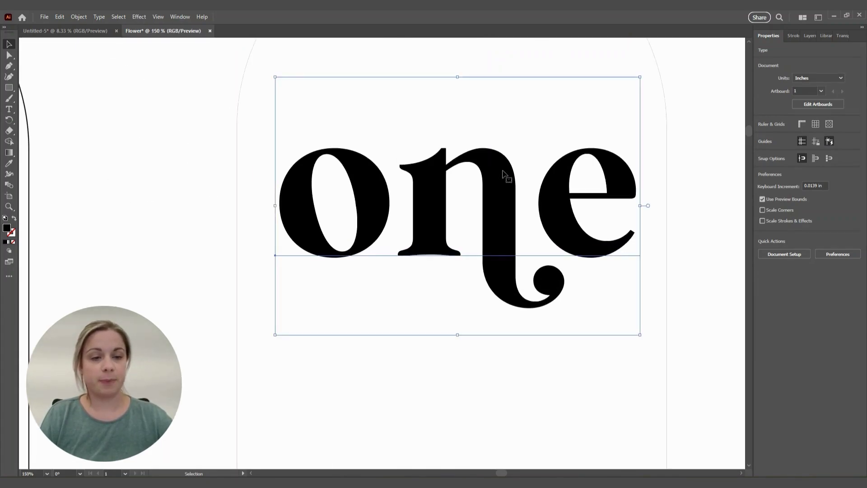
{"action": "scroll", "coordinate": [515, 213], "scroll_direction": "down", "scroll_amount": 3}
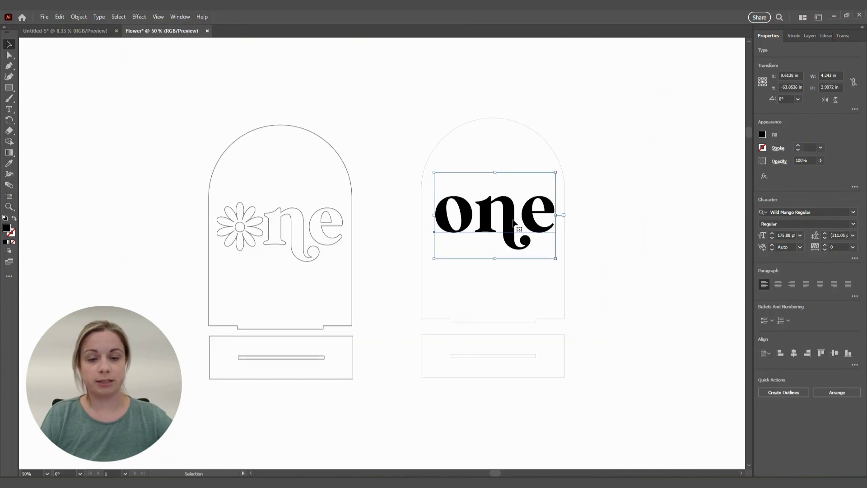
{"action": "left_click", "coordinate": [9, 55]}
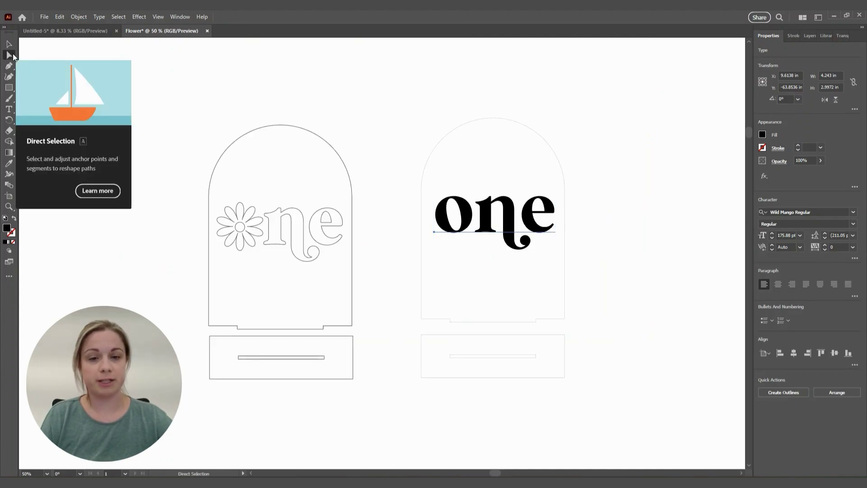
{"action": "scroll", "coordinate": [508, 219], "scroll_direction": "up", "scroll_amount": 3}
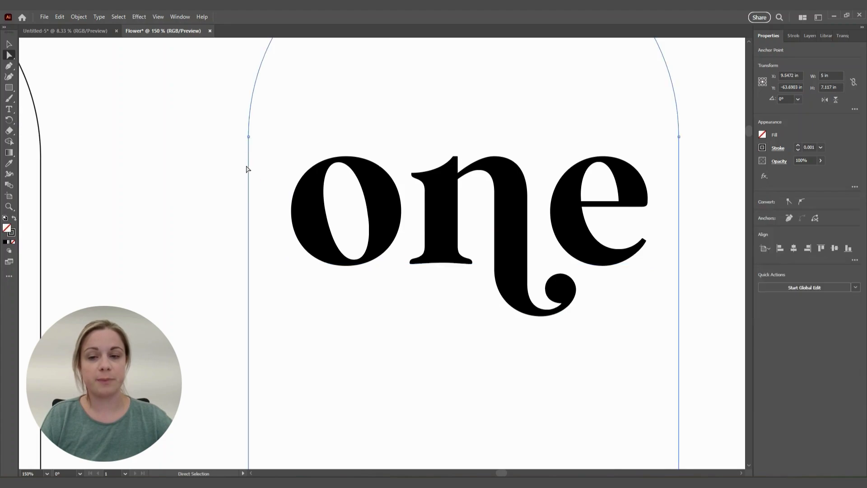
{"action": "left_click", "coordinate": [249, 185]}
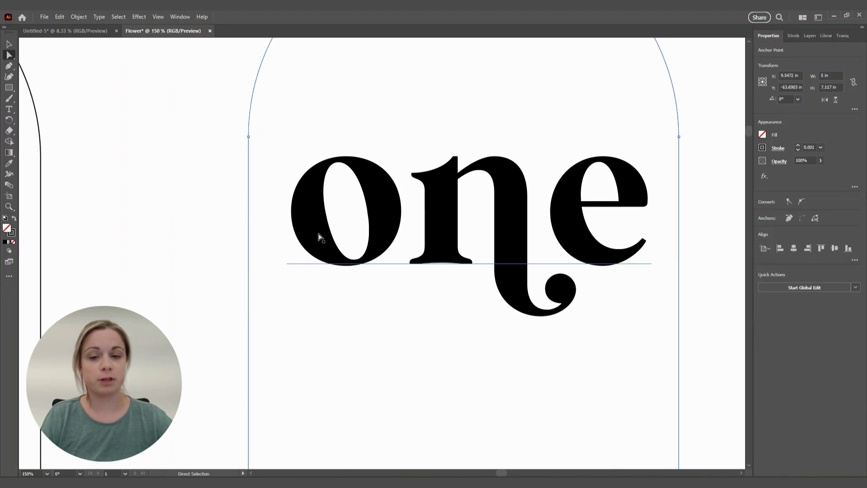
{"action": "scroll", "coordinate": [360, 209], "scroll_direction": "down", "scroll_amount": 2}
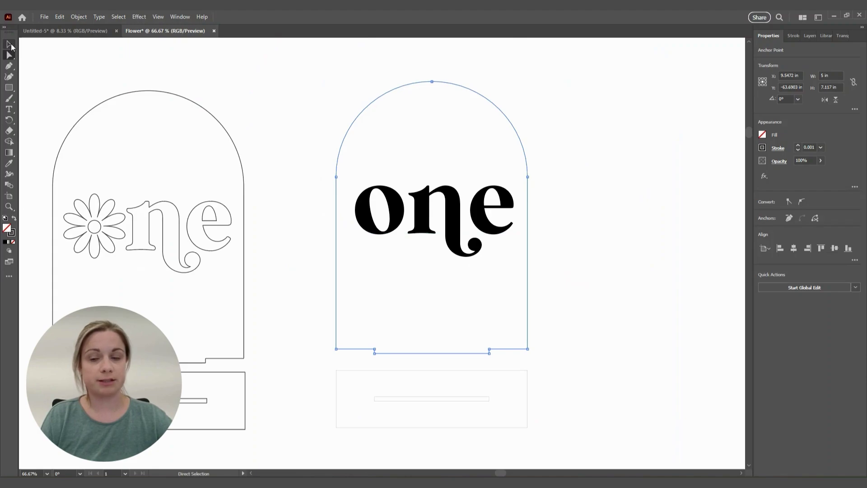
Step: Convert the "one" text to outlines and inspect the letters' anchor points with Direct Selection
{"action": "left_click", "coordinate": [10, 45]}
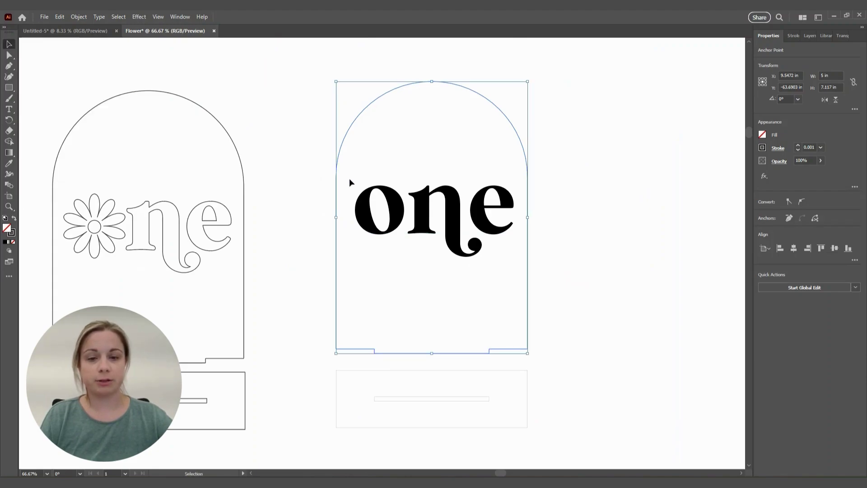
{"action": "left_click", "coordinate": [429, 225]}
{"action": "right_click", "coordinate": [455, 204]}
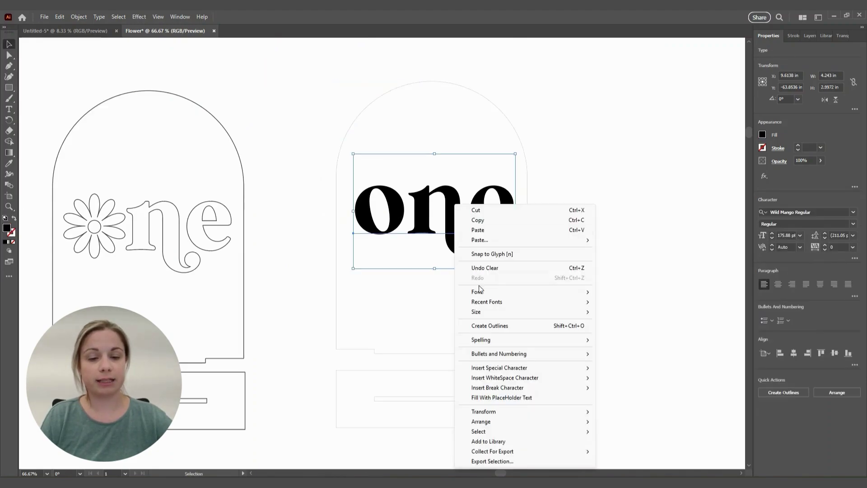
{"action": "left_click", "coordinate": [502, 328]}
{"action": "scroll", "coordinate": [467, 218], "scroll_direction": "up", "scroll_amount": 3}
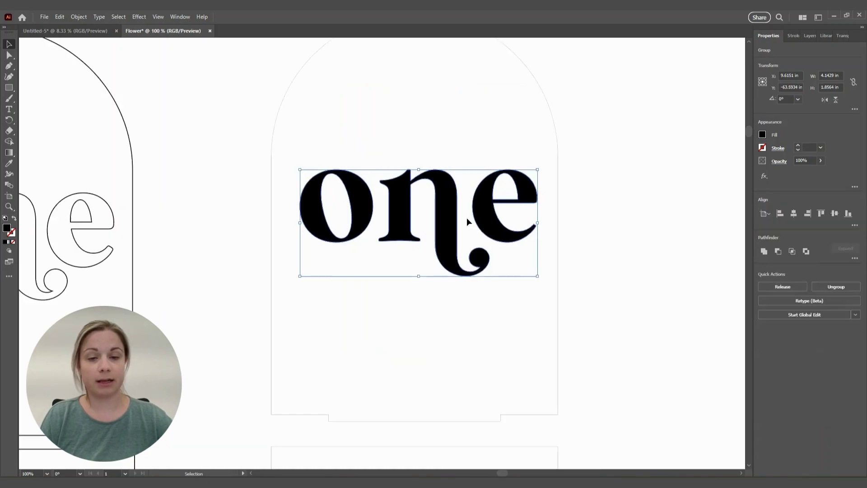
{"action": "left_click", "coordinate": [10, 56]}
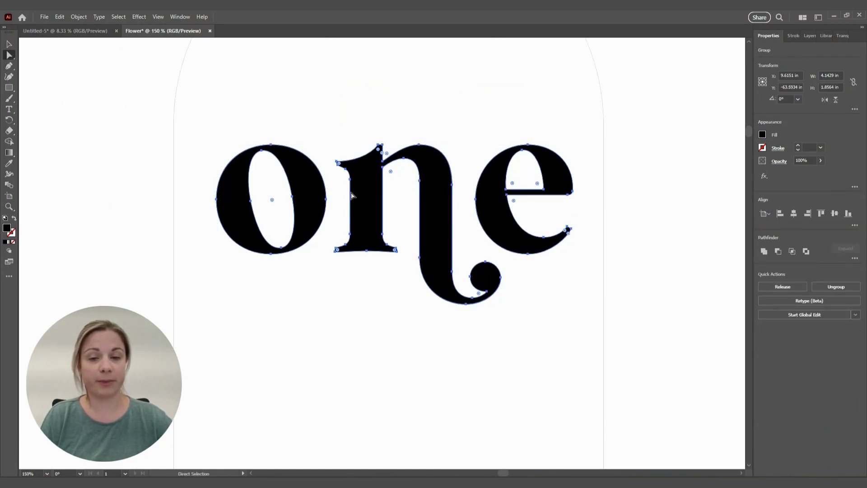
{"action": "left_click", "coordinate": [9, 45]}
Step: Give the outlined "one" letters a black stroke and set their fill to none
{"action": "scroll", "coordinate": [398, 229], "scroll_direction": "down", "scroll_amount": 2}
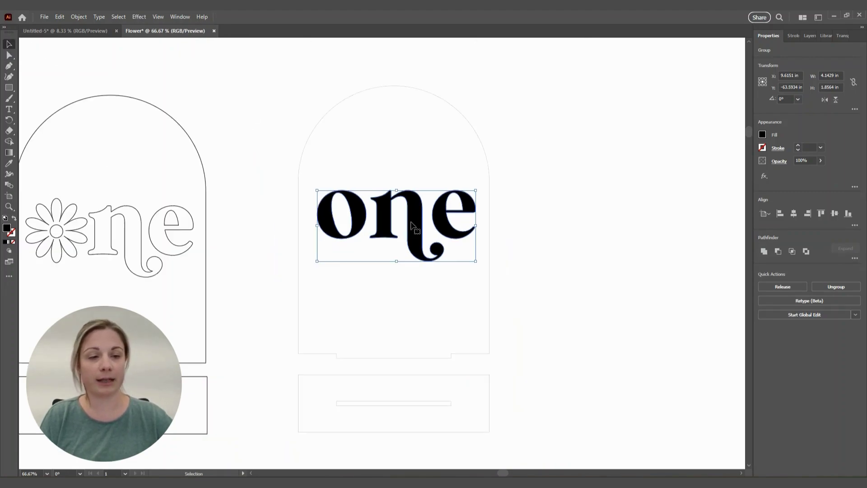
{"action": "left_click", "coordinate": [763, 148]}
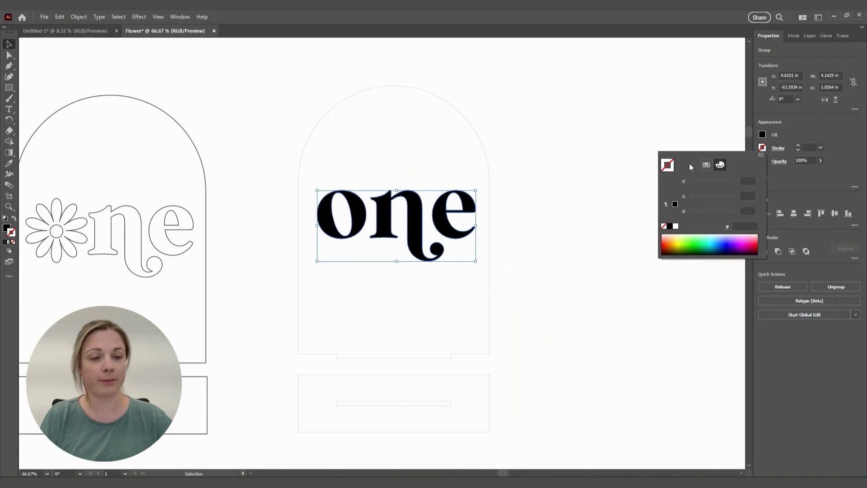
{"action": "left_click", "coordinate": [670, 226]}
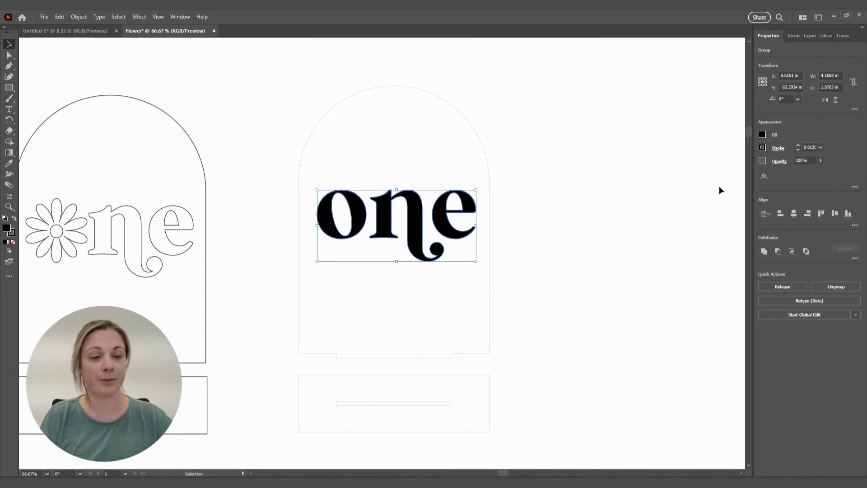
{"action": "left_click", "coordinate": [762, 134]}
{"action": "left_click", "coordinate": [664, 166]}
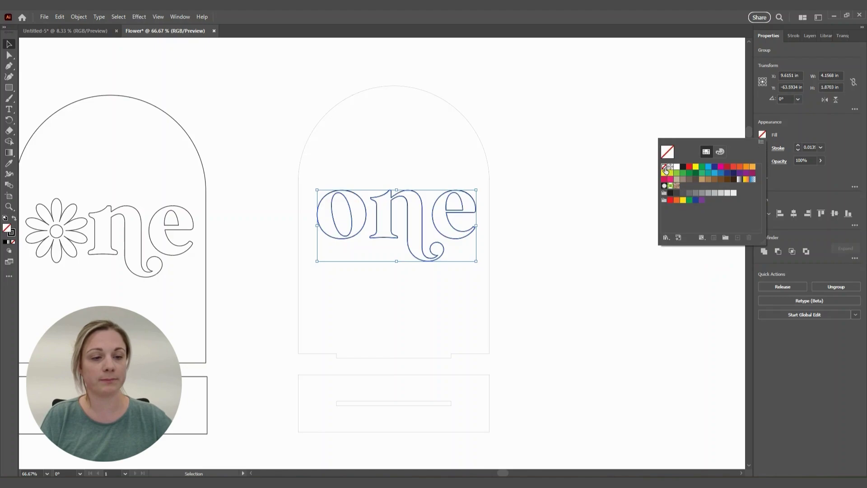
Step: Set the stroke weight of the outlined "one" letters to 0.001 in and deselect them
{"action": "left_click", "coordinate": [809, 148]}
{"action": "type", "text": ".01"}
{"action": "key", "text": "Return"}
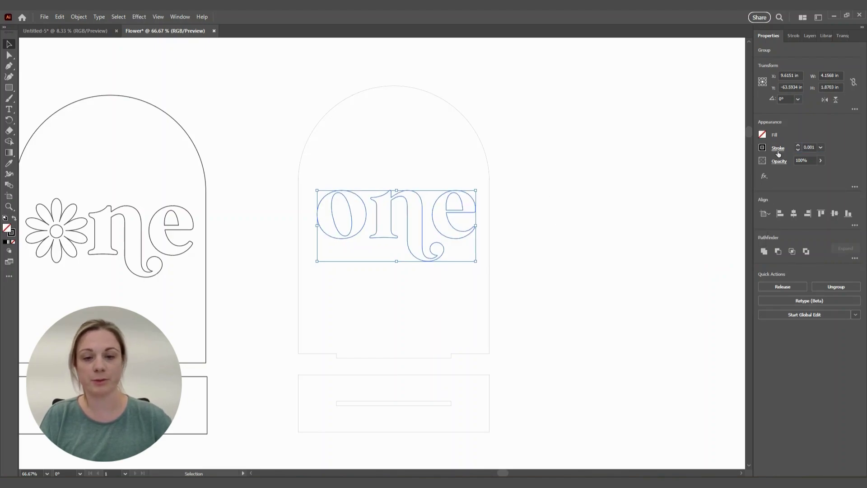
{"action": "left_click", "coordinate": [380, 220]}
{"action": "left_click", "coordinate": [380, 219]}
Step: Offset the paths of the outlined "one" letters by 0.03 in with round joins
{"action": "key", "text": "ctrl+="}
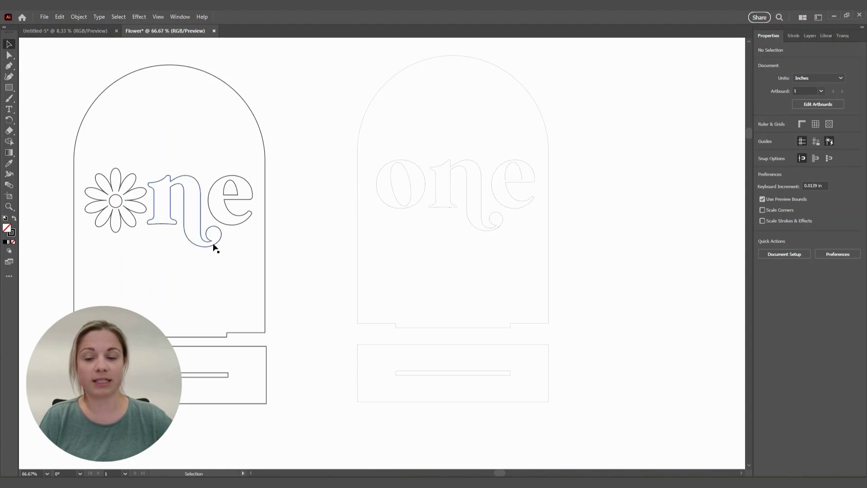
{"action": "key", "text": "ctrl+plus"}
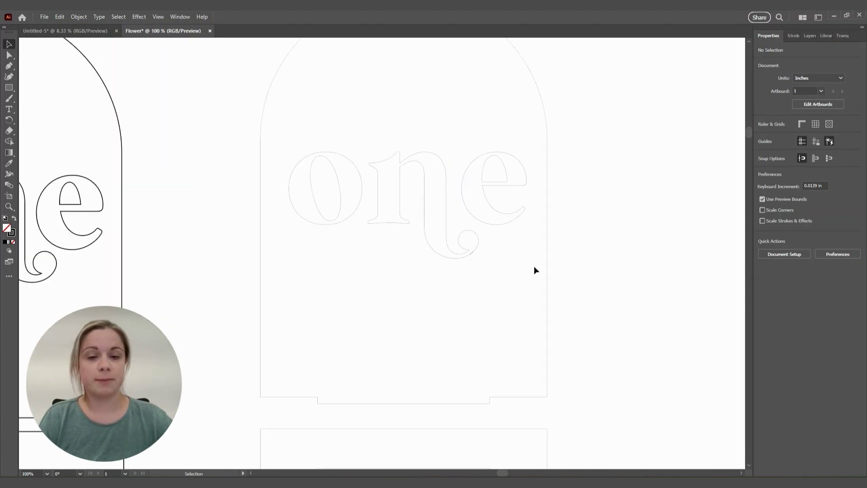
{"action": "left_click_drag", "start_coordinate": [533, 266], "coordinate": [302, 139]}
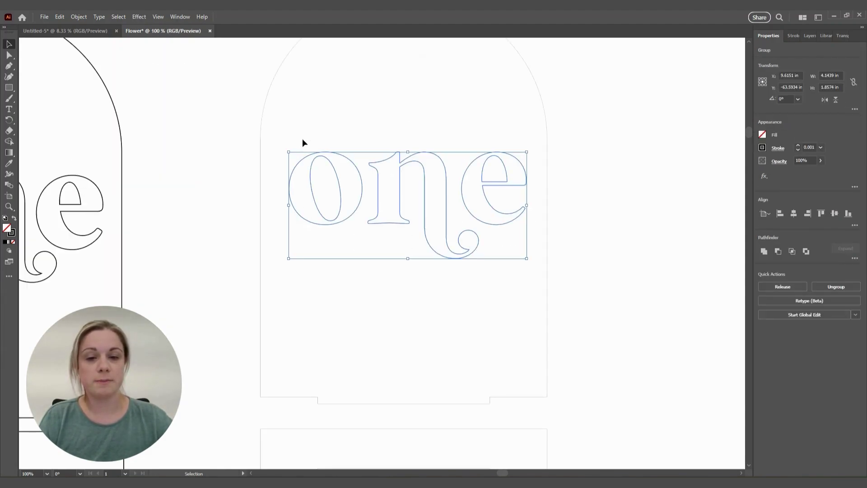
{"action": "left_click", "coordinate": [79, 17]}
{"action": "mouse_move", "coordinate": [113, 249]}
{"action": "left_click", "coordinate": [221, 280]}
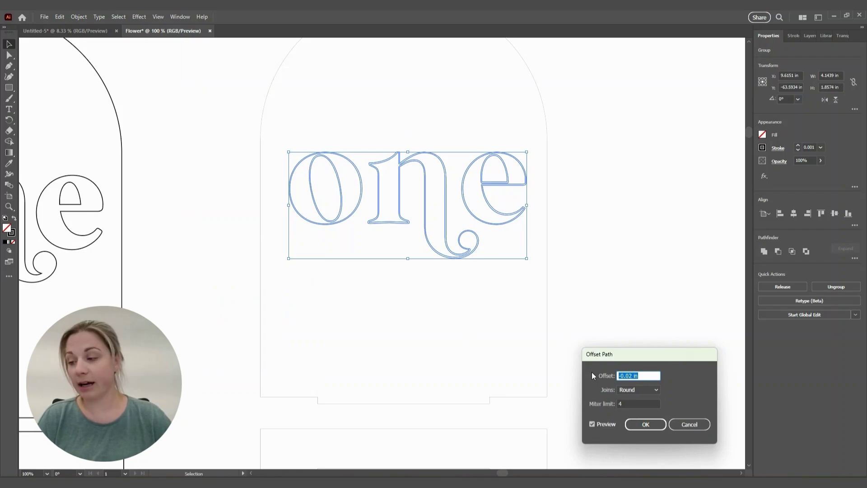
{"action": "type", "text": ".03"}
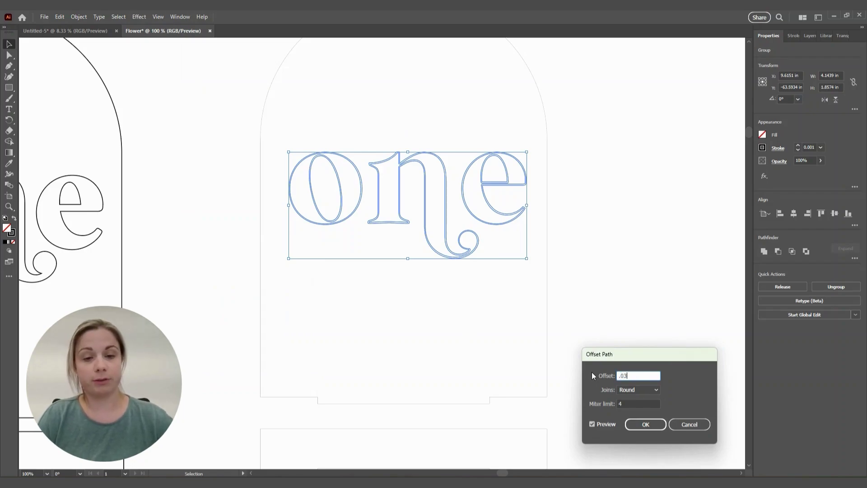
{"action": "key", "text": "Tab"}
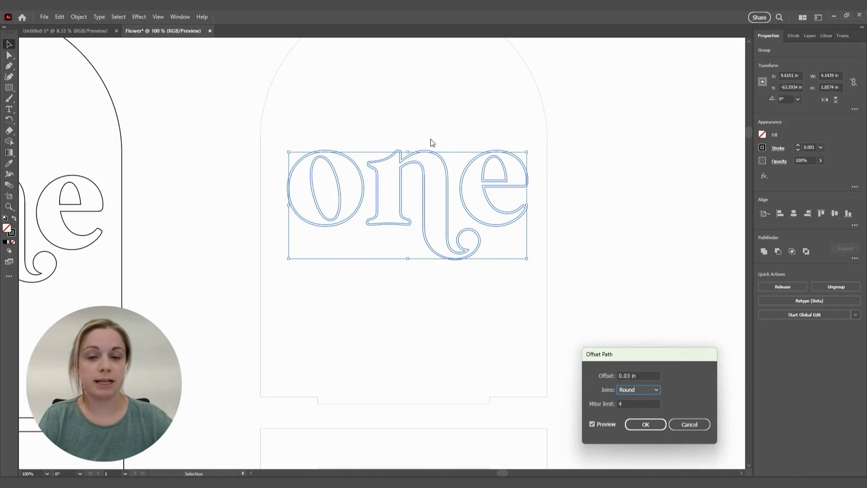
{"action": "left_click", "coordinate": [646, 425]}
Step: Group the original and offset "one" letters and unite them into single thicker letter shapes
{"action": "key", "text": "ctrl+equal"}
{"action": "key", "text": "ctrl+equal"}
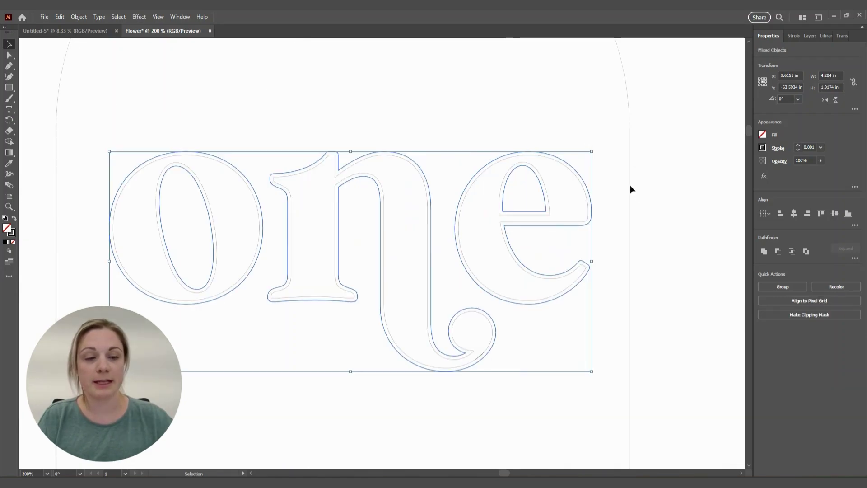
{"action": "left_click_drag", "start_coordinate": [603, 139], "coordinate": [180, 350]}
{"action": "key", "text": "ctrl+g"}
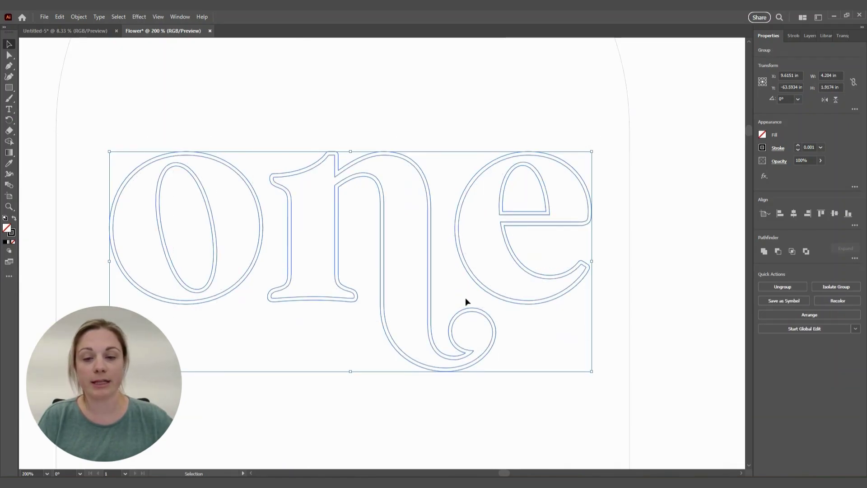
{"action": "left_click", "coordinate": [764, 251]}
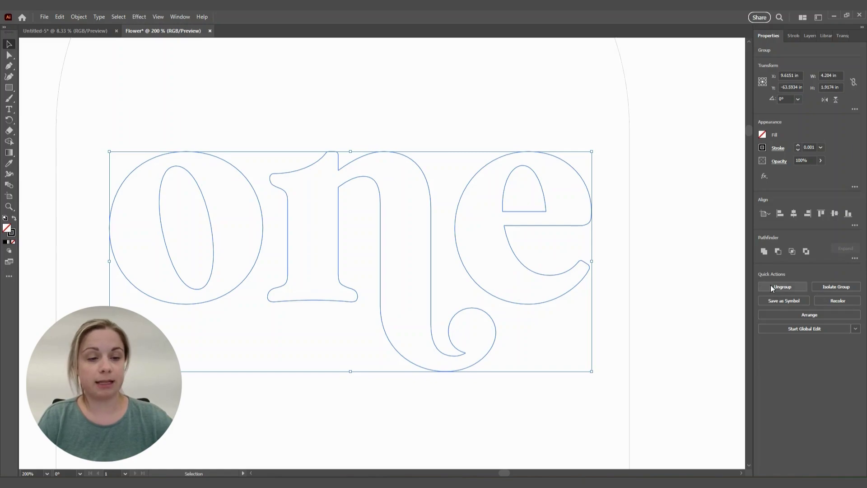
Step: Ungroup the united "one" lettering into separate letters and deselect them
{"action": "left_click", "coordinate": [790, 286]}
{"action": "left_click", "coordinate": [538, 181]}
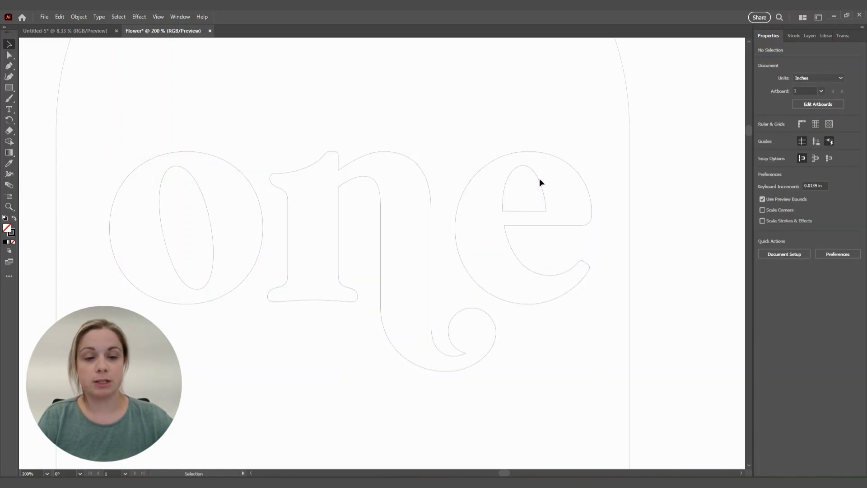
{"action": "left_click", "coordinate": [540, 181]}
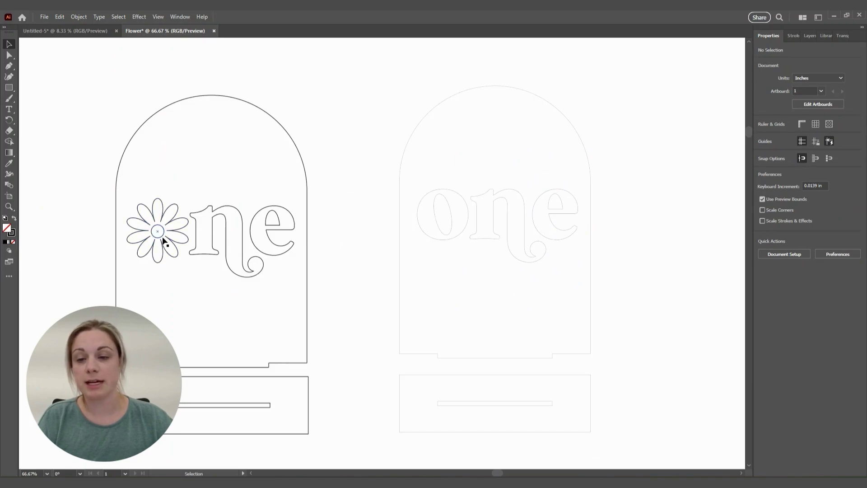
Step: Create a 10-sided polygon with a 0.6944 in radius in the empty area beside the new arch
{"action": "left_click", "coordinate": [9, 88]}
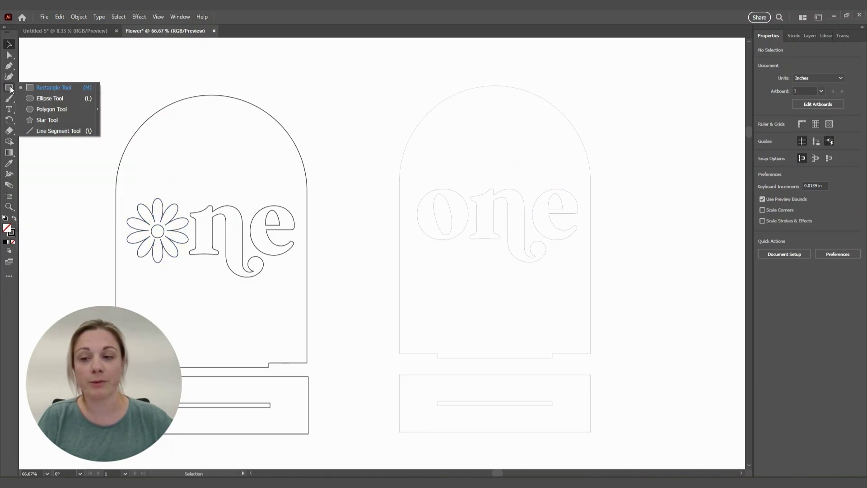
{"action": "left_click", "coordinate": [57, 110]}
{"action": "left_click", "coordinate": [457, 243]}
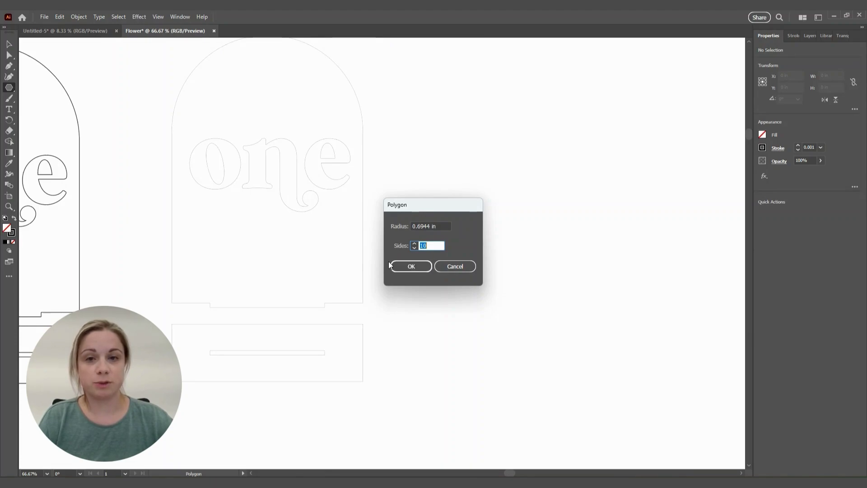
{"action": "left_click", "coordinate": [413, 267]}
Step: Apply a Pucker & Bloat effect with 65% bloat to the polygon, shaping it into a flower
{"action": "scroll", "coordinate": [619, 210], "scroll_direction": "down", "scroll_amount": 1}
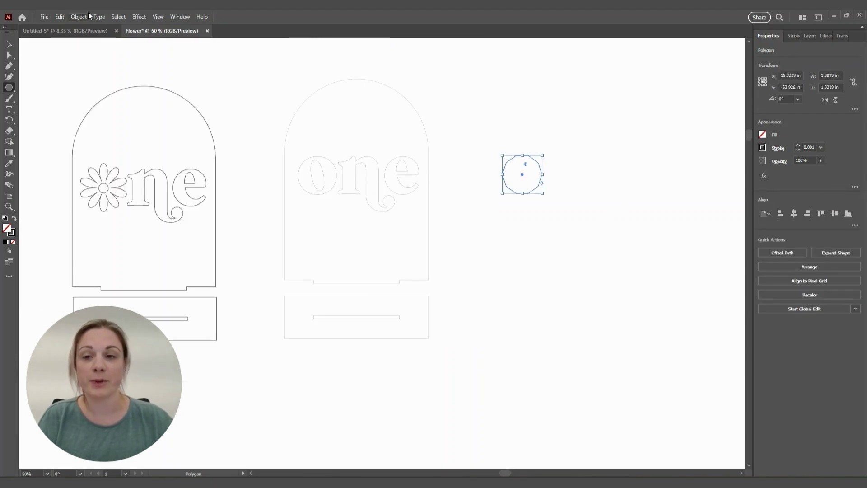
{"action": "left_click", "coordinate": [140, 17]}
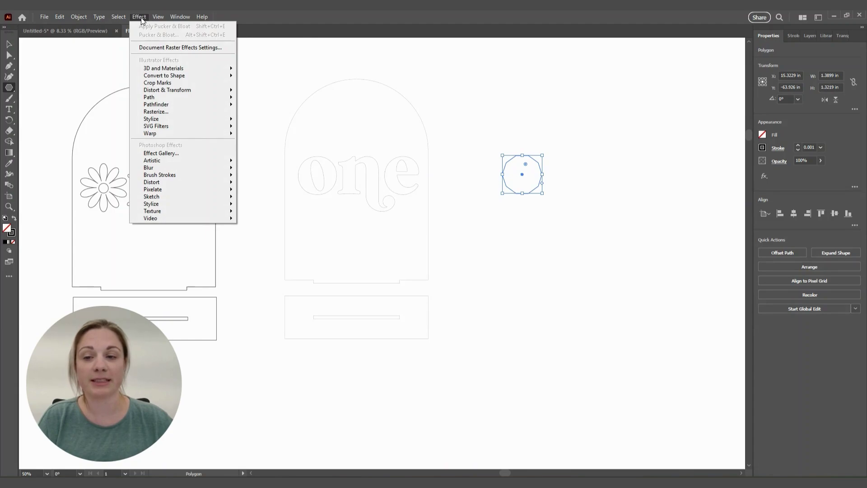
{"action": "mouse_move", "coordinate": [148, 93]}
{"action": "left_click", "coordinate": [273, 102]}
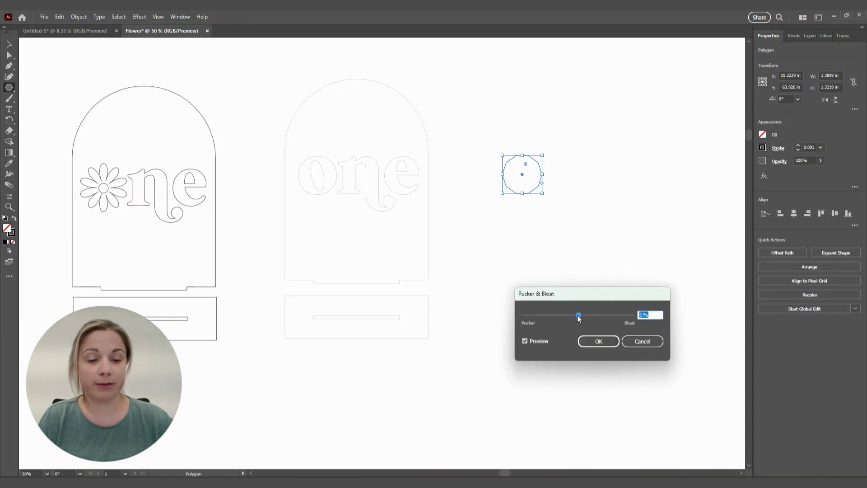
{"action": "left_click_drag", "start_coordinate": [580, 318], "coordinate": [596, 318]}
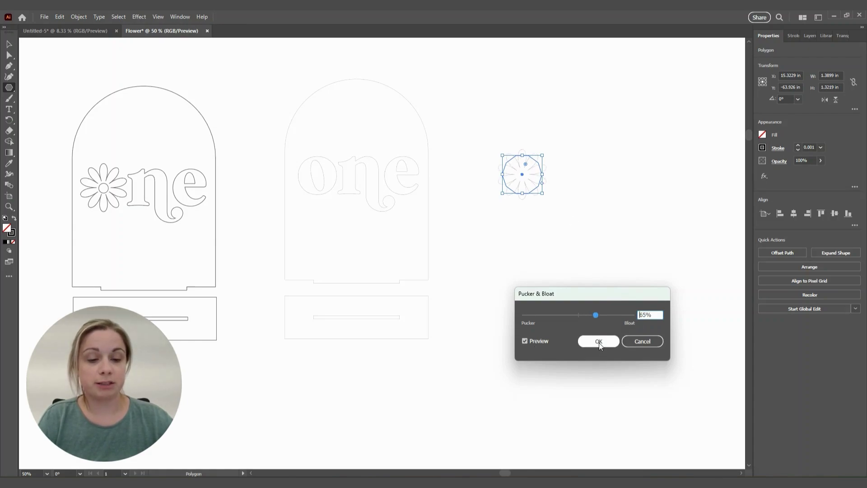
{"action": "left_click", "coordinate": [598, 342]}
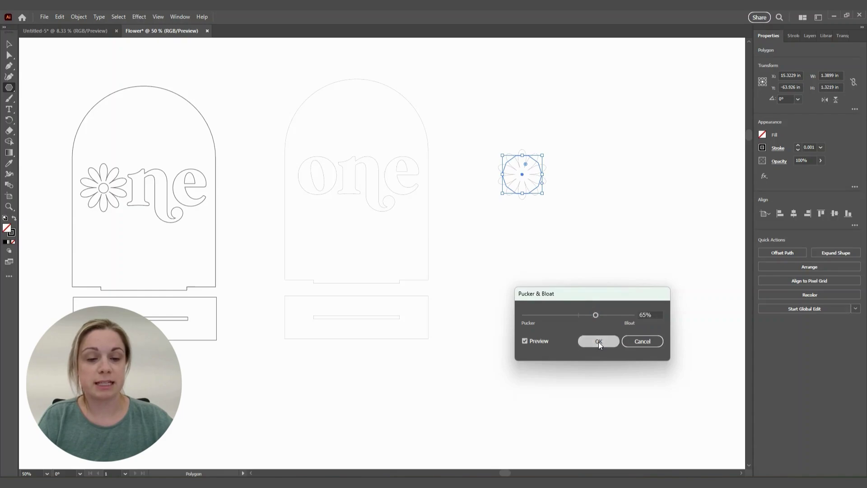
Step: Check the flower's anchor points with Direct Selection and expand its appearance into an editable petal path
{"action": "key", "text": "ctrl+equal"}
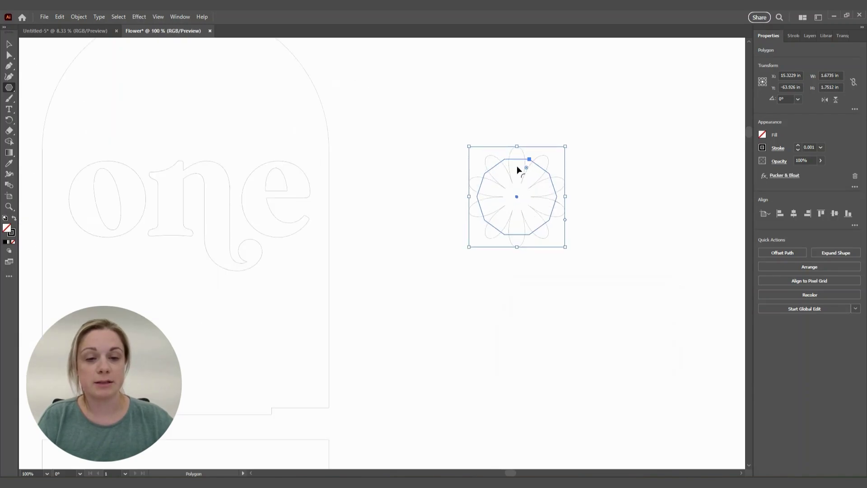
{"action": "scroll", "coordinate": [551, 181], "scroll_direction": "up", "scroll_amount": 1}
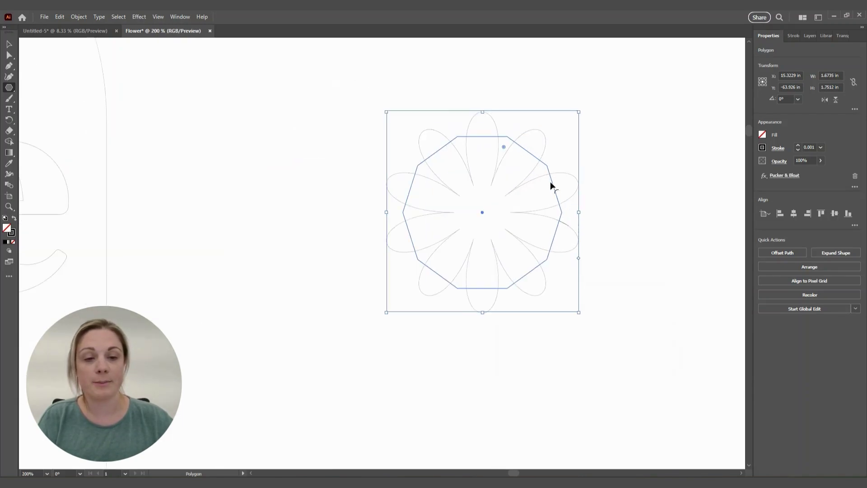
{"action": "left_click", "coordinate": [9, 55]}
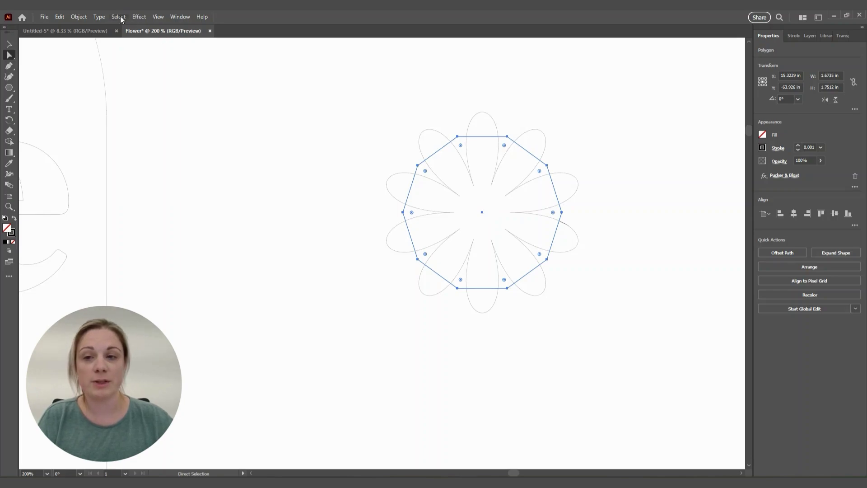
{"action": "left_click", "coordinate": [79, 18]}
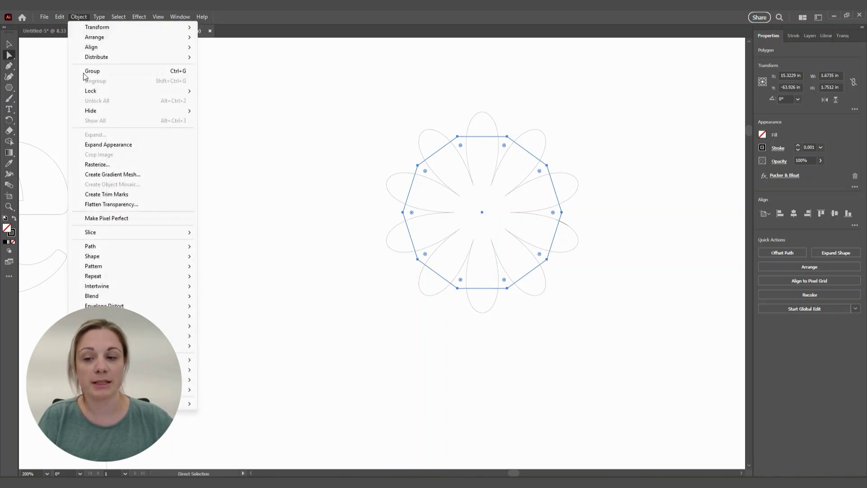
{"action": "left_click", "coordinate": [104, 146]}
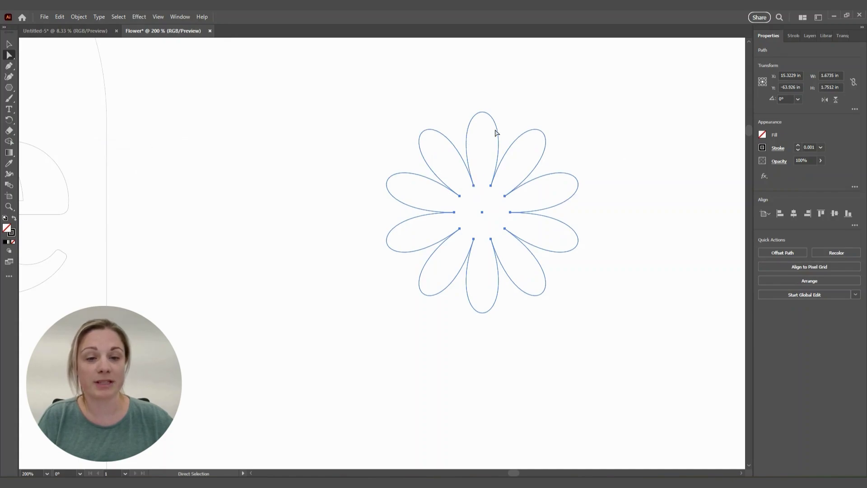
Step: Move the flower onto the letter o and centre it horizontally and vertically on that letter
{"action": "key", "text": "v"}
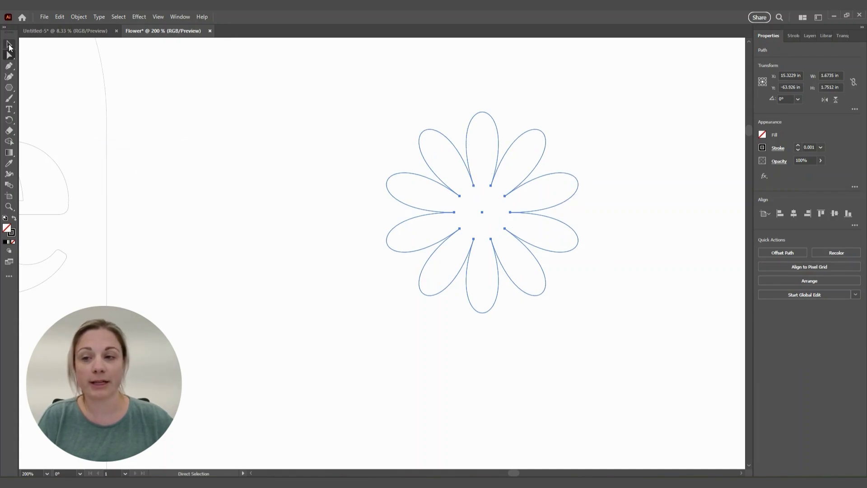
{"action": "scroll", "coordinate": [696, 246], "scroll_direction": "down", "scroll_amount": 3}
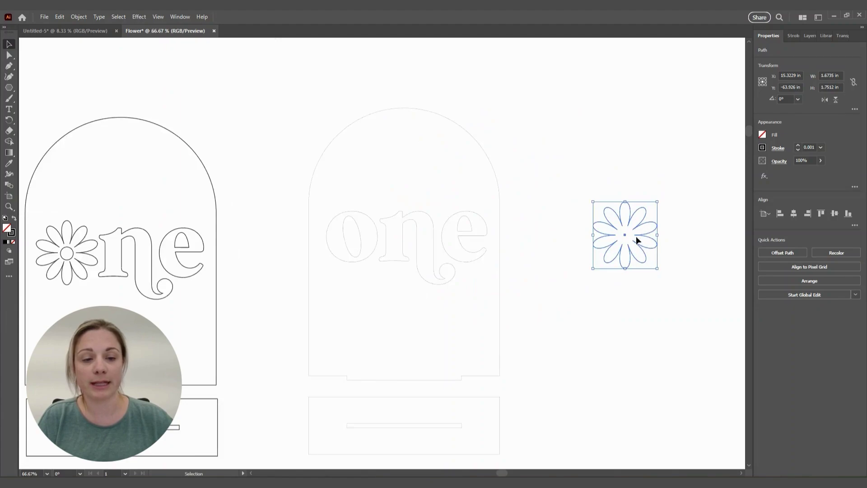
{"action": "left_click_drag", "start_coordinate": [625, 235], "coordinate": [352, 238]}
{"action": "scroll", "coordinate": [338, 251], "scroll_direction": "up", "scroll_amount": 3}
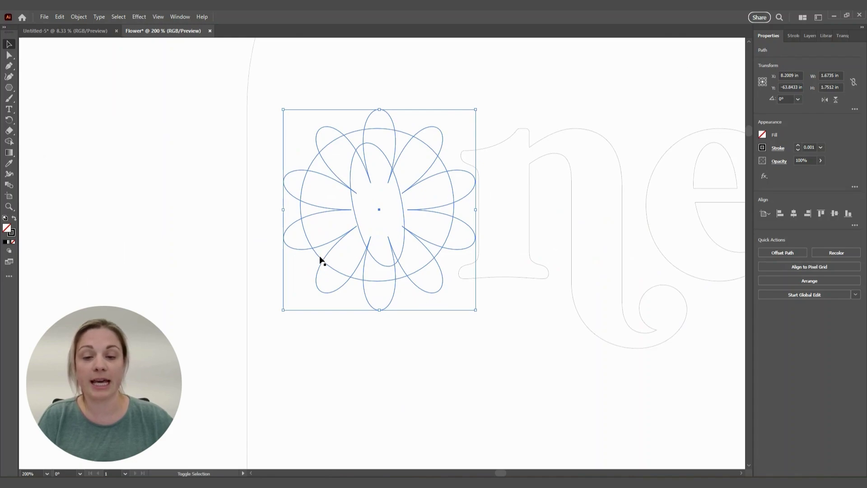
{"action": "left_click", "coordinate": [320, 259], "text": "shift"}
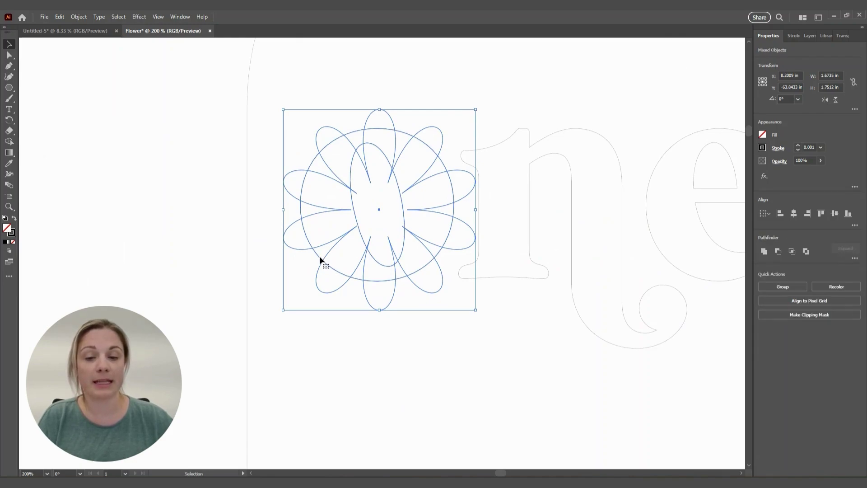
{"action": "left_click", "coordinate": [794, 213]}
{"action": "left_click", "coordinate": [836, 213]}
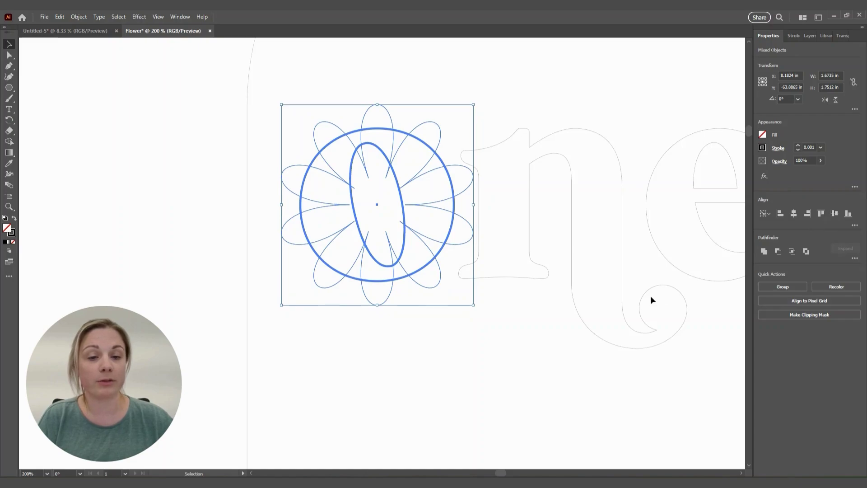
Step: Delete the letter o behind the flower
{"action": "left_click", "coordinate": [505, 360]}
{"action": "left_click", "coordinate": [401, 281]}
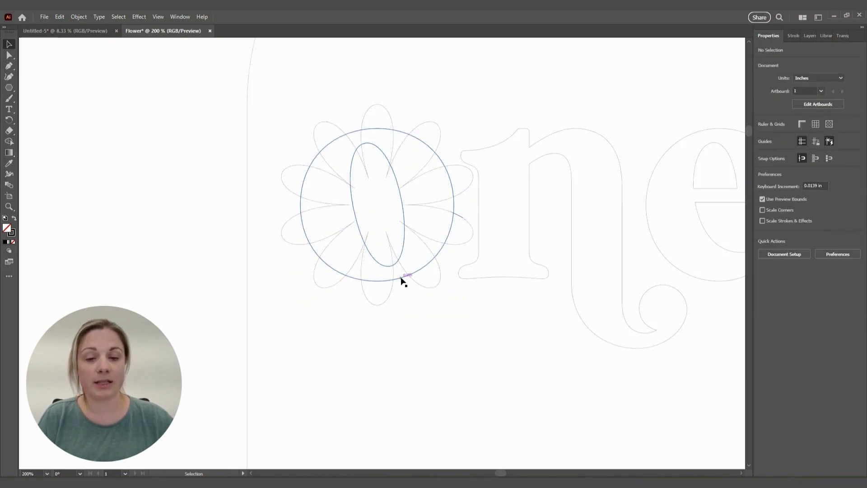
{"action": "key", "text": "Delete"}
{"action": "key", "text": "ctrl+minus"}
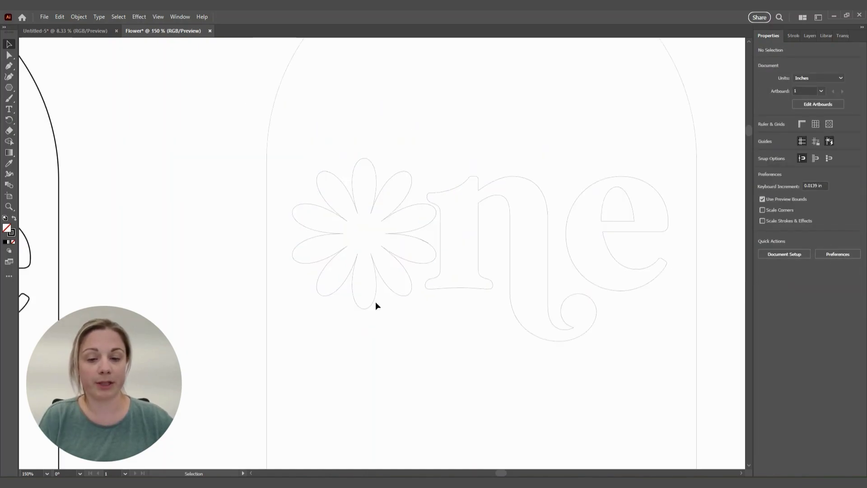
Step: Nudge the flower left, away from the letter n
{"action": "left_click", "coordinate": [374, 304]}
{"action": "key", "text": "ctrl+minus"}
{"action": "key", "text": "ctrl+minus"}
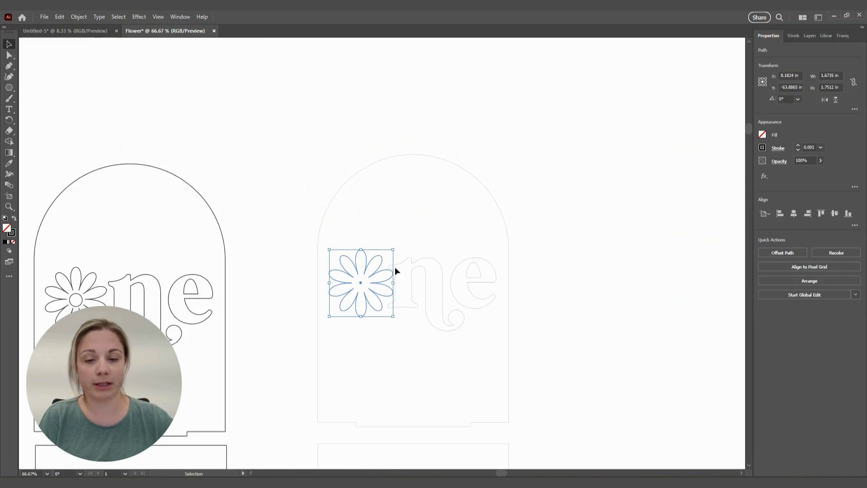
{"action": "key", "text": "Left"}
{"action": "key", "text": "Left"}
{"action": "key", "text": "Left"}
{"action": "key", "text": "Left"}
{"action": "key", "text": "Left"}
{"action": "key", "text": "Left"}
{"action": "key", "text": "Left"}
{"action": "key", "text": "Left"}
{"action": "key", "text": "Left"}
{"action": "key", "text": "Left"}
{"action": "key", "text": "Left"}
{"action": "key", "text": "Left"}
{"action": "key", "text": "Left"}
{"action": "key", "text": "Left"}
{"action": "key", "text": "Left"}
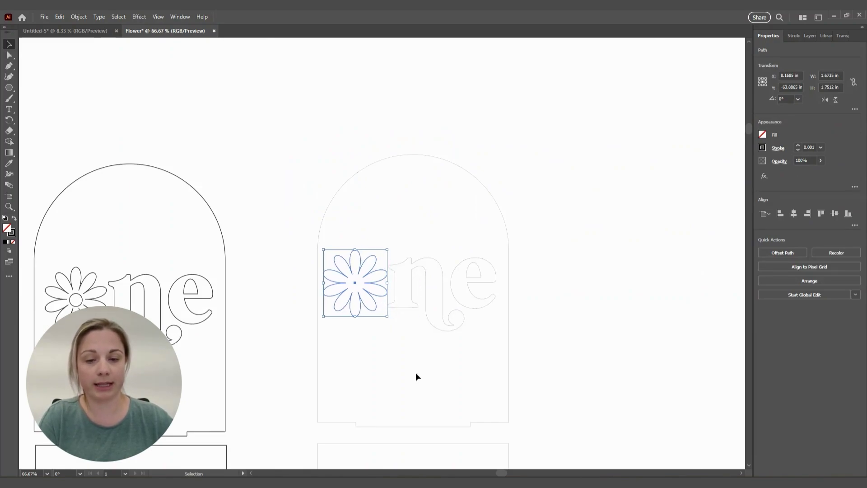
Step: Group the flower with the letters n and e
{"action": "left_click", "coordinate": [491, 331]}
{"action": "left_click_drag", "start_coordinate": [490, 332], "coordinate": [347, 250]}
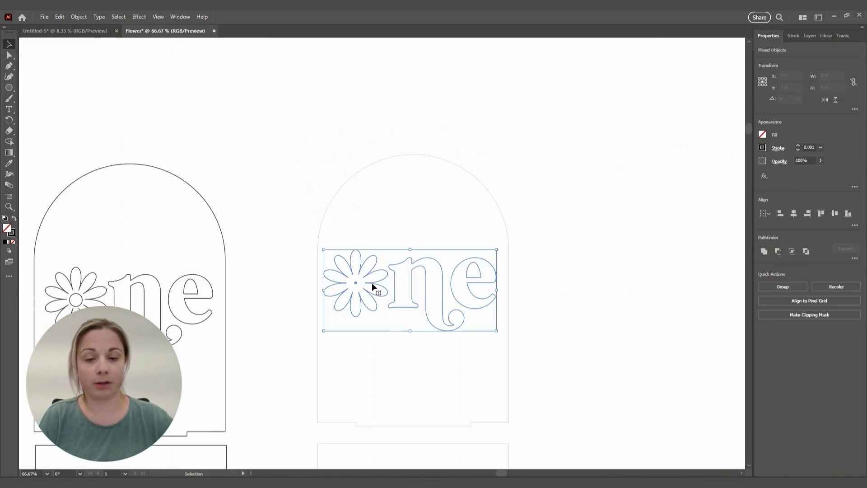
{"action": "right_click", "coordinate": [419, 268]}
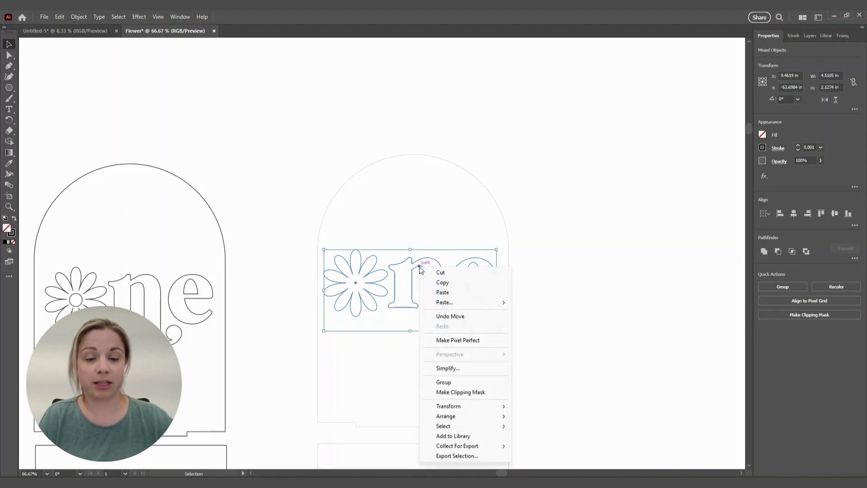
{"action": "left_click", "coordinate": [446, 381]}
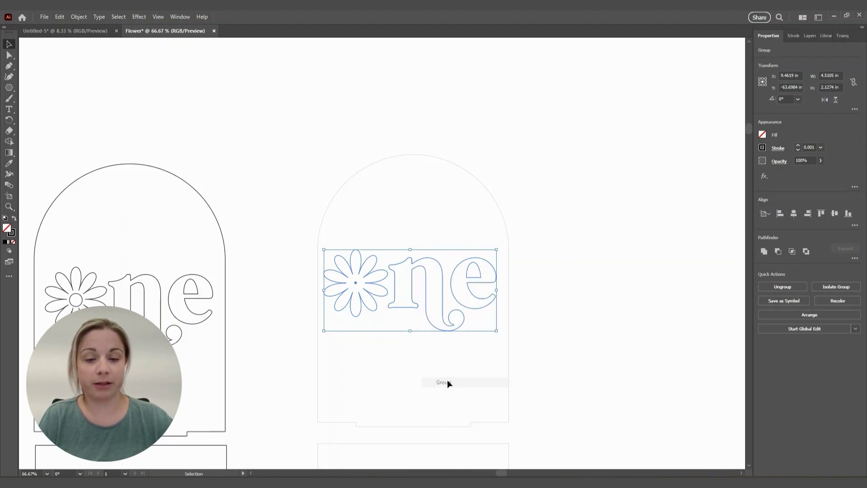
Step: Centre the flower lettering group horizontally on the arched sign, using the arch as the key object
{"action": "left_click", "coordinate": [507, 231], "text": "shift"}
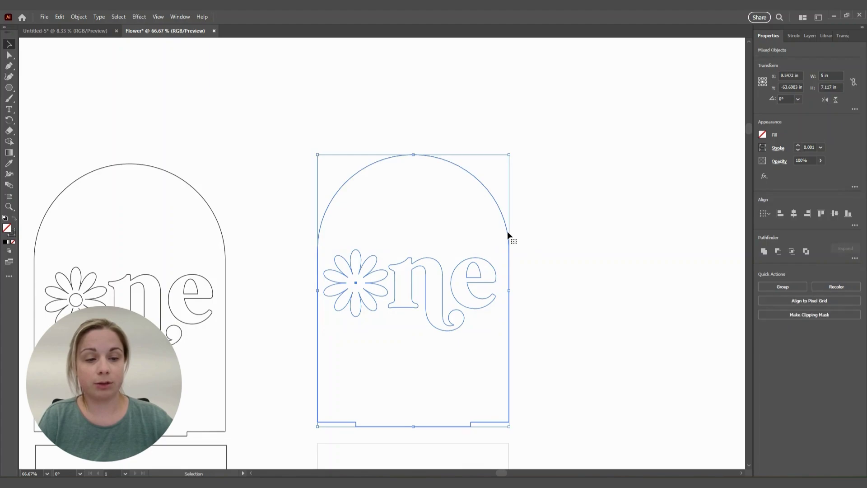
{"action": "left_click", "coordinate": [507, 232]}
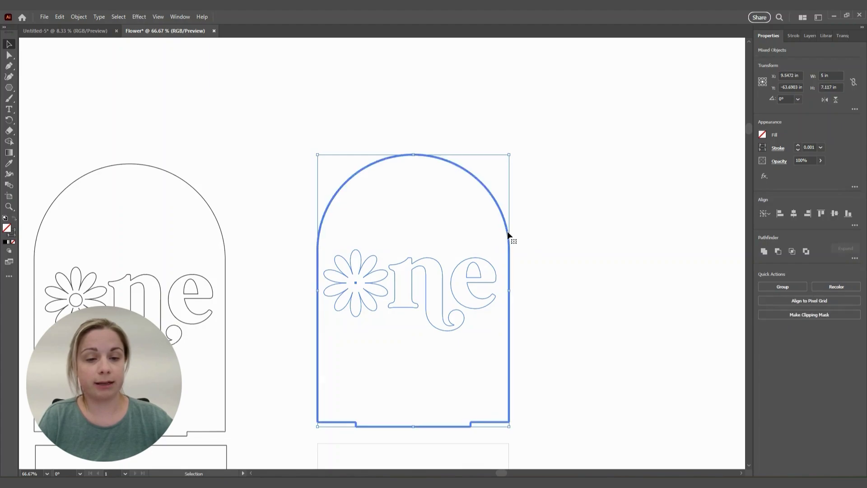
{"action": "left_click", "coordinate": [795, 214]}
{"action": "left_click", "coordinate": [559, 251]}
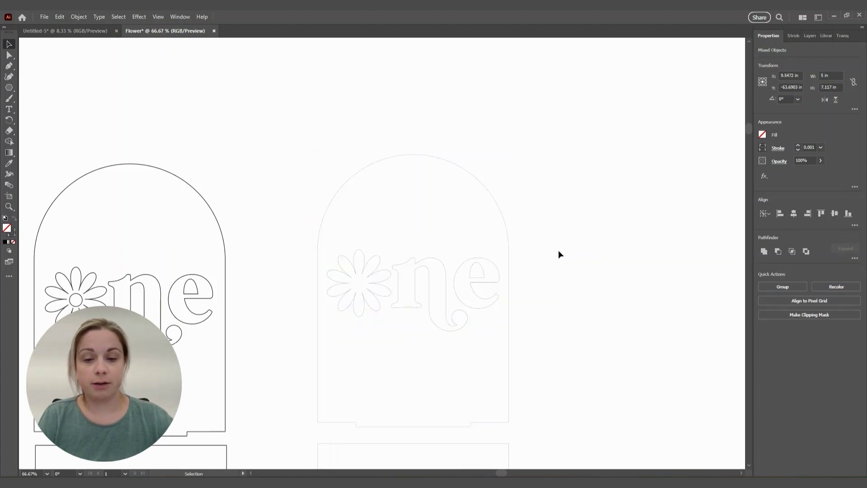
Step: Draw a circle about 0.35 in wide near the middle of the flower with the Ellipse tool
{"action": "left_click_drag", "start_coordinate": [10, 91], "coordinate": [47, 101]}
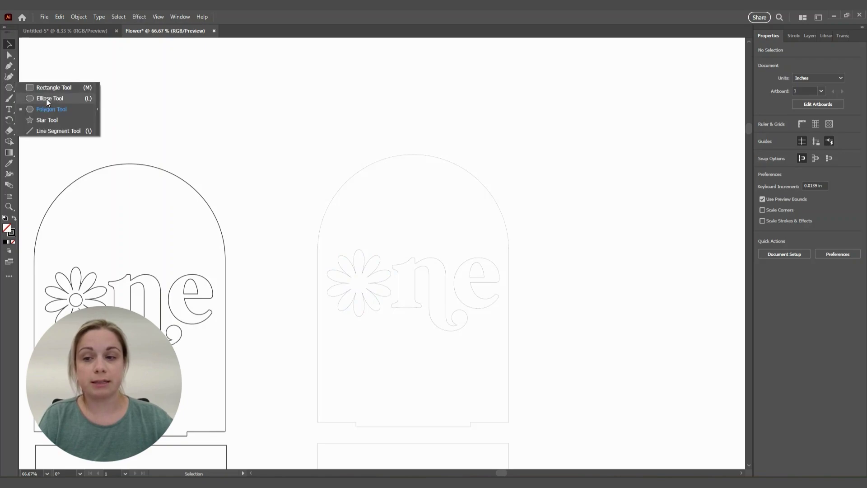
{"action": "left_click", "coordinate": [47, 99]}
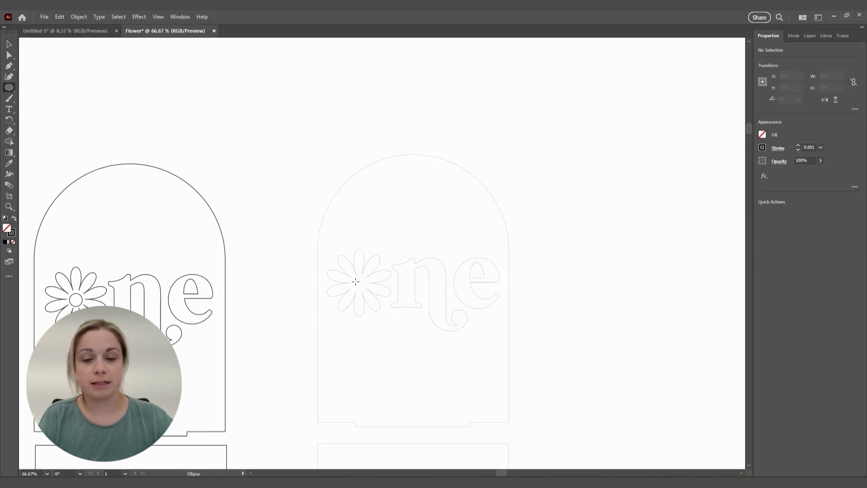
{"action": "mouse_move", "coordinate": [355, 279]}
{"action": "left_mouse_down"}
{"action": "mouse_move", "coordinate": [408, 340]}
{"action": "mouse_move", "coordinate": [366, 292]}
{"action": "left_mouse_up"}
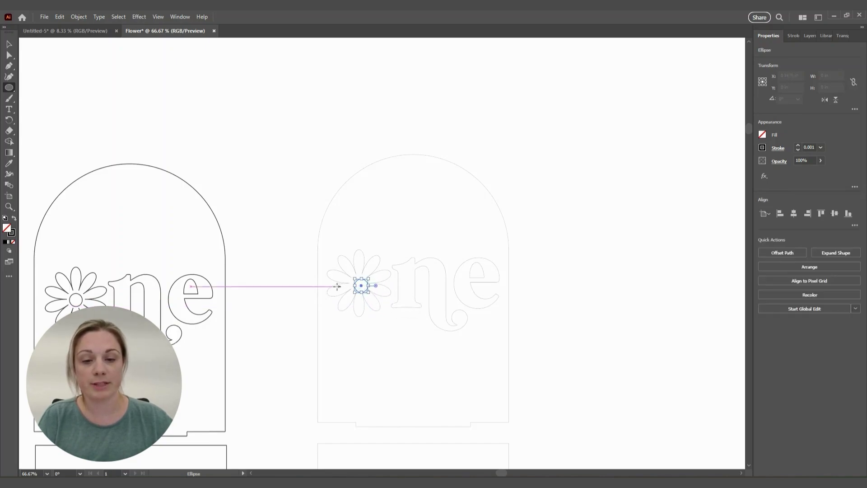
Step: Move the small circle into the centre of the flower petals by eye
{"action": "key", "text": "ctrl+equal"}
{"action": "key", "text": "ctrl+equal"}
{"action": "key", "text": "ctrl+equal"}
{"action": "key", "text": "ctrl+equal"}
{"action": "key", "text": "v"}
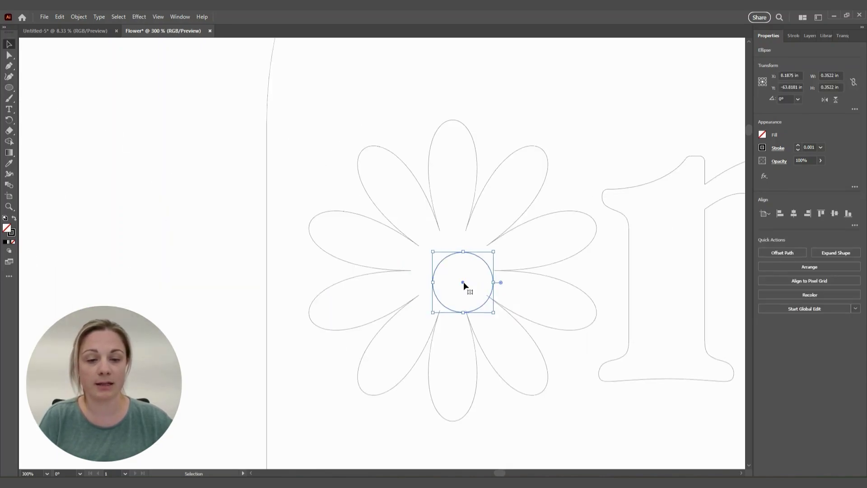
{"action": "left_click_drag", "start_coordinate": [465, 281], "coordinate": [453, 271]}
{"action": "scroll", "coordinate": [292, 284], "scroll_direction": "down", "scroll_amount": 1}
{"action": "scroll", "coordinate": [346, 281], "scroll_direction": "down", "scroll_amount": 2}
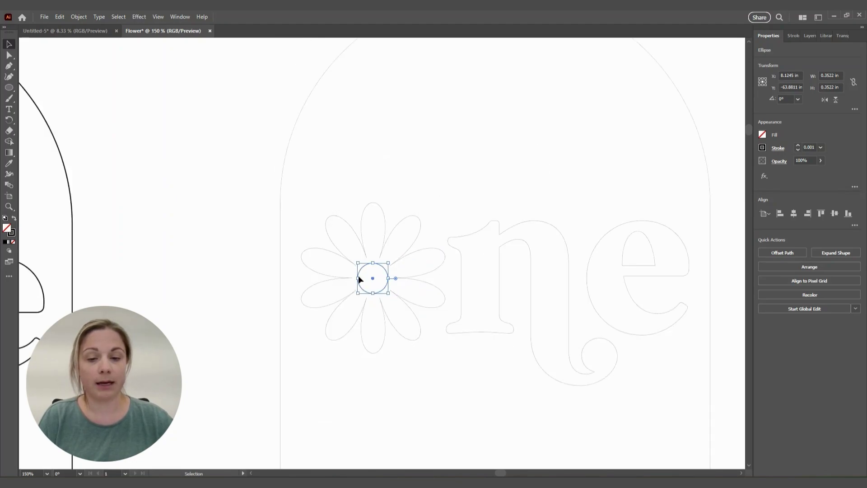
Step: Ungroup the flower and the letters n and e
{"action": "left_click", "coordinate": [407, 250], "text": "shift"}
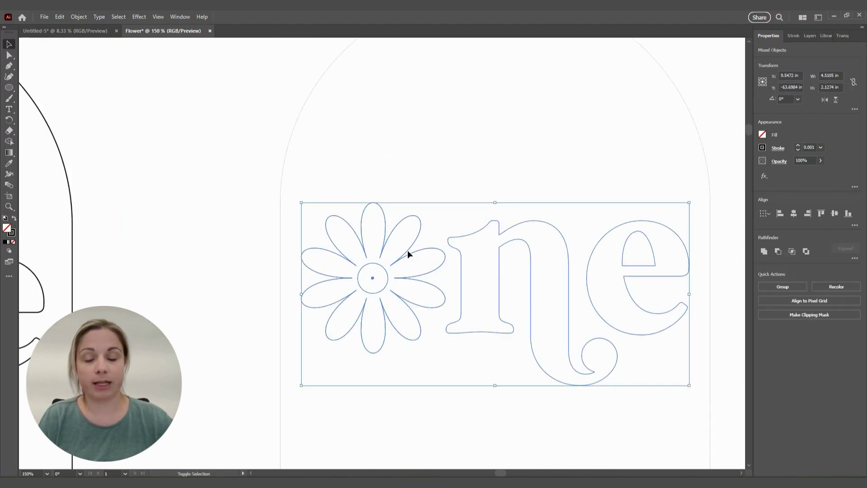
{"action": "key", "text": "ctrl+h"}
{"action": "left_click", "coordinate": [462, 240]}
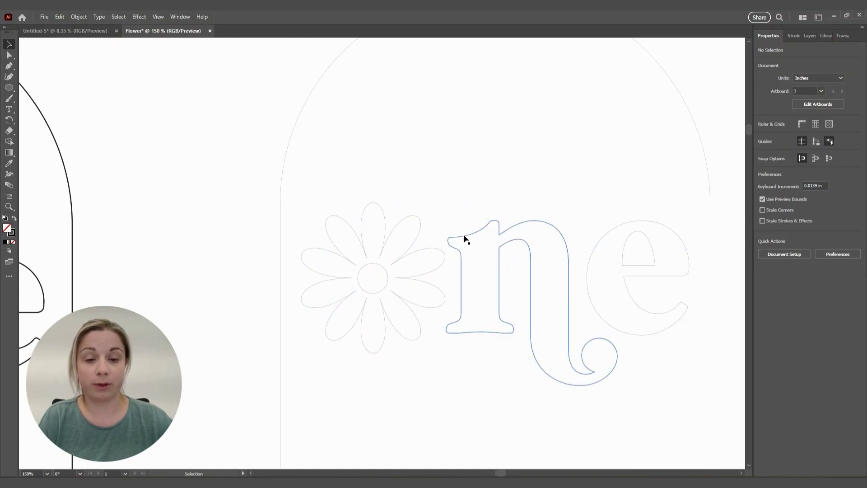
{"action": "right_click", "coordinate": [465, 236]}
{"action": "left_click", "coordinate": [491, 357]}
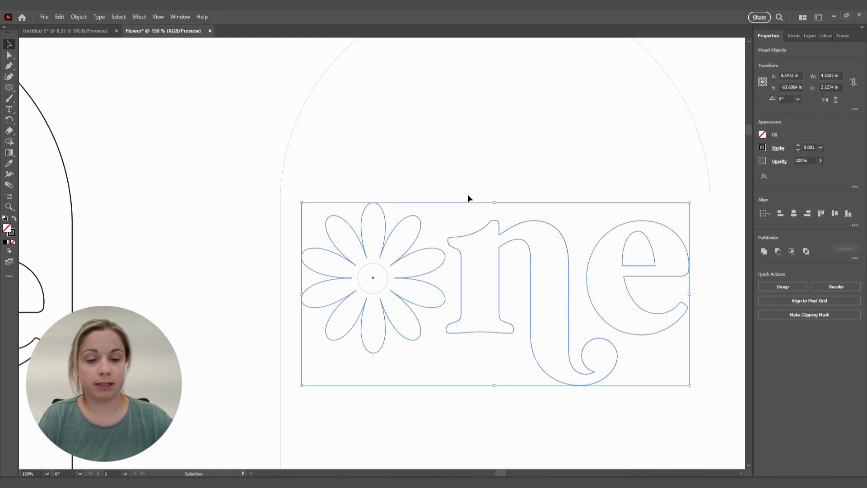
Step: Align the circle horizontally and vertically to the centre of the flower, with the petals as the key object
{"action": "left_click", "coordinate": [468, 195]}
{"action": "left_click", "coordinate": [386, 271]}
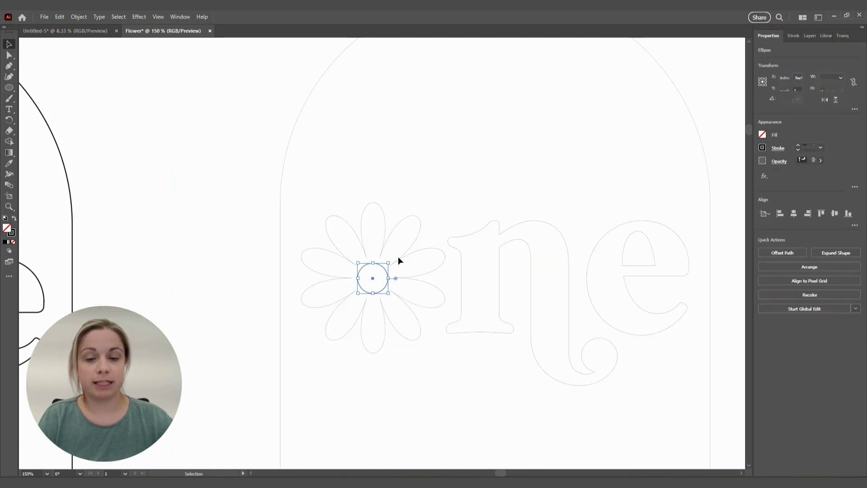
{"action": "left_click", "coordinate": [402, 257], "text": "shift"}
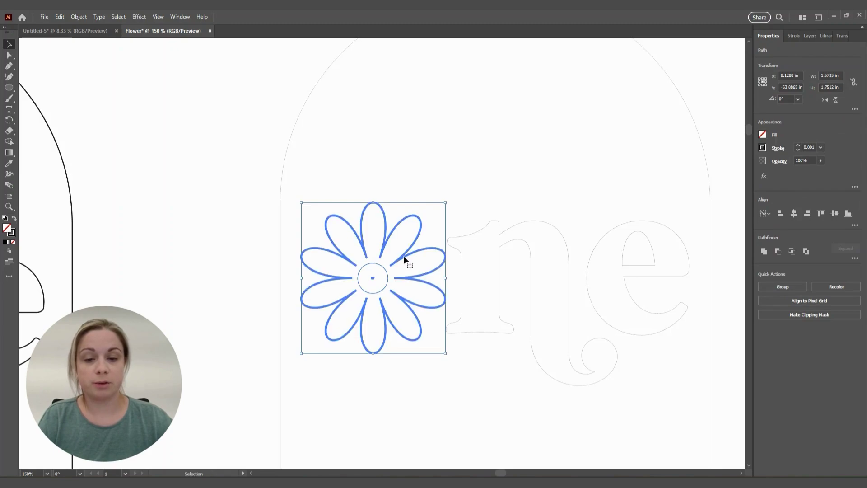
{"action": "left_click", "coordinate": [794, 214]}
{"action": "left_click", "coordinate": [836, 212]}
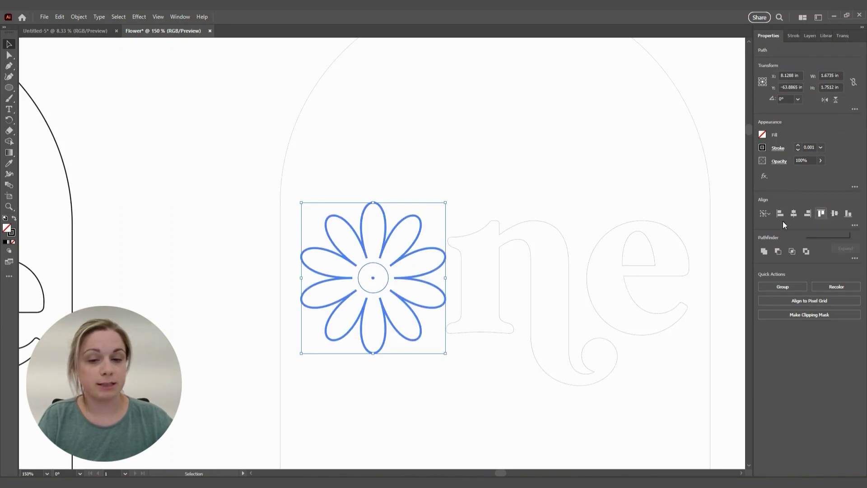
{"action": "left_click", "coordinate": [476, 202]}
Step: Duplicate the petals and centre circle into the empty space to the right of the arched sign
{"action": "scroll", "coordinate": [357, 210], "scroll_direction": "down", "scroll_amount": 2}
{"action": "scroll", "coordinate": [357, 213], "scroll_direction": "down", "scroll_amount": 1}
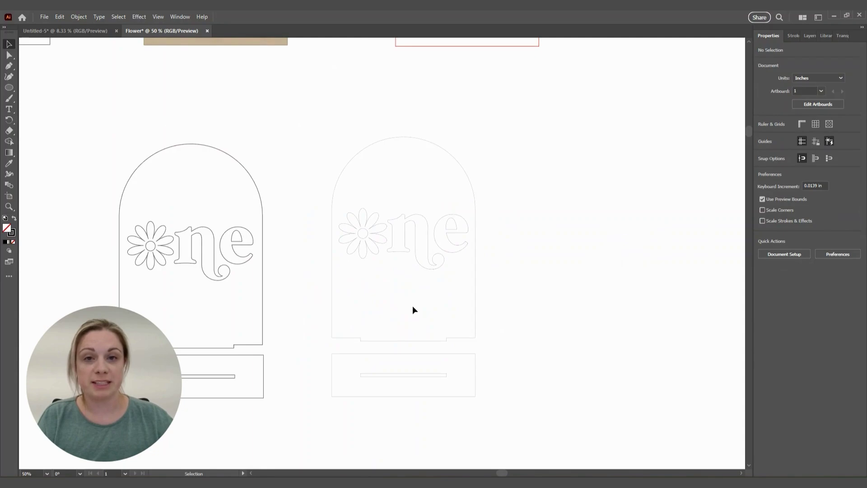
{"action": "left_click", "coordinate": [367, 234]}
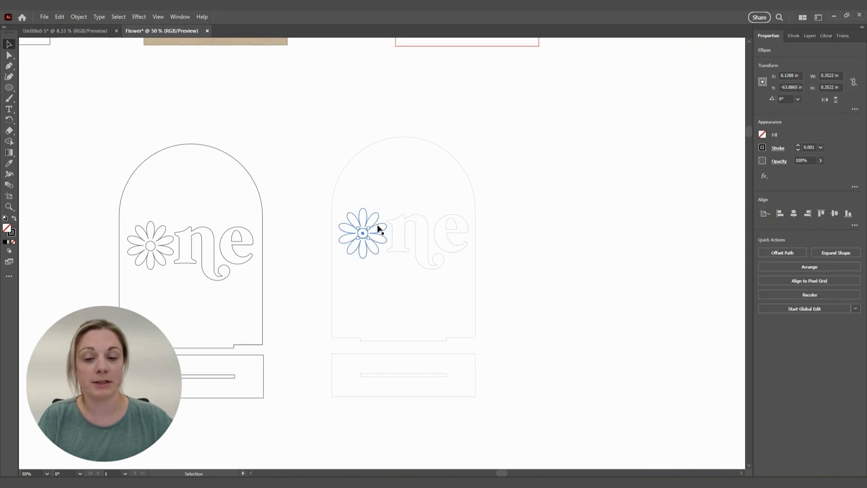
{"action": "left_click", "coordinate": [378, 227], "text": "shift"}
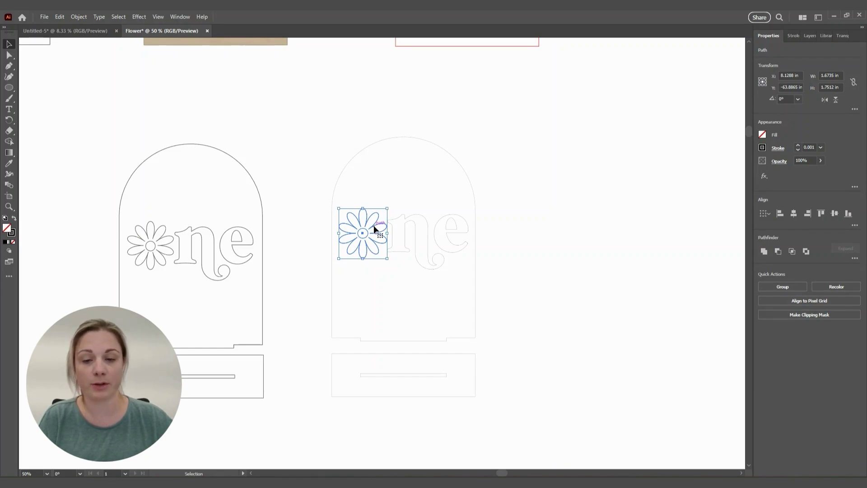
{"action": "left_click_drag", "start_coordinate": [374, 228], "coordinate": [610, 238]}
{"action": "left_click", "coordinate": [646, 248]}
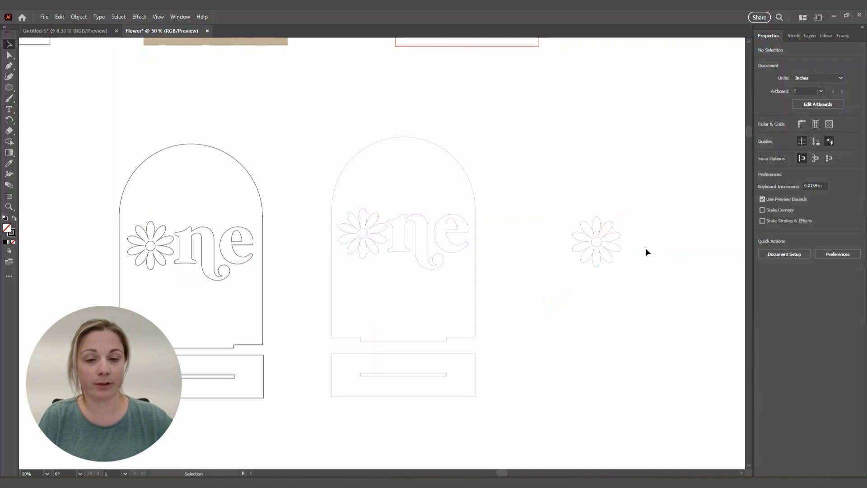
Step: Duplicate the centre circle of the copied flower to the left of its petals
{"action": "scroll", "coordinate": [650, 242], "scroll_direction": "up", "scroll_amount": 4}
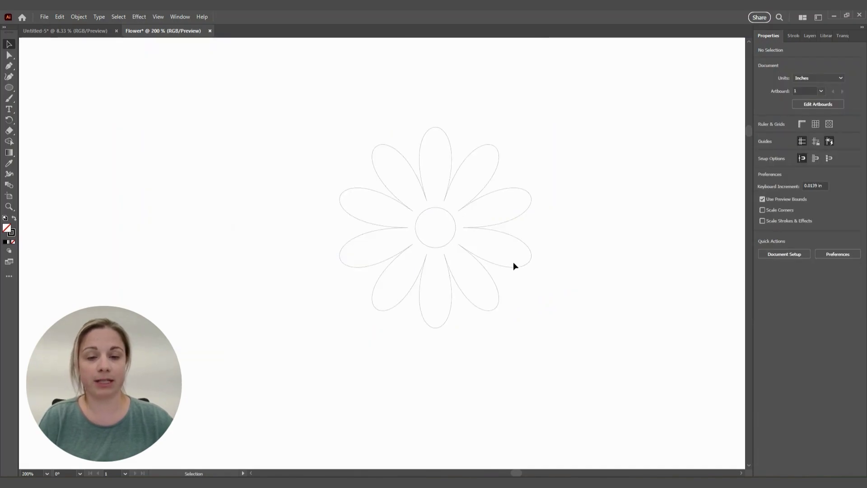
{"action": "left_click", "coordinate": [455, 223]}
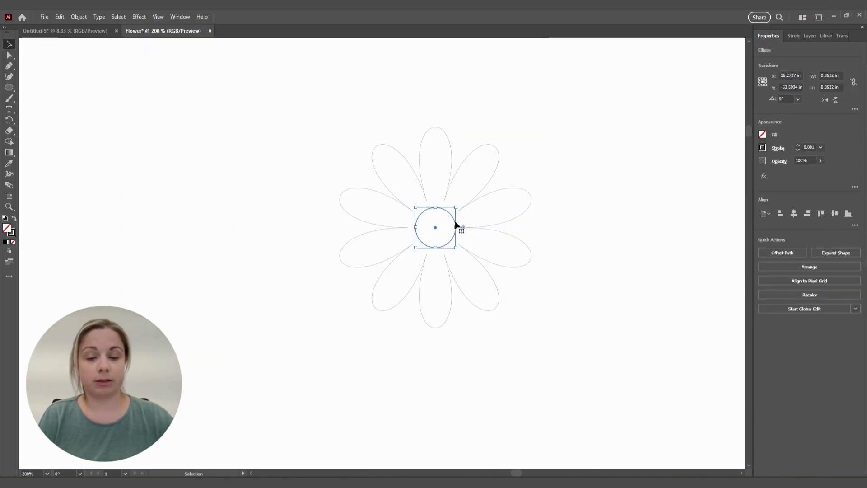
{"action": "left_click_drag", "start_coordinate": [456, 225], "coordinate": [278, 231]}
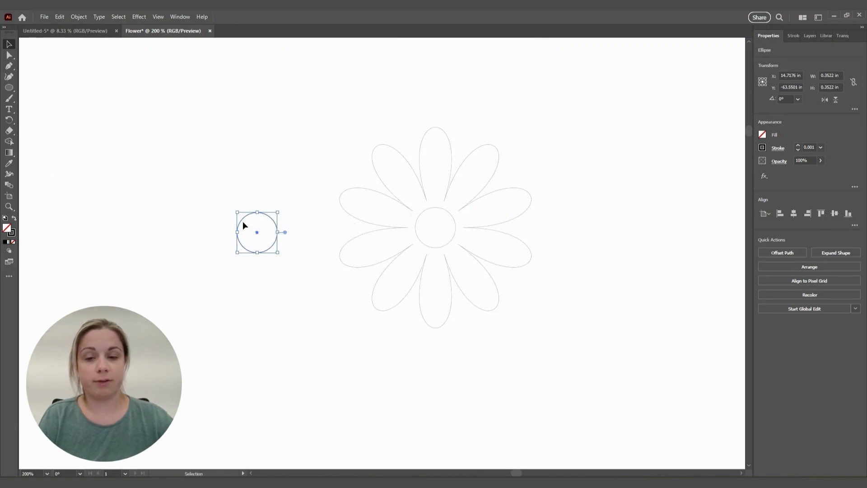
{"action": "scroll", "coordinate": [330, 353], "scroll_direction": "down", "scroll_amount": 5, "text": "alt"}
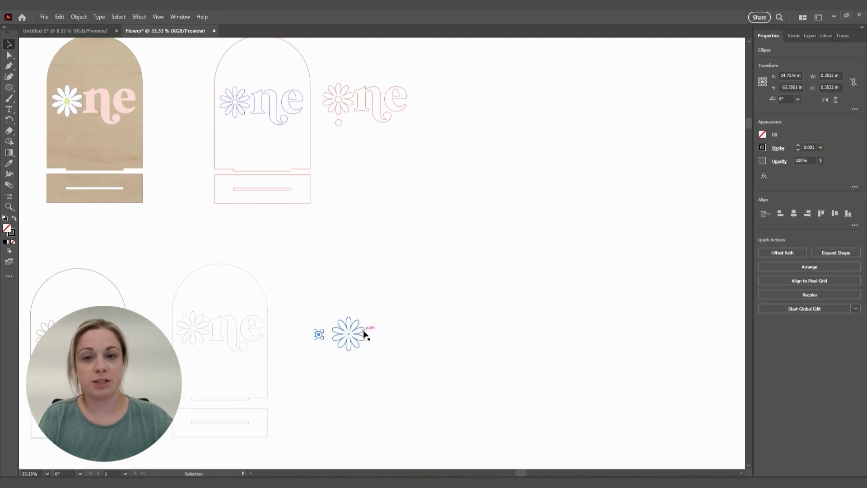
{"action": "scroll", "coordinate": [345, 350], "scroll_direction": "up", "scroll_amount": 5, "text": "alt"}
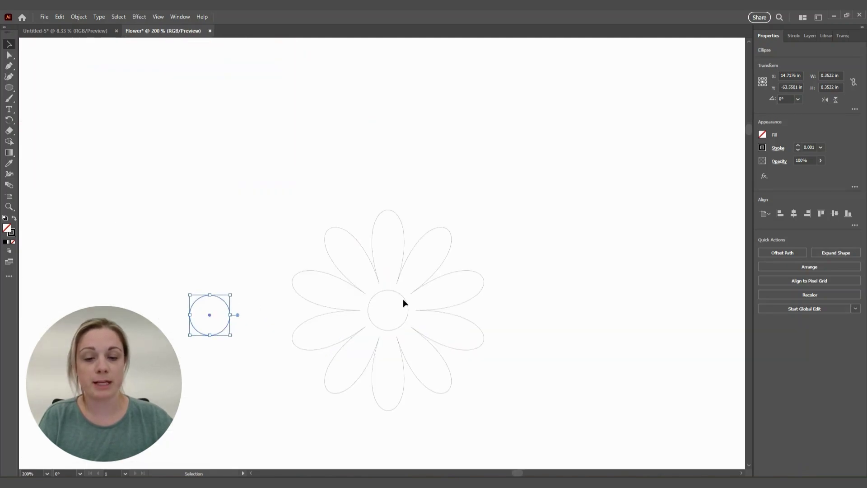
Step: Subtract the centre circle from the copied flower's petals with Minus Front
{"action": "left_click_drag", "start_coordinate": [402, 300], "coordinate": [403, 297]}
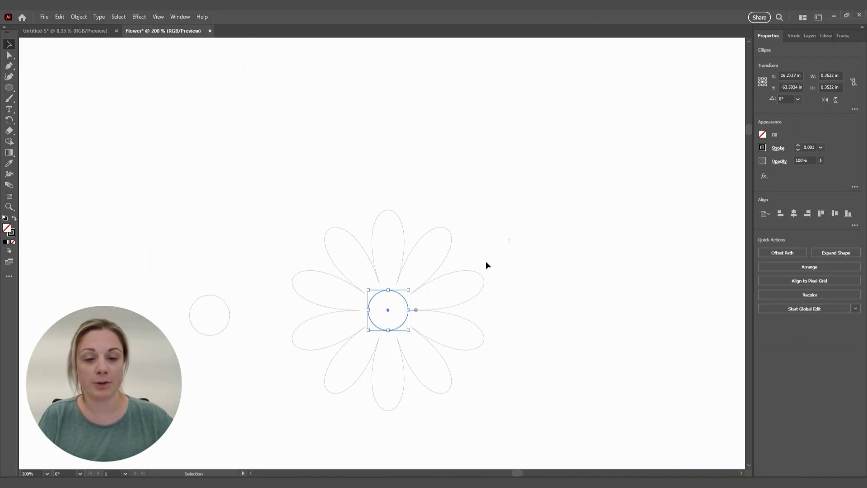
{"action": "left_click_drag", "start_coordinate": [511, 239], "coordinate": [288, 408]}
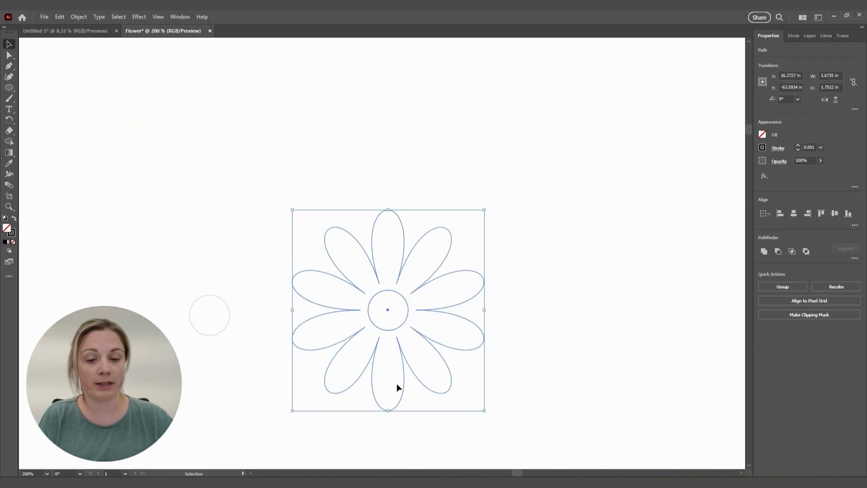
{"action": "left_click", "coordinate": [778, 251]}
Step: Move the copied flower up and place the loose circle just beneath it
{"action": "left_click_drag", "start_coordinate": [468, 271], "coordinate": [420, 222]}
{"action": "left_click", "coordinate": [496, 241]}
{"action": "scroll", "coordinate": [497, 241], "scroll_direction": "down", "scroll_amount": 4}
{"action": "left_click_drag", "start_coordinate": [425, 259], "coordinate": [422, 261]}
{"action": "left_click", "coordinate": [400, 313]}
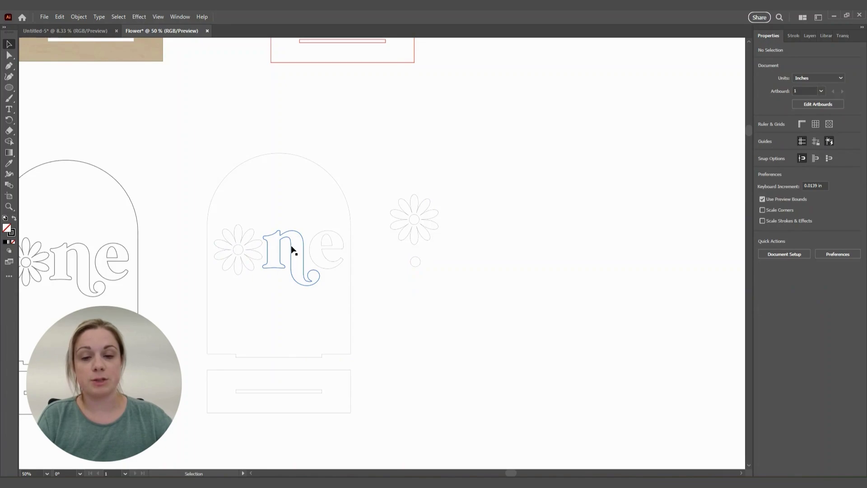
Step: Duplicate the sign's letters n and e beside the copied flower
{"action": "left_click", "coordinate": [291, 249]}
{"action": "left_click", "coordinate": [329, 247], "text": "shift"}
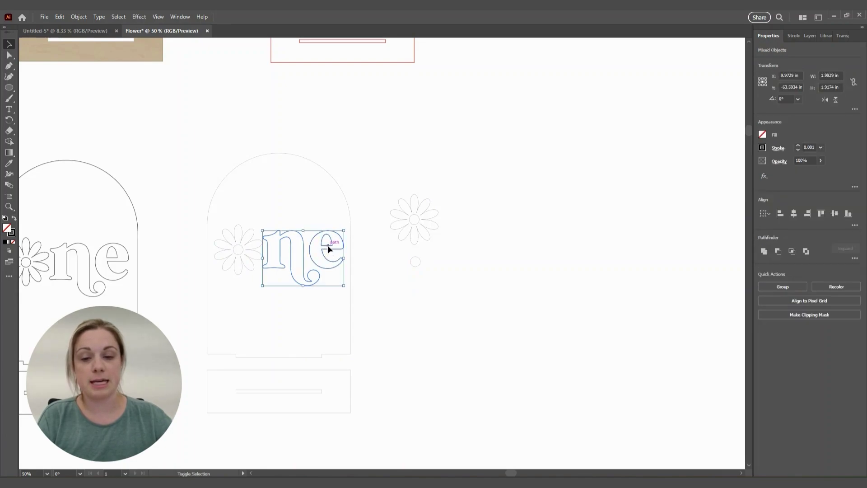
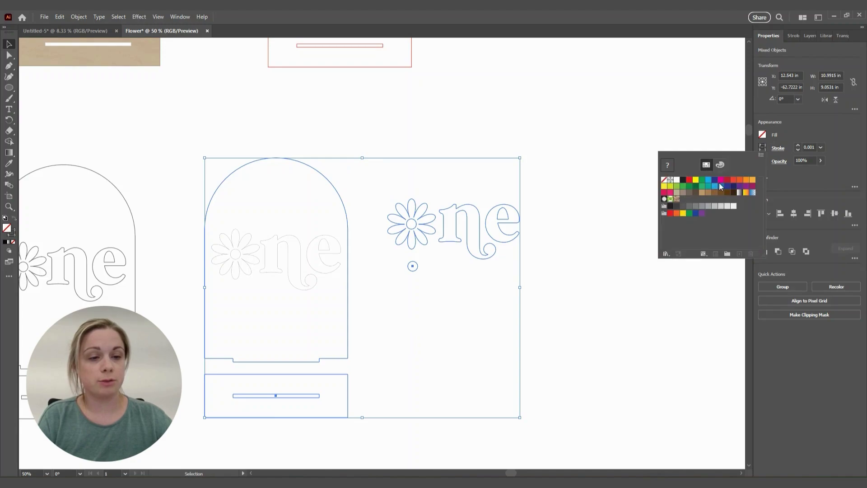
Step: Set the stroke of the arch, base, slot, loose circle and copied flower lettering to the red swatch
{"action": "left_click", "coordinate": [721, 165]}
{"action": "left_click", "coordinate": [707, 165]}
{"action": "left_click", "coordinate": [689, 180]}
{"action": "left_click", "coordinate": [560, 232]}
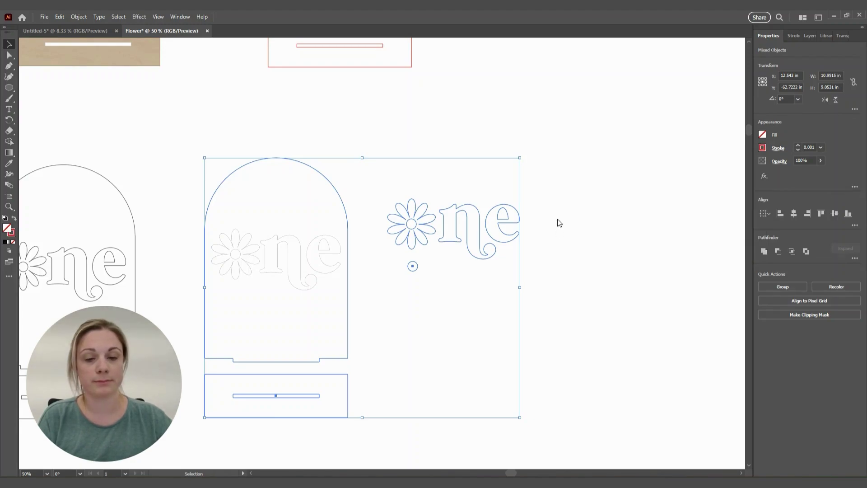
{"action": "left_click", "coordinate": [536, 263]}
{"action": "scroll", "coordinate": [432, 312], "scroll_direction": "up", "scroll_amount": 1}
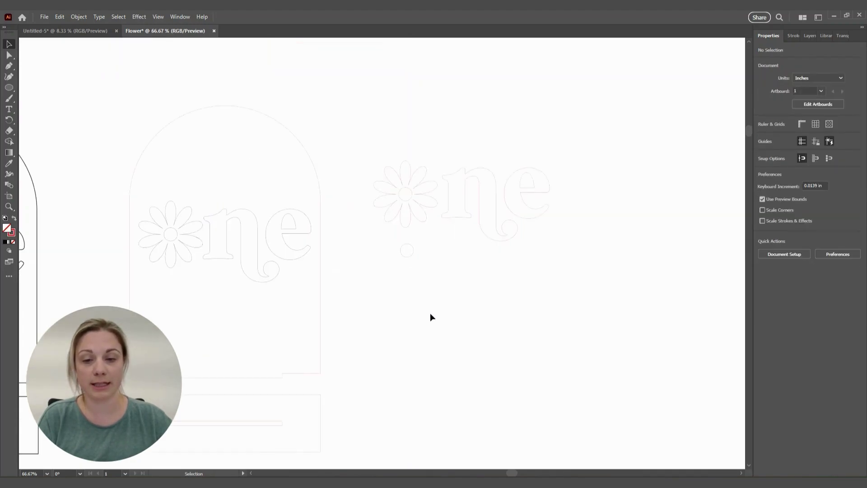
{"action": "scroll", "coordinate": [548, 174], "scroll_direction": "down", "scroll_amount": 2}
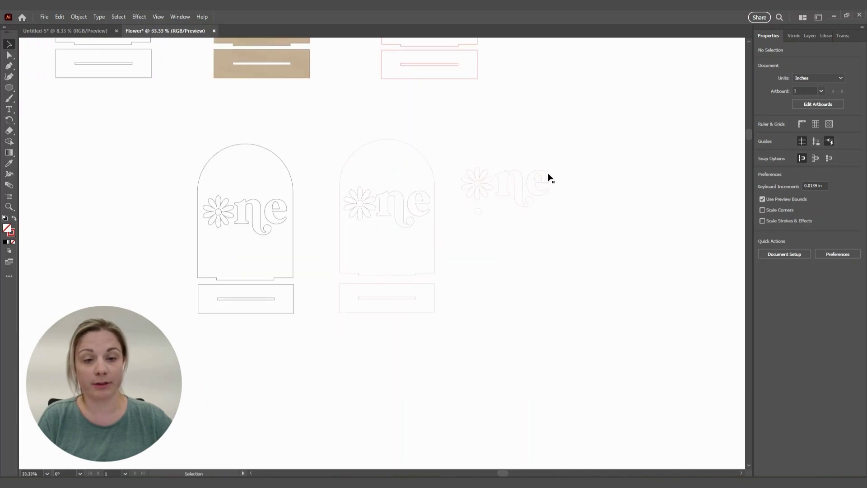
{"action": "scroll", "coordinate": [452, 144], "scroll_direction": "down", "scroll_amount": 2}
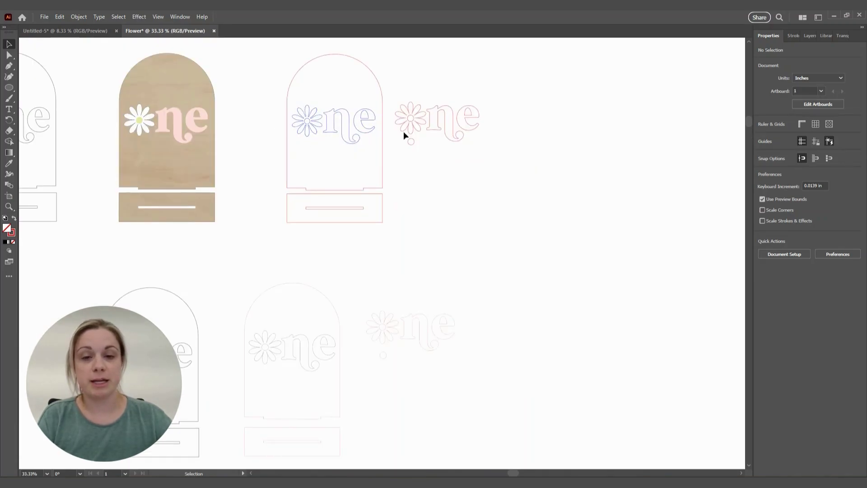
Step: Offset the flower and the letters n and e inside the arch by -0.02 in with round joins
{"action": "mouse_move", "coordinate": [416, 118]}
{"action": "left_mouse_down"}
{"action": "mouse_move", "coordinate": [312, 123]}
{"action": "mouse_move", "coordinate": [411, 116]}
{"action": "left_mouse_up"}
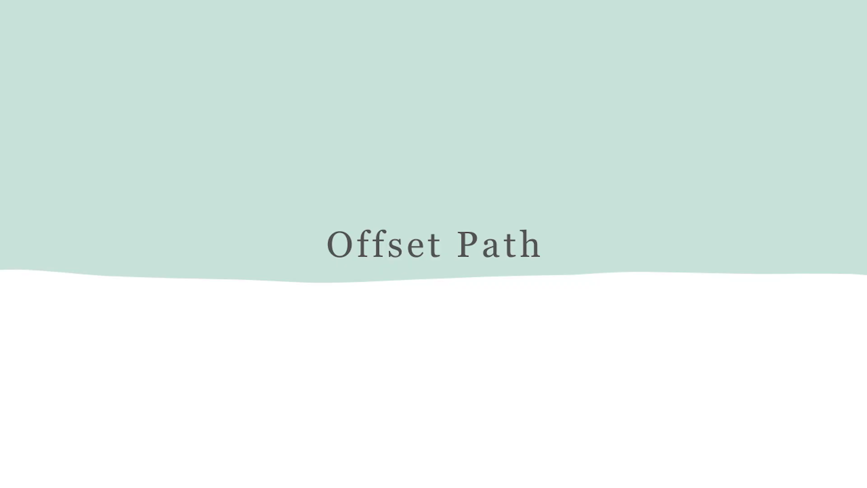
{"action": "left_click_drag", "start_coordinate": [521, 349], "coordinate": [275, 208]}
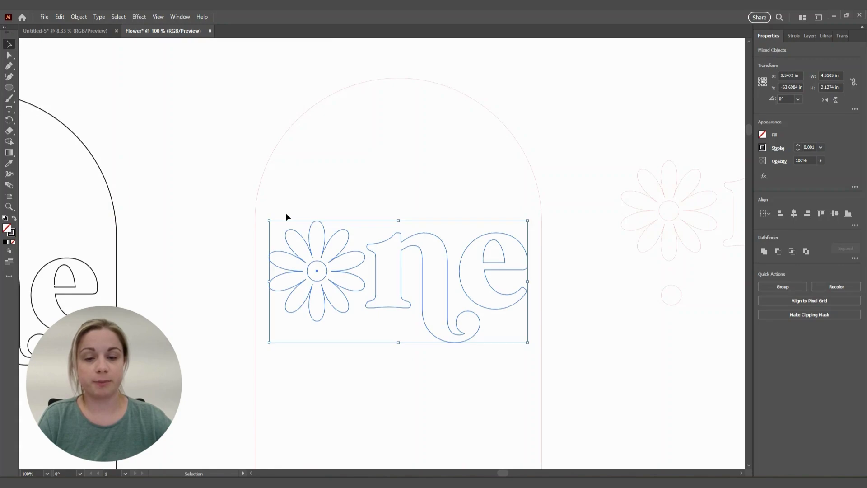
{"action": "left_click", "coordinate": [80, 17]}
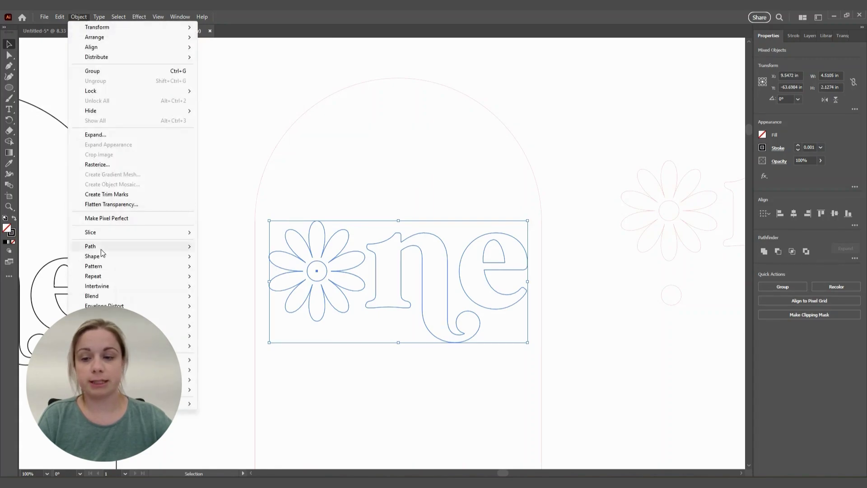
{"action": "mouse_move", "coordinate": [101, 248]}
{"action": "left_click", "coordinate": [242, 283]}
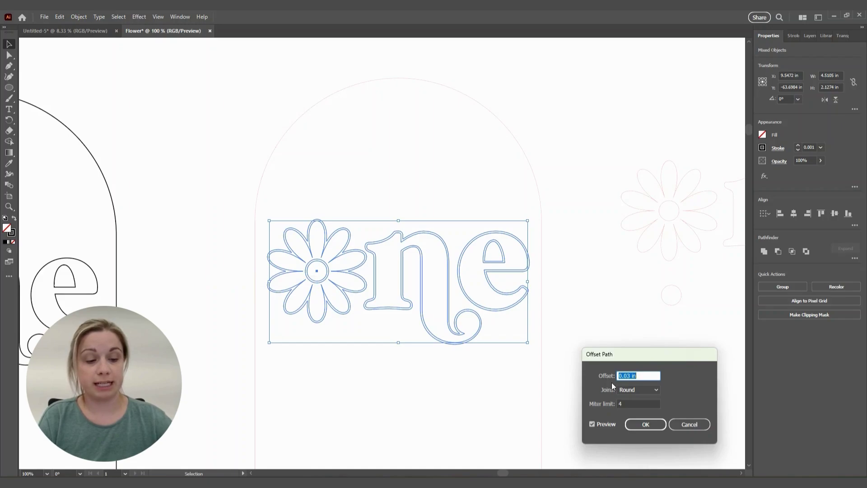
{"action": "type", "text": "-.02"}
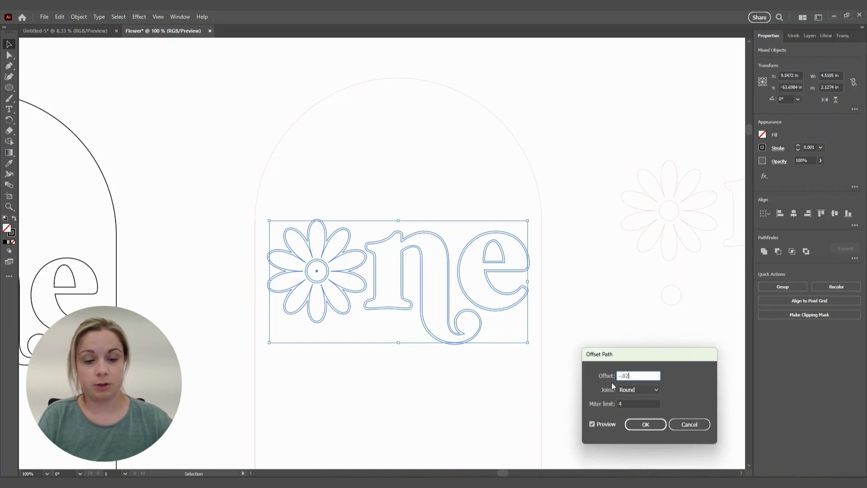
{"action": "key", "text": "Tab"}
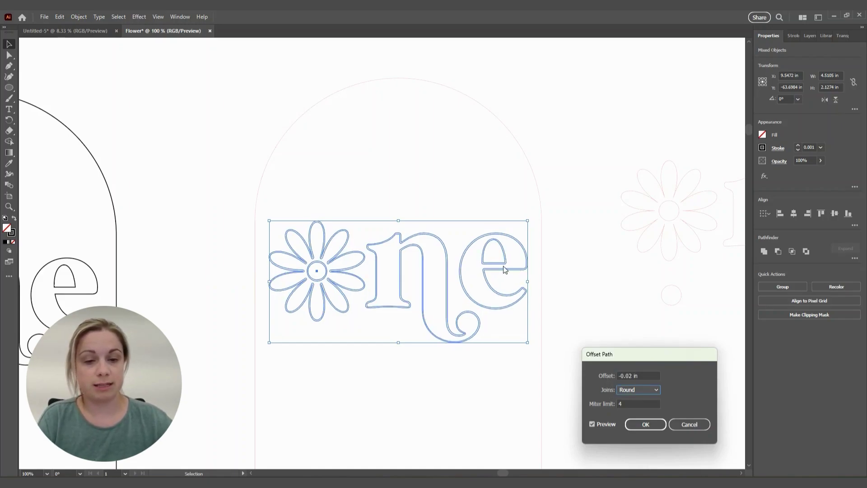
{"action": "left_click", "coordinate": [645, 425]}
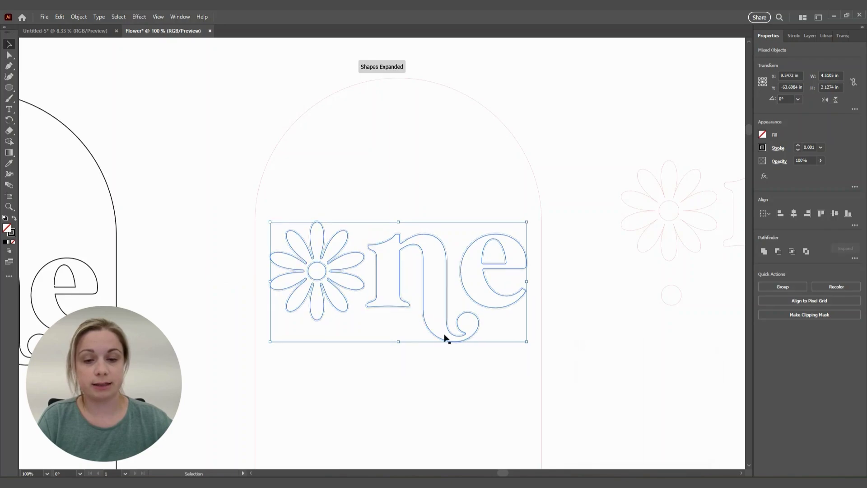
Step: Delete the original outer outlines of the petals and the letters n and e, leaving their inset copies
{"action": "scroll", "coordinate": [427, 277], "scroll_direction": "up", "scroll_amount": 2}
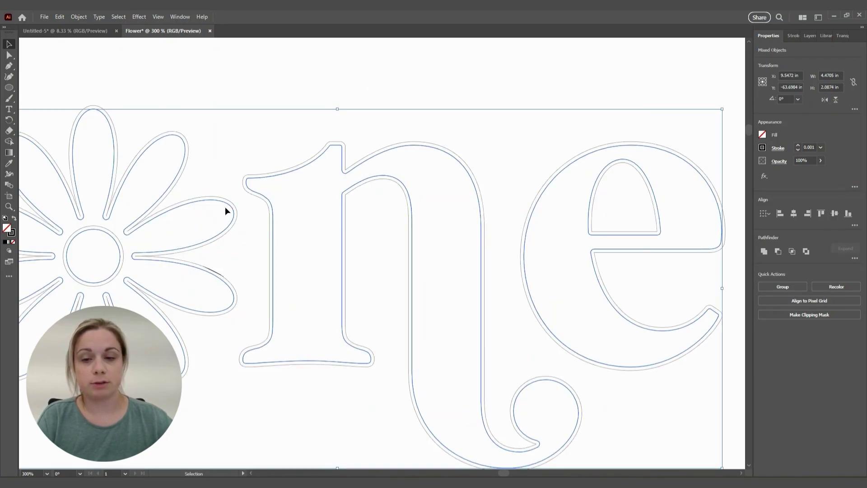
{"action": "key", "text": "a"}
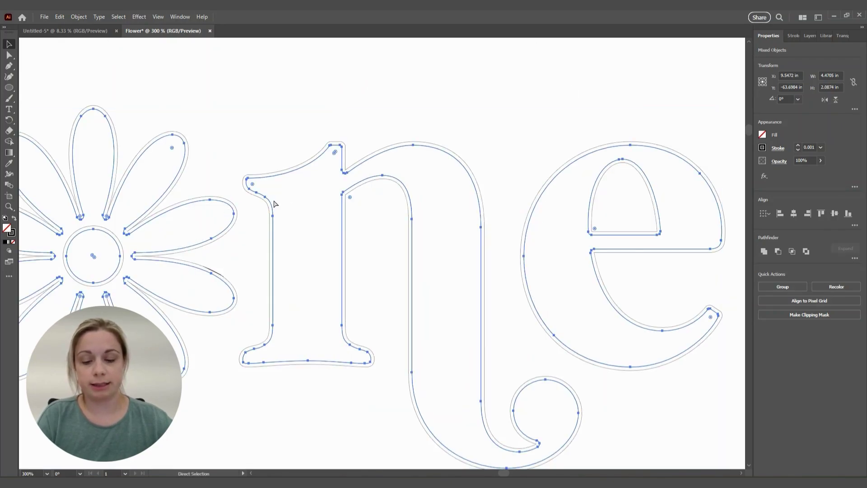
{"action": "key", "text": "v"}
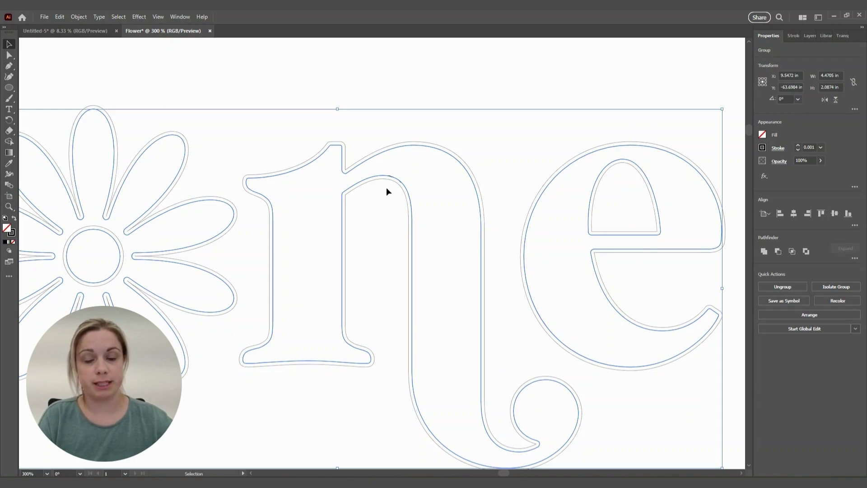
{"action": "scroll", "coordinate": [387, 177], "scroll_direction": "down", "scroll_amount": 2}
{"action": "scroll", "coordinate": [370, 171], "scroll_direction": "up", "scroll_amount": 1}
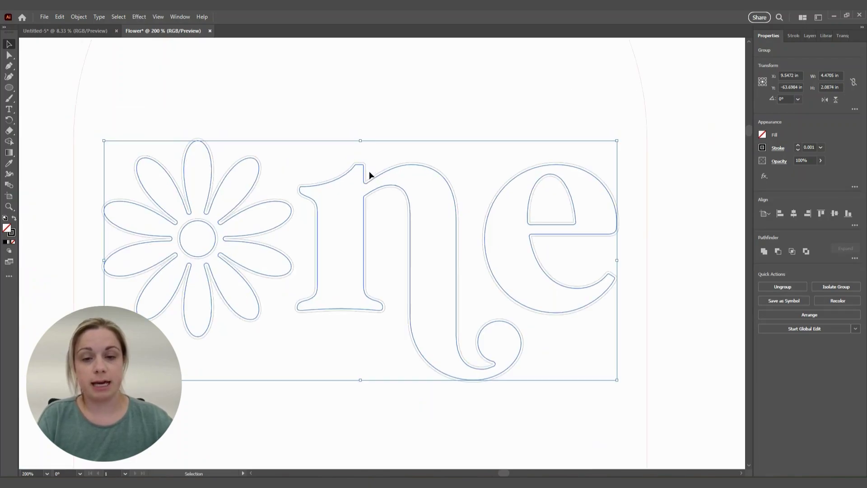
{"action": "double_click", "coordinate": [260, 162]}
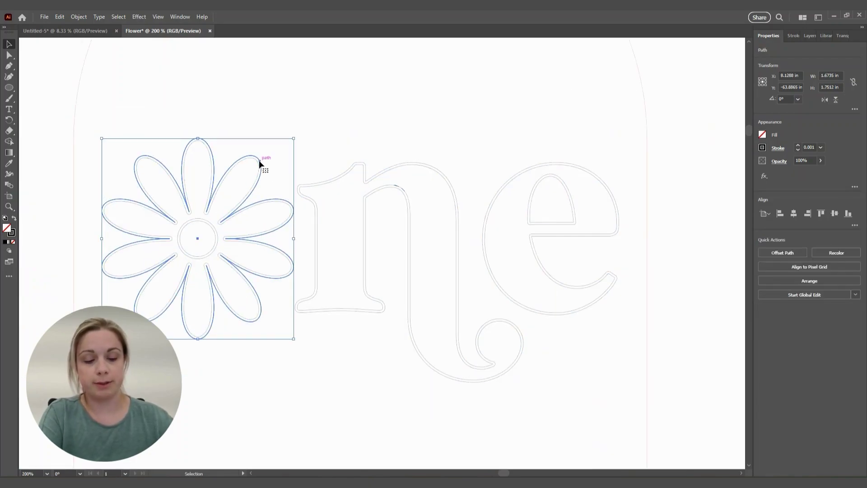
{"action": "double_click", "coordinate": [291, 164]}
{"action": "left_click", "coordinate": [337, 181]}
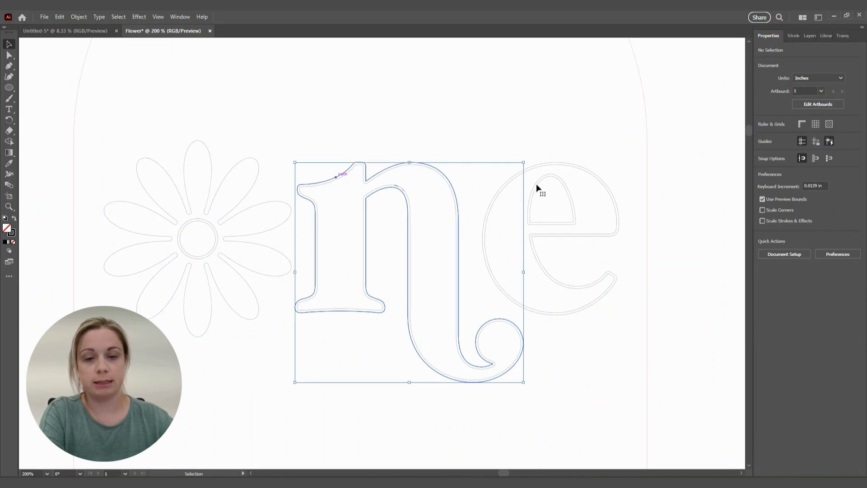
{"action": "left_click", "coordinate": [537, 187]}
{"action": "left_click", "coordinate": [554, 167]}
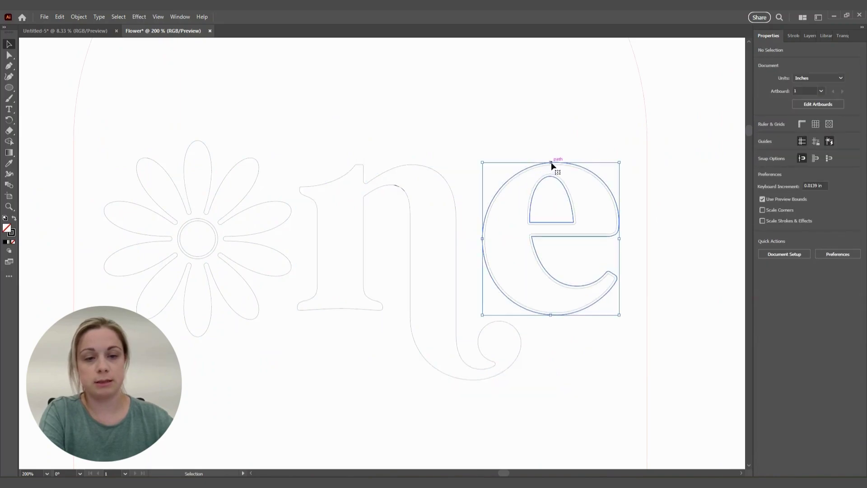
{"action": "left_click", "coordinate": [552, 175]}
Step: Delete the original outer circle at the centre of the arch's flower
{"action": "key", "text": "ctrl+a"}
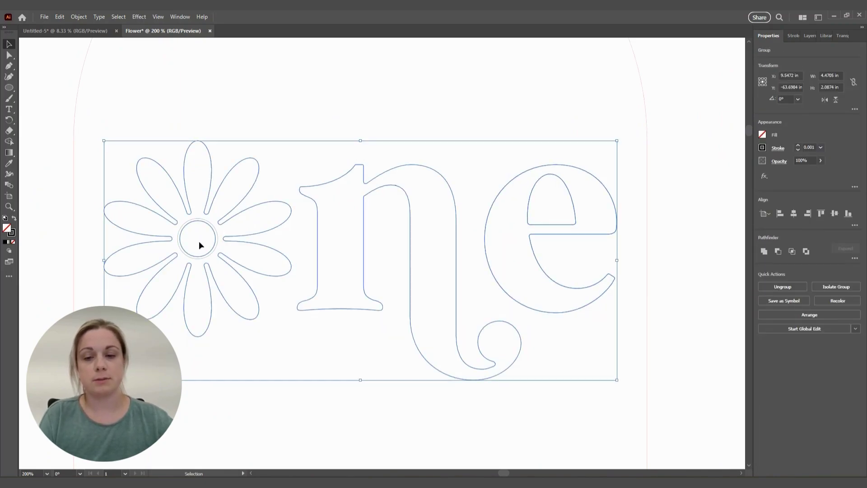
{"action": "left_click", "coordinate": [240, 209]}
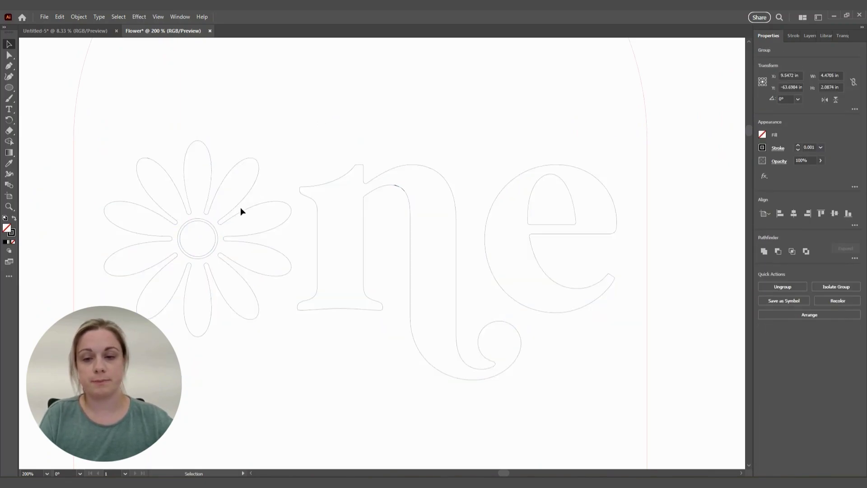
{"action": "left_click", "coordinate": [213, 230]}
{"action": "key", "text": "Delete"}
Step: Ungroup the inset outlines and delete the inset circle at the flower's centre
{"action": "key", "text": "ctrl+a"}
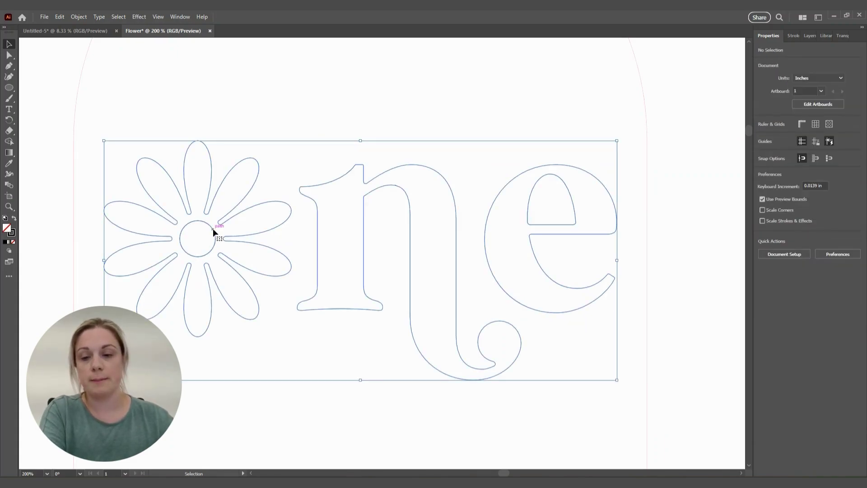
{"action": "right_click", "coordinate": [215, 232]}
{"action": "left_click", "coordinate": [241, 351]}
{"action": "left_click", "coordinate": [188, 234]}
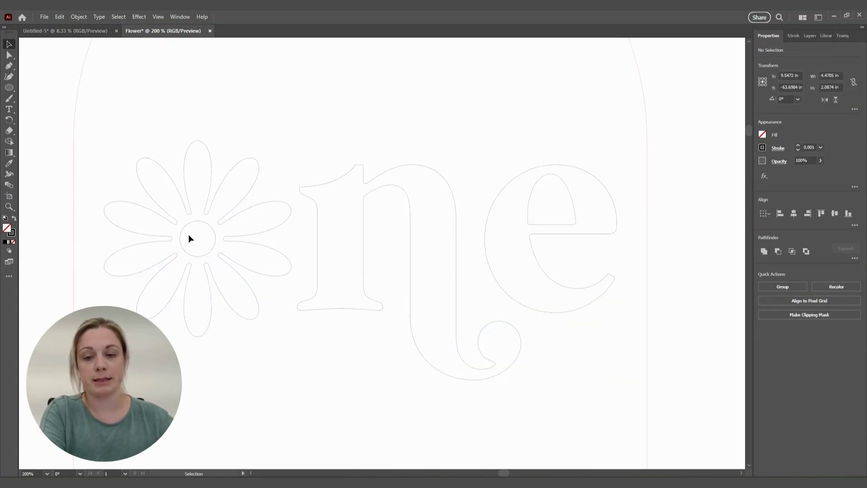
{"action": "left_click", "coordinate": [207, 224]}
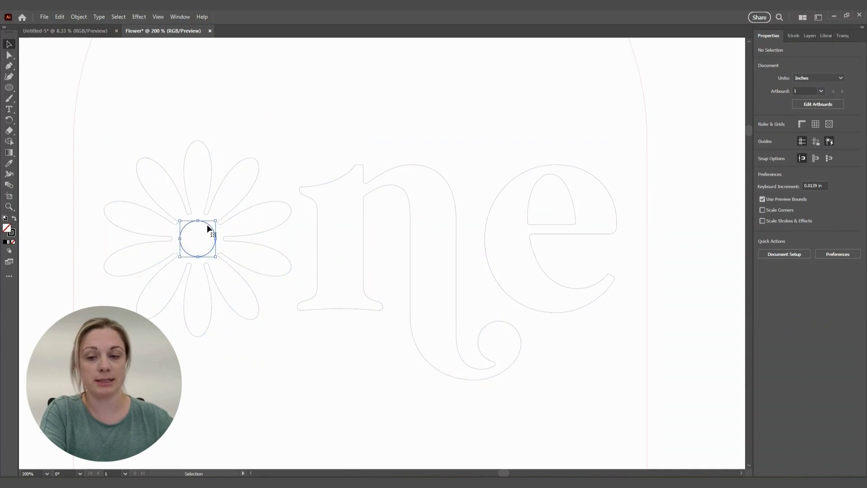
{"action": "key", "text": "Delete"}
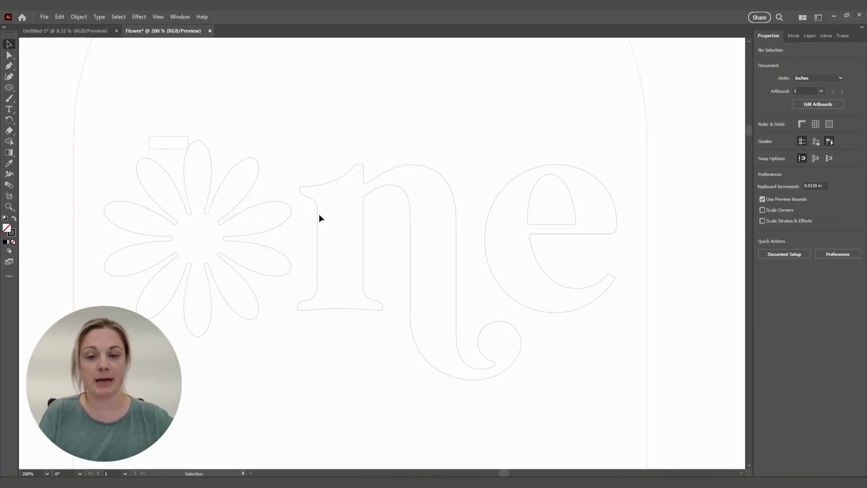
Step: Set the stroke of the inset flower and letters inside the arch to the blue swatch
{"action": "left_click_drag", "start_coordinate": [148, 135], "coordinate": [583, 379]}
{"action": "left_click", "coordinate": [763, 148]}
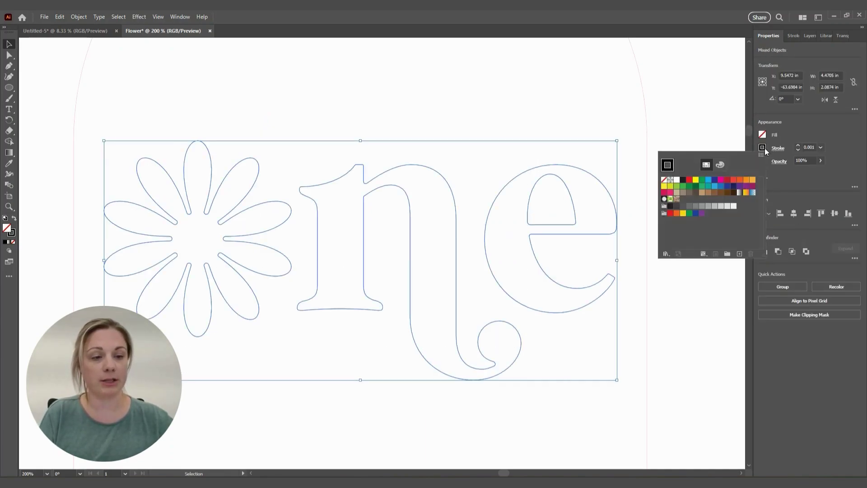
{"action": "left_click", "coordinate": [716, 180]}
{"action": "key", "text": "ctrl+shift+a"}
{"action": "scroll", "coordinate": [319, 280], "scroll_direction": "down", "scroll_amount": 5}
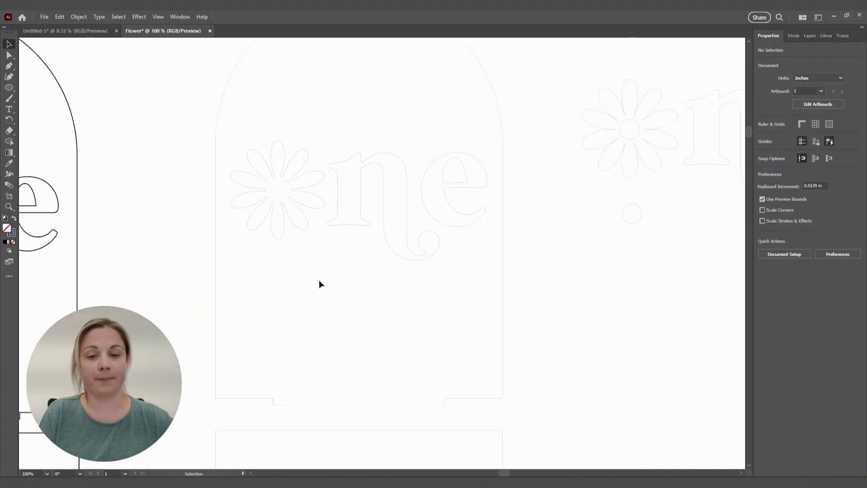
{"action": "scroll", "coordinate": [391, 396], "scroll_direction": "up", "scroll_amount": 1}
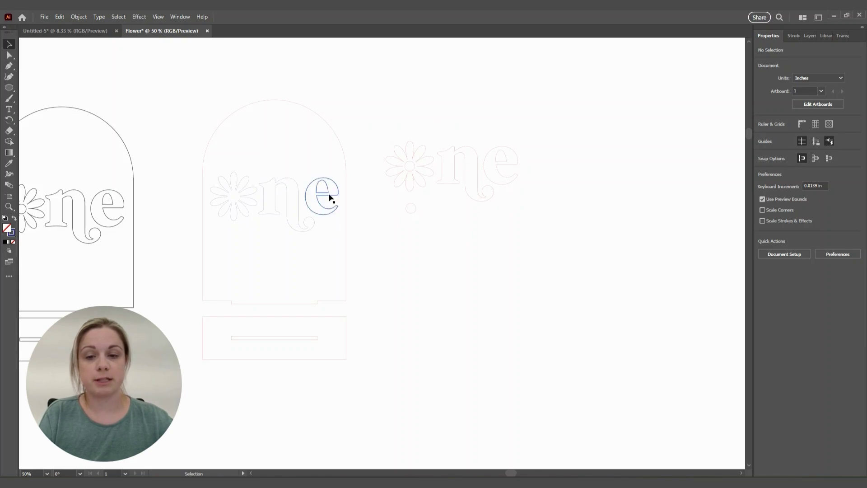
{"action": "left_click", "coordinate": [347, 271]}
{"action": "left_click", "coordinate": [346, 334]}
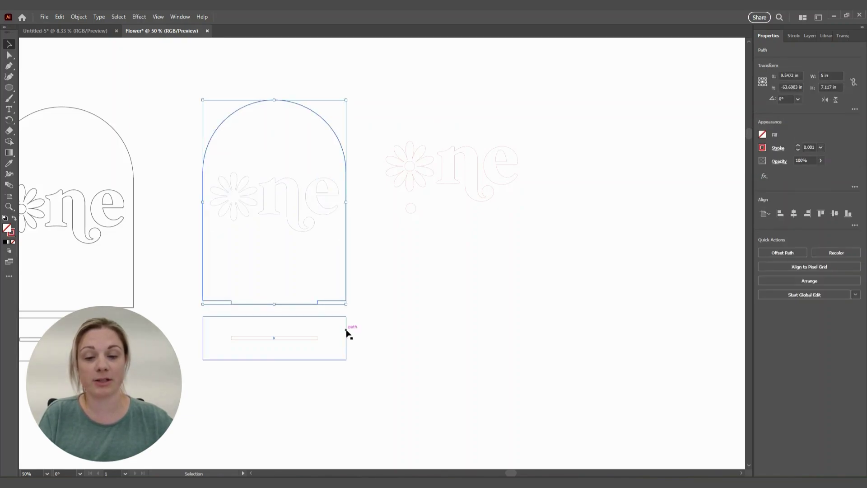
{"action": "scroll", "coordinate": [428, 427], "scroll_direction": "down", "scroll_amount": 1}
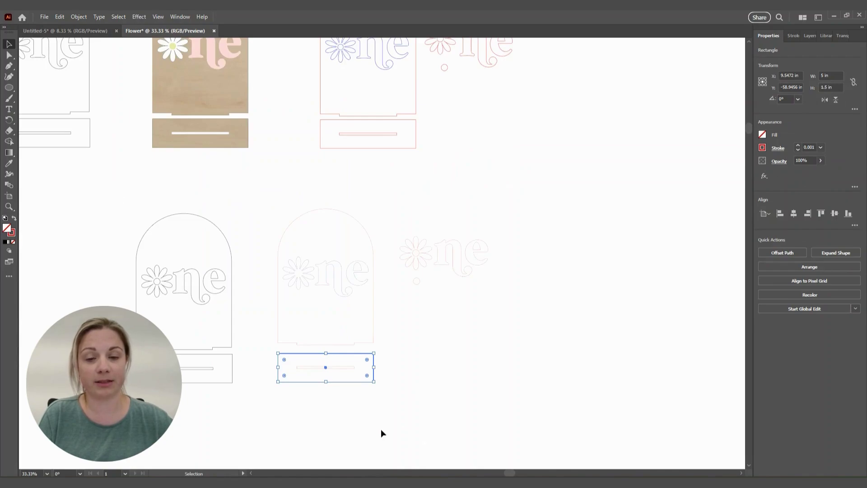
{"action": "left_click", "coordinate": [461, 344]}
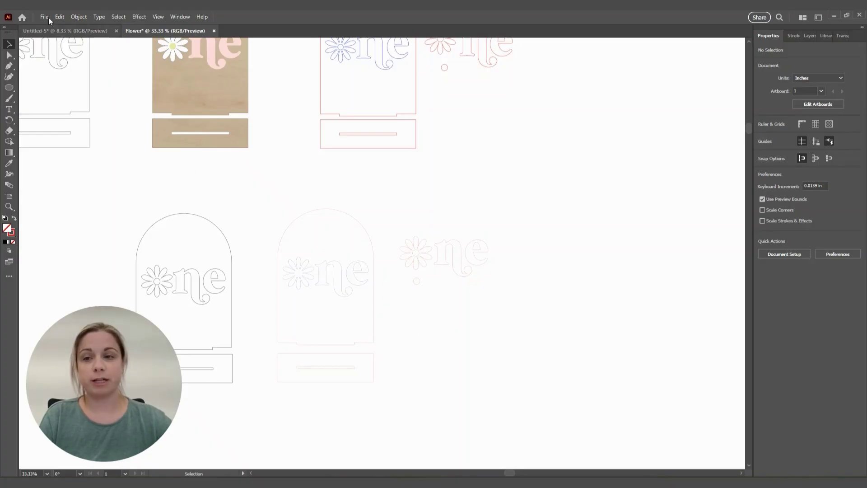
Step: Save the document to the computer's Desktop as Flower.svg, using the SVG 1.0 profile and 3 decimal places
{"action": "left_click", "coordinate": [44, 18]}
{"action": "left_click", "coordinate": [74, 112]}
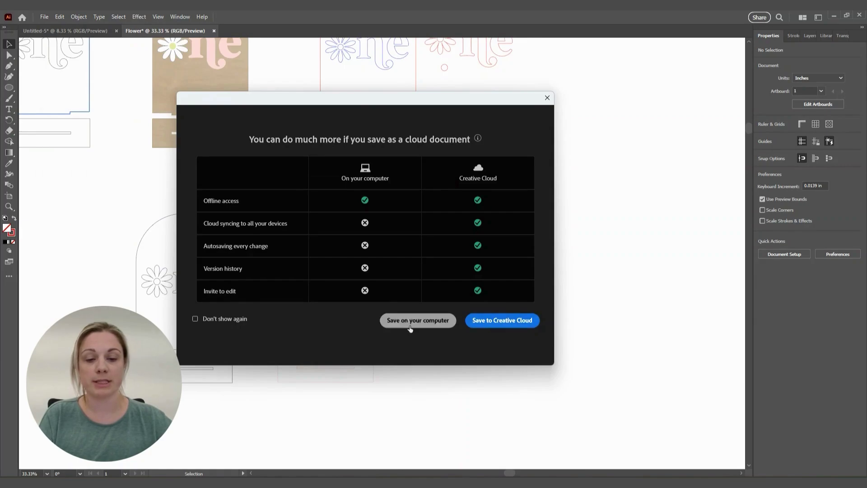
{"action": "left_click", "coordinate": [429, 324]}
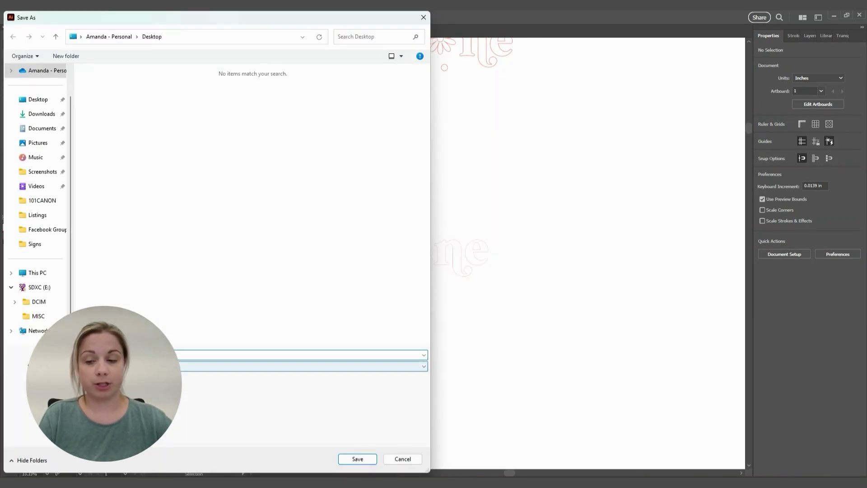
{"action": "left_click", "coordinate": [135, 366]}
{"action": "left_click", "coordinate": [274, 402]}
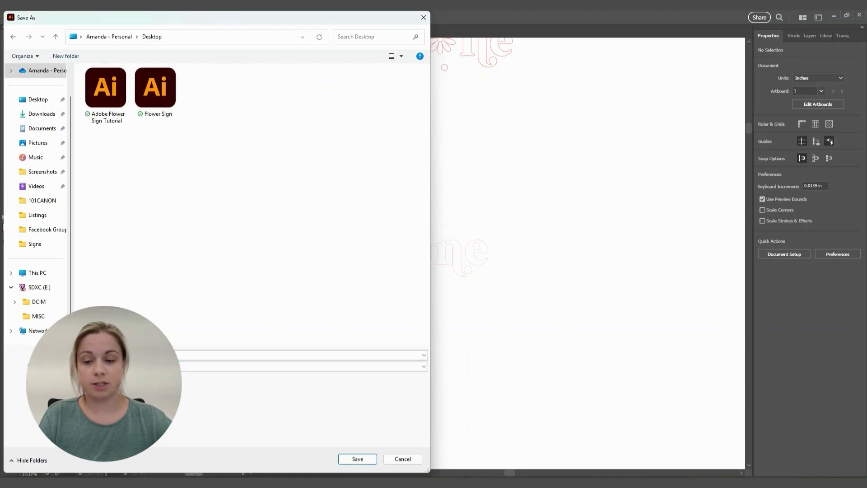
{"action": "left_click", "coordinate": [358, 458]}
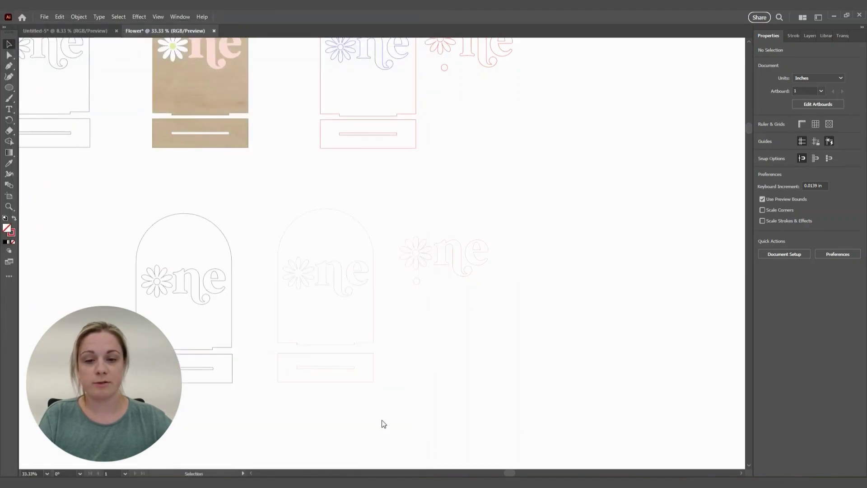
{"action": "mouse_move", "coordinate": [388, 261]}
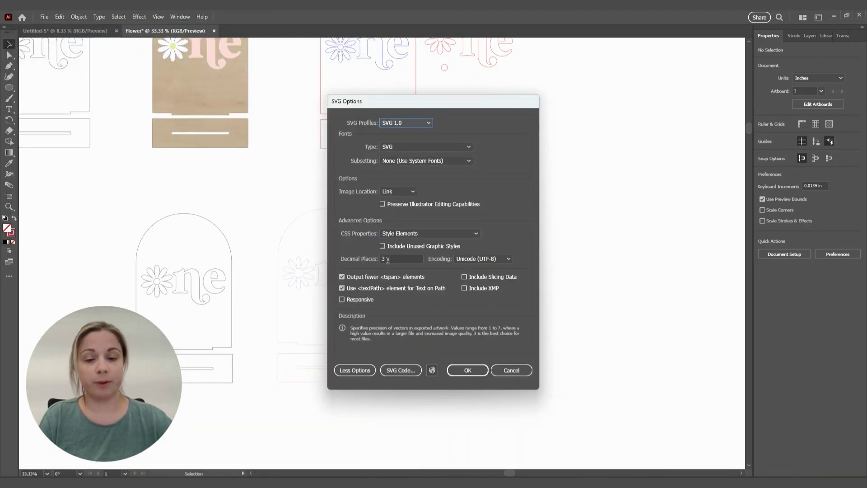
{"action": "mouse_move", "coordinate": [344, 300]}
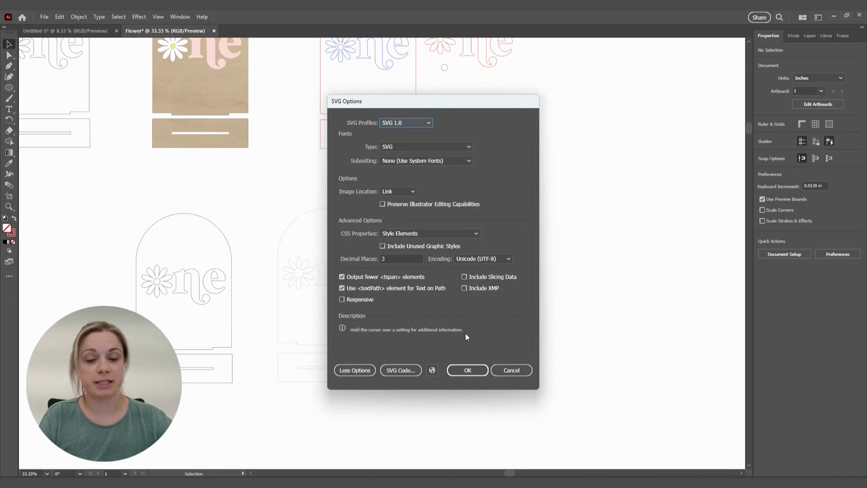
{"action": "left_click", "coordinate": [466, 370]}
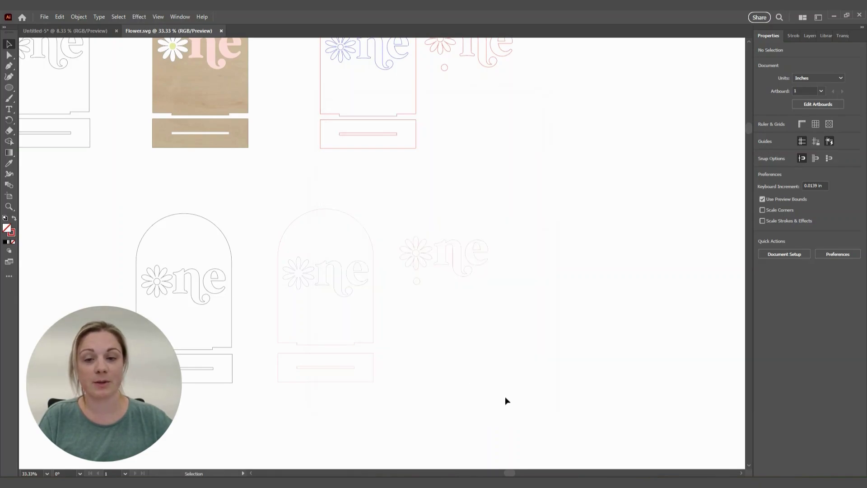
{"action": "scroll", "coordinate": [505, 397], "scroll_direction": "down", "scroll_amount": 2}
{"action": "scroll", "coordinate": [350, 305], "scroll_direction": "up", "scroll_amount": 1}
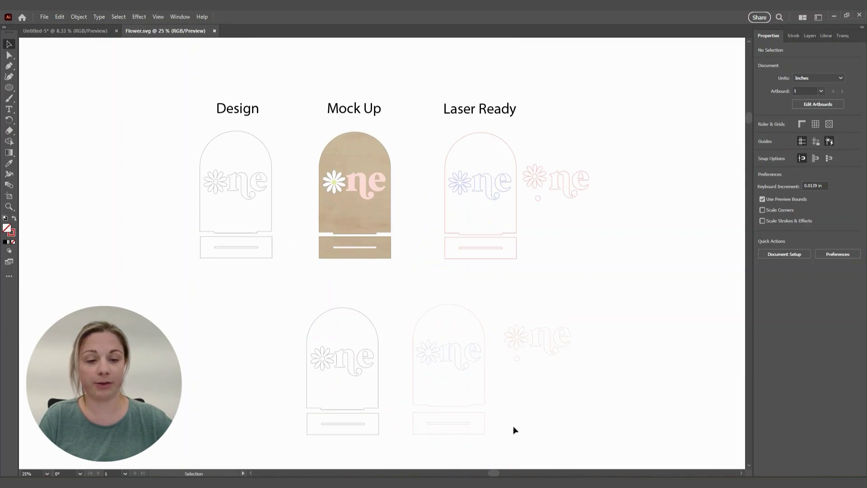